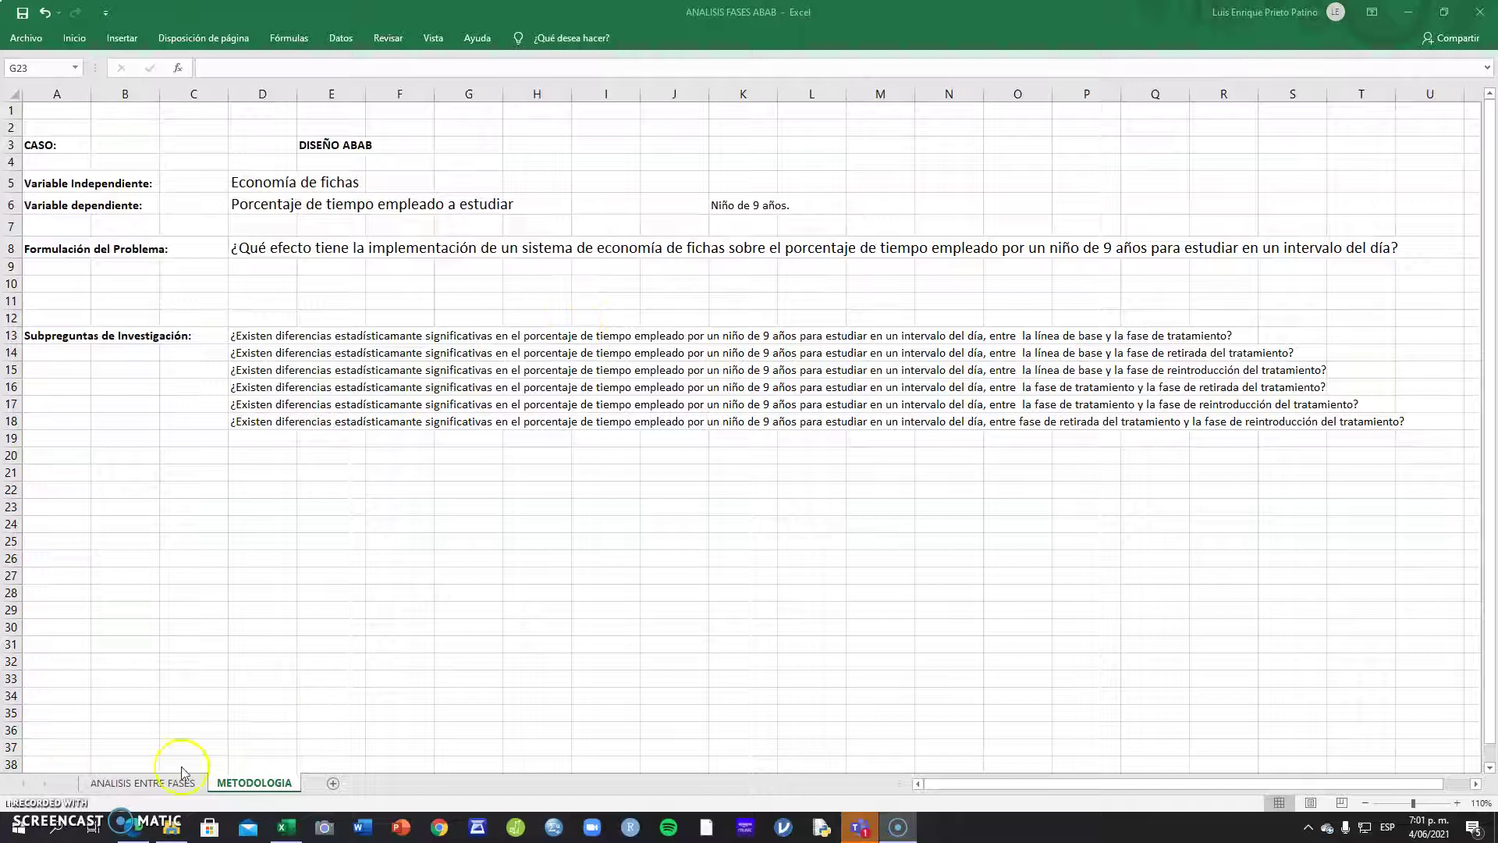
Copy the SESIONES and PORCENTAJE columns with all 40 sessions from the ANALISIS ENTRE FASES sheet into a new blank workbook.
left_click(164, 782)
left_click(164, 784)
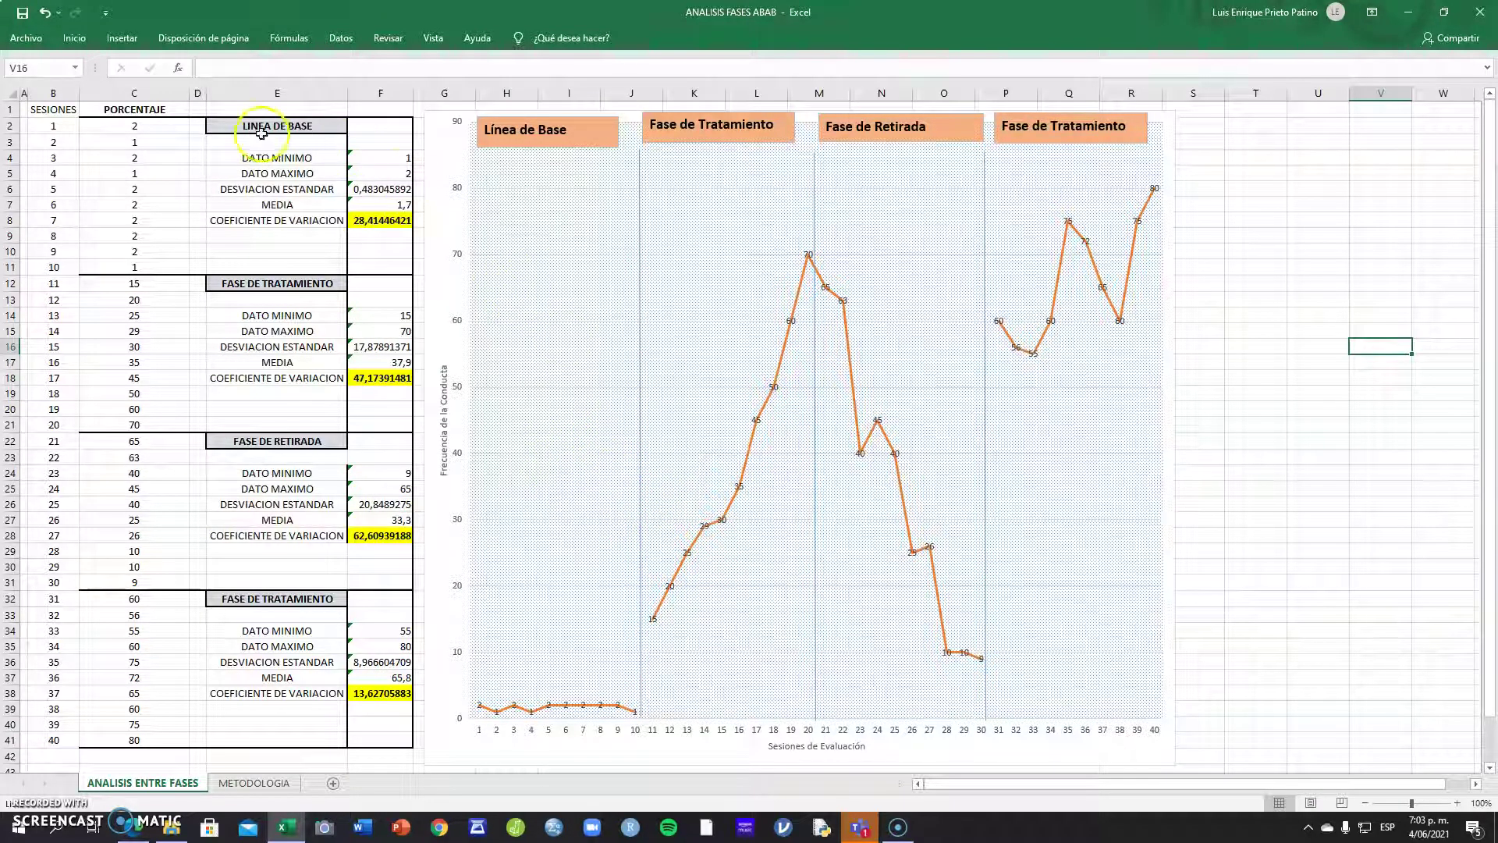
left_click_drag(48, 109, 144, 734)
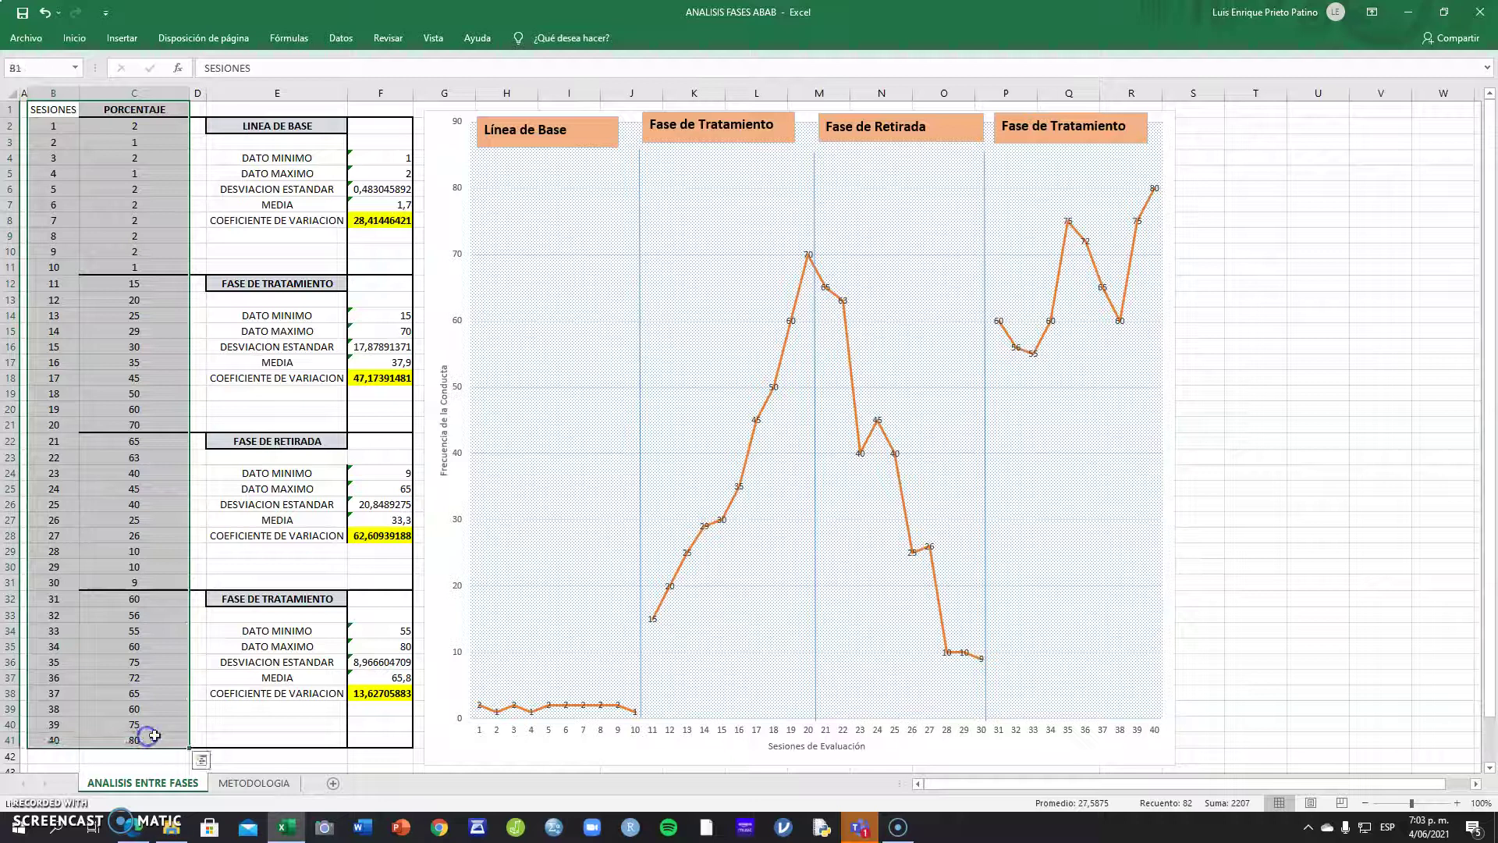
key("ctrl+c")
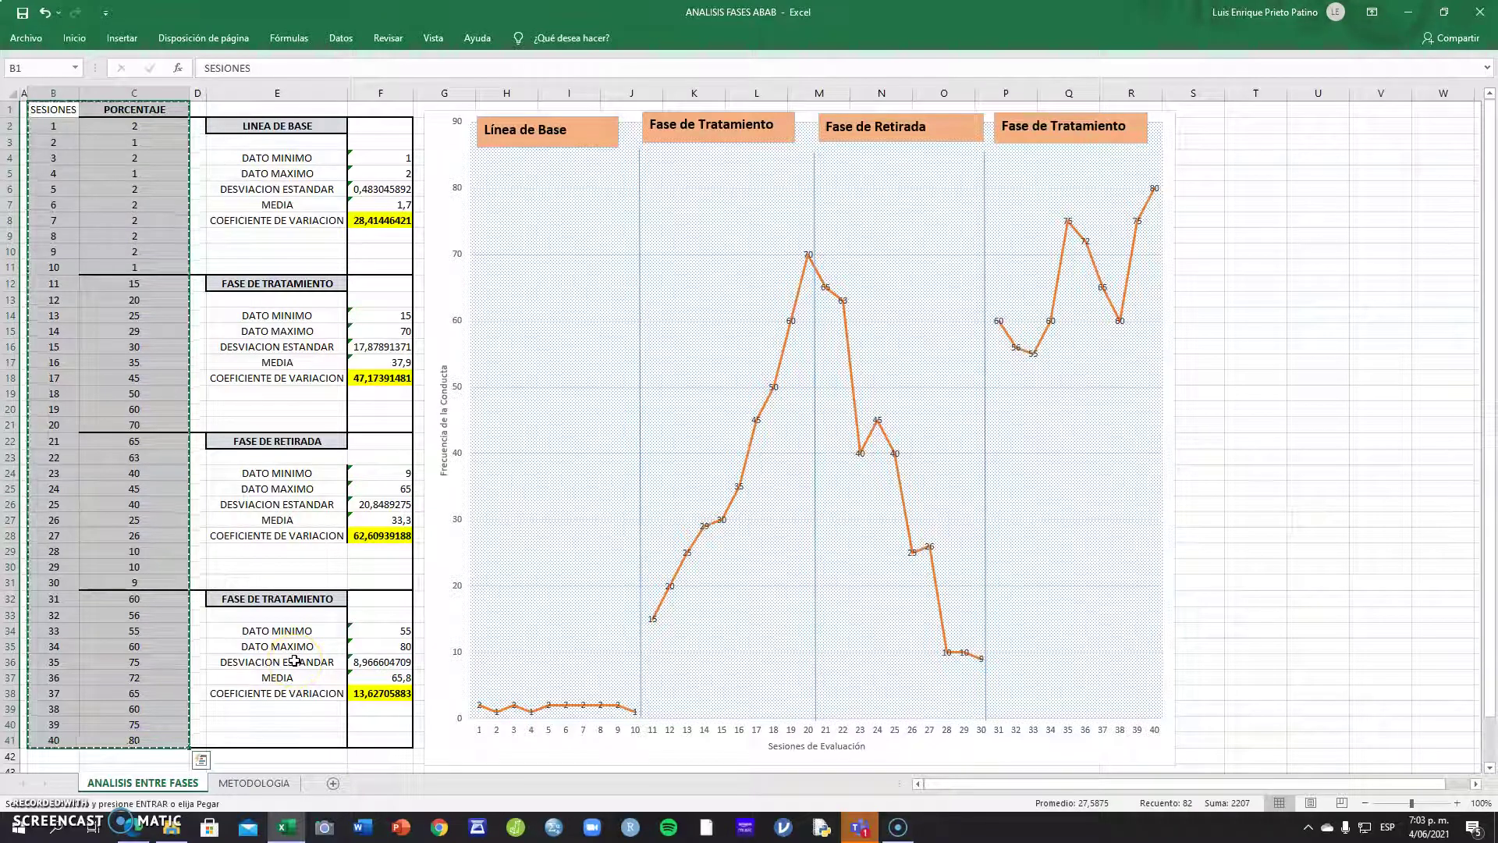
right_click(281, 825)
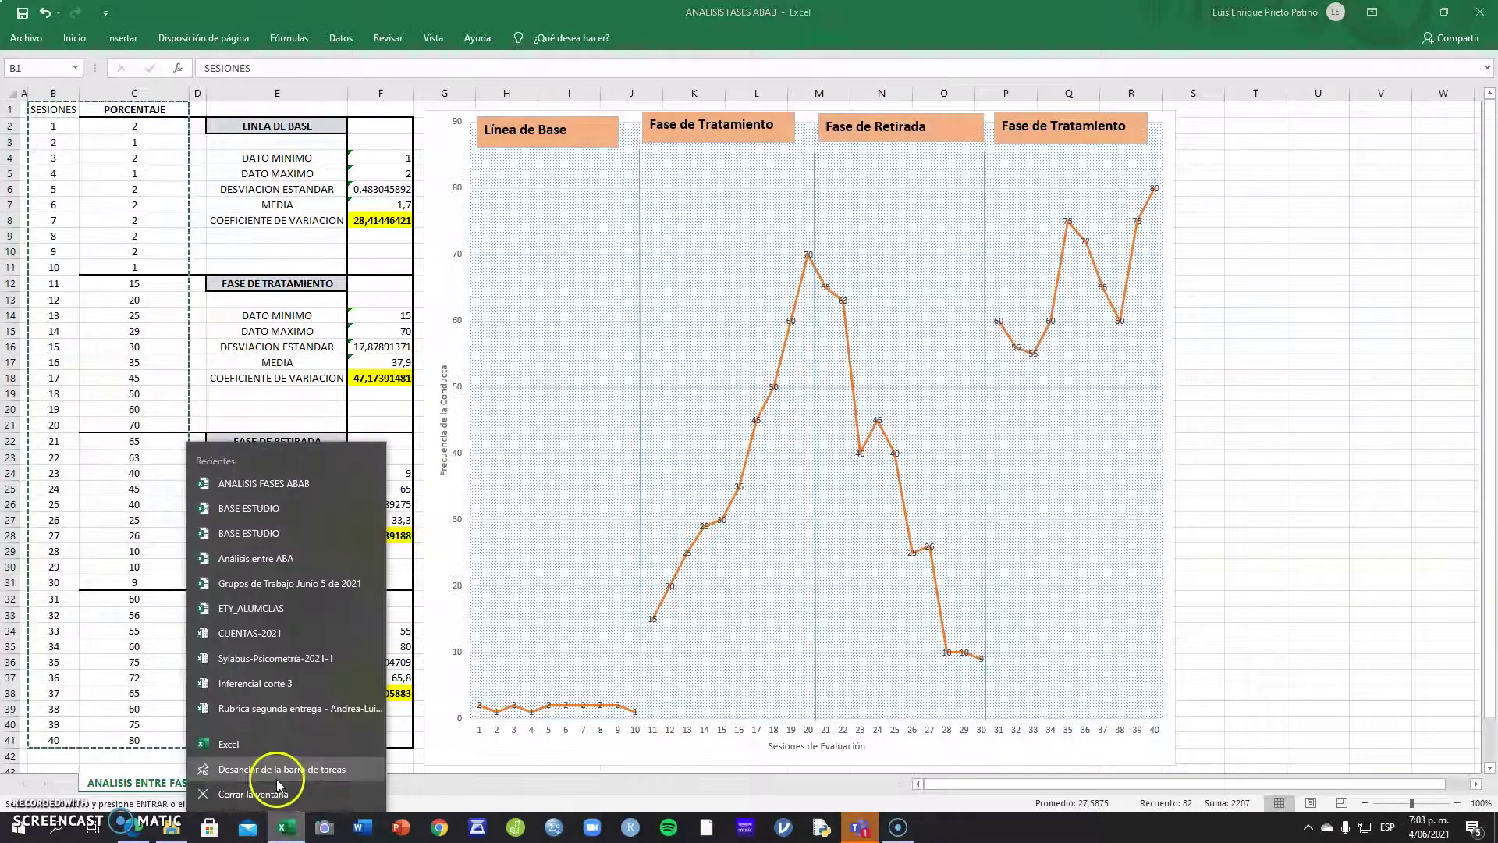
left_click(249, 733)
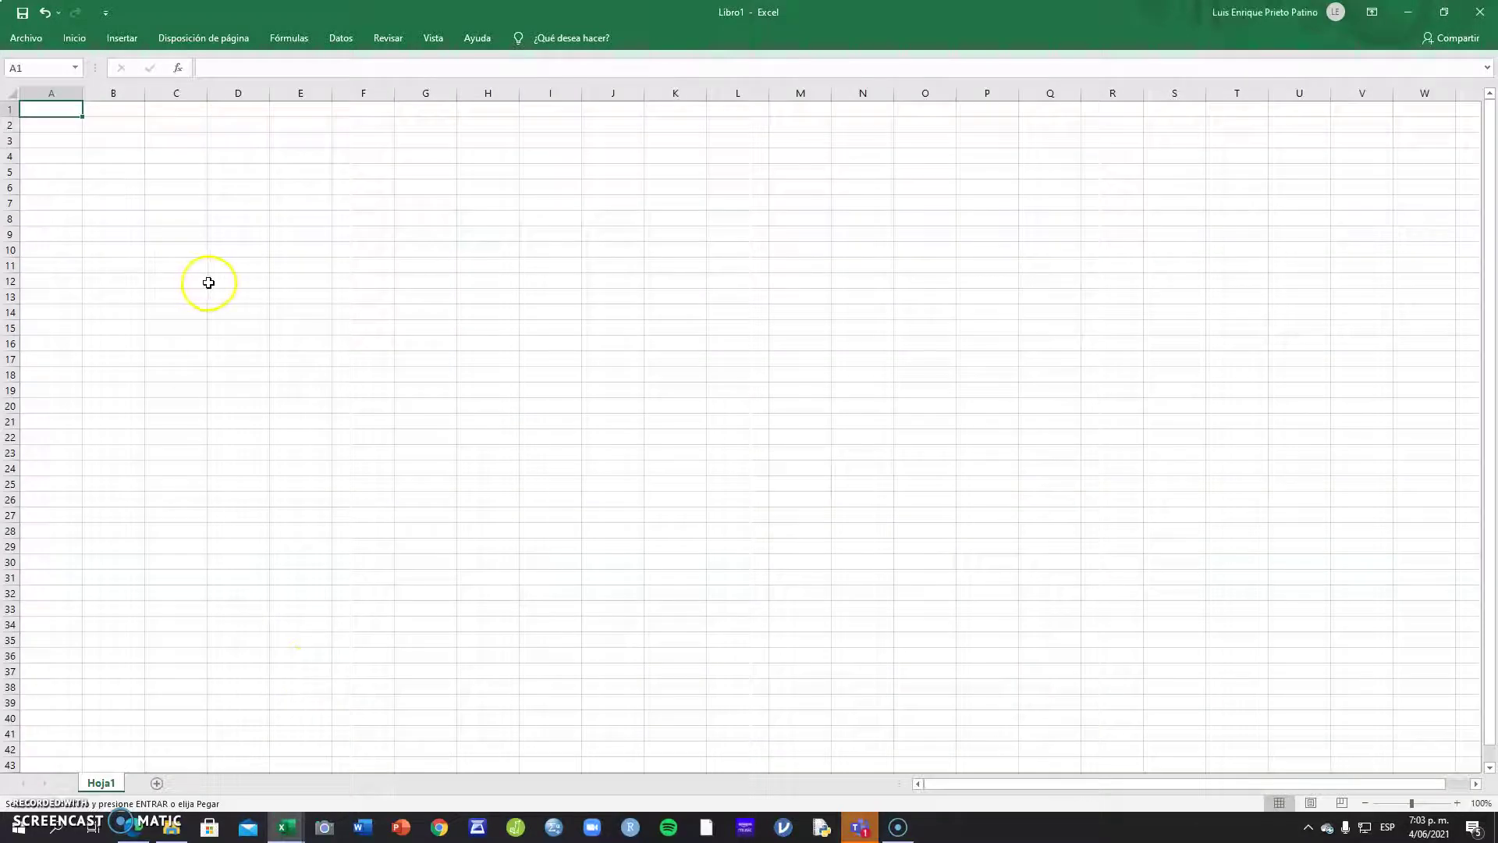
key("ctrl+v")
Add the header FASES in C1 beside PORCENTAJE and widen column C.
left_click(191, 108)
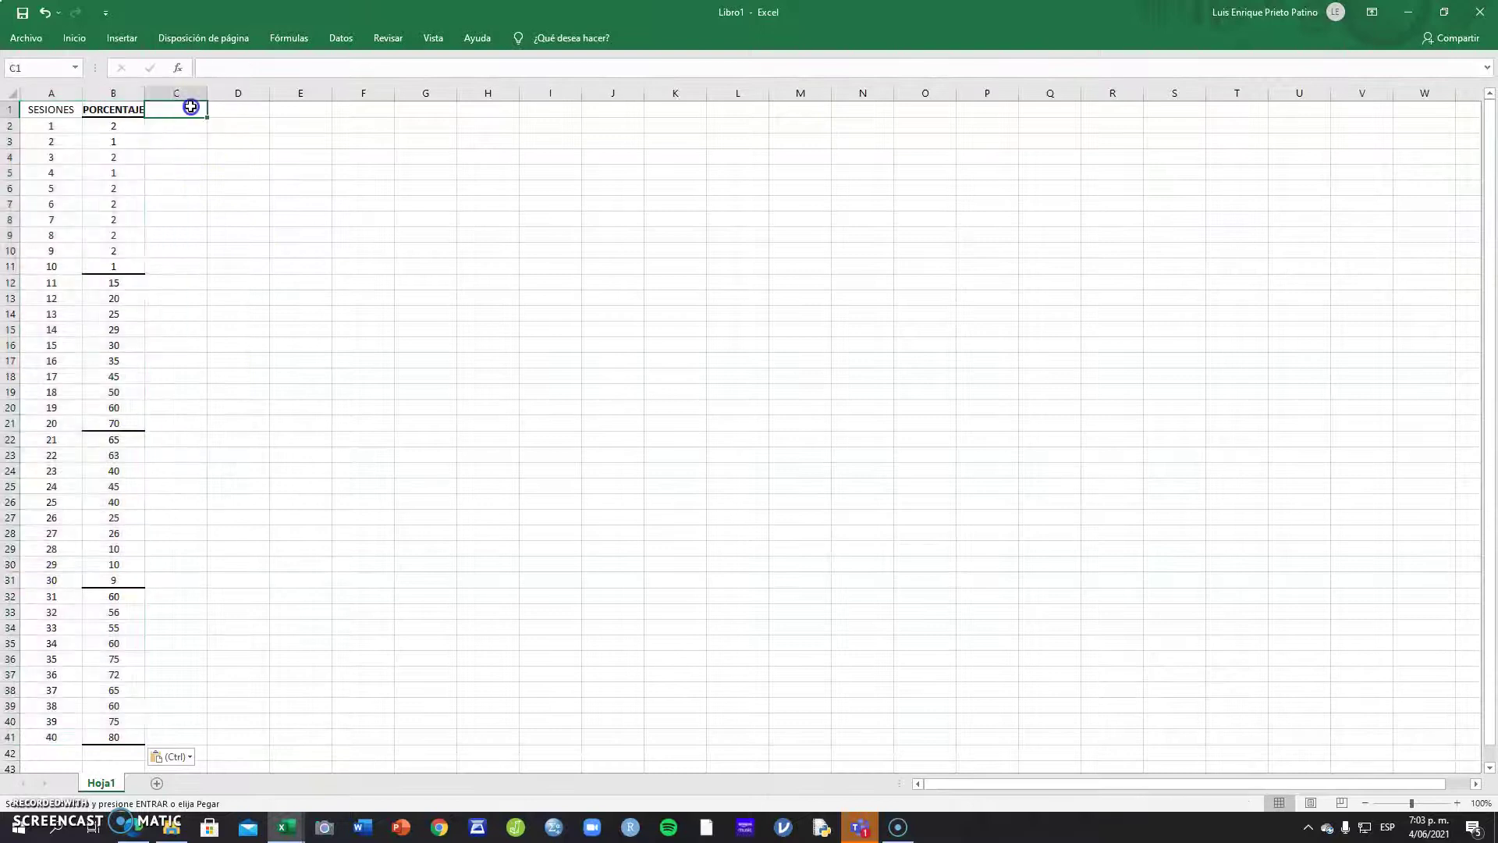
type("FASES")
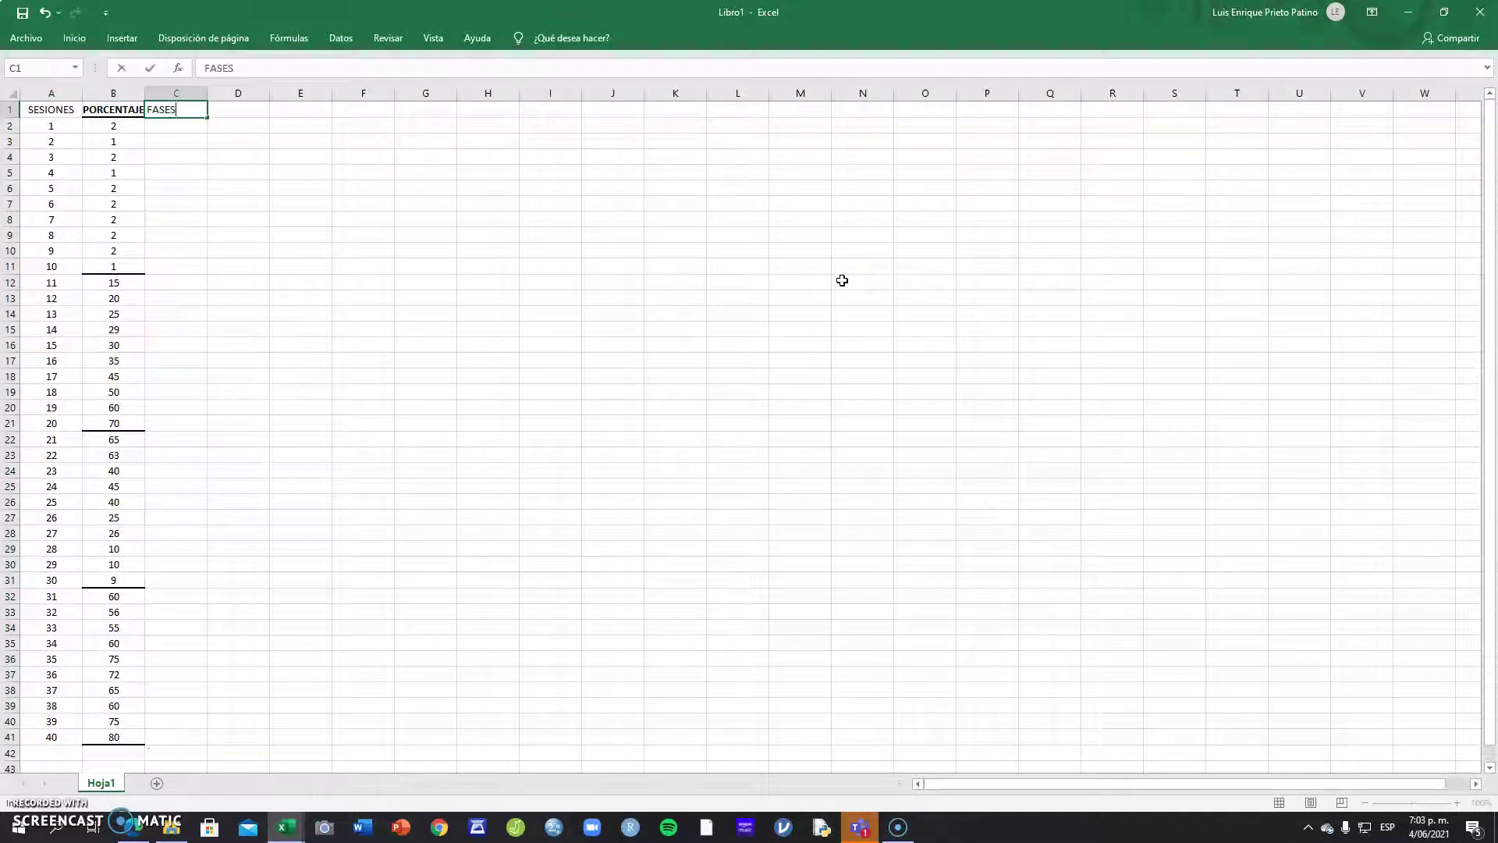
key("Return")
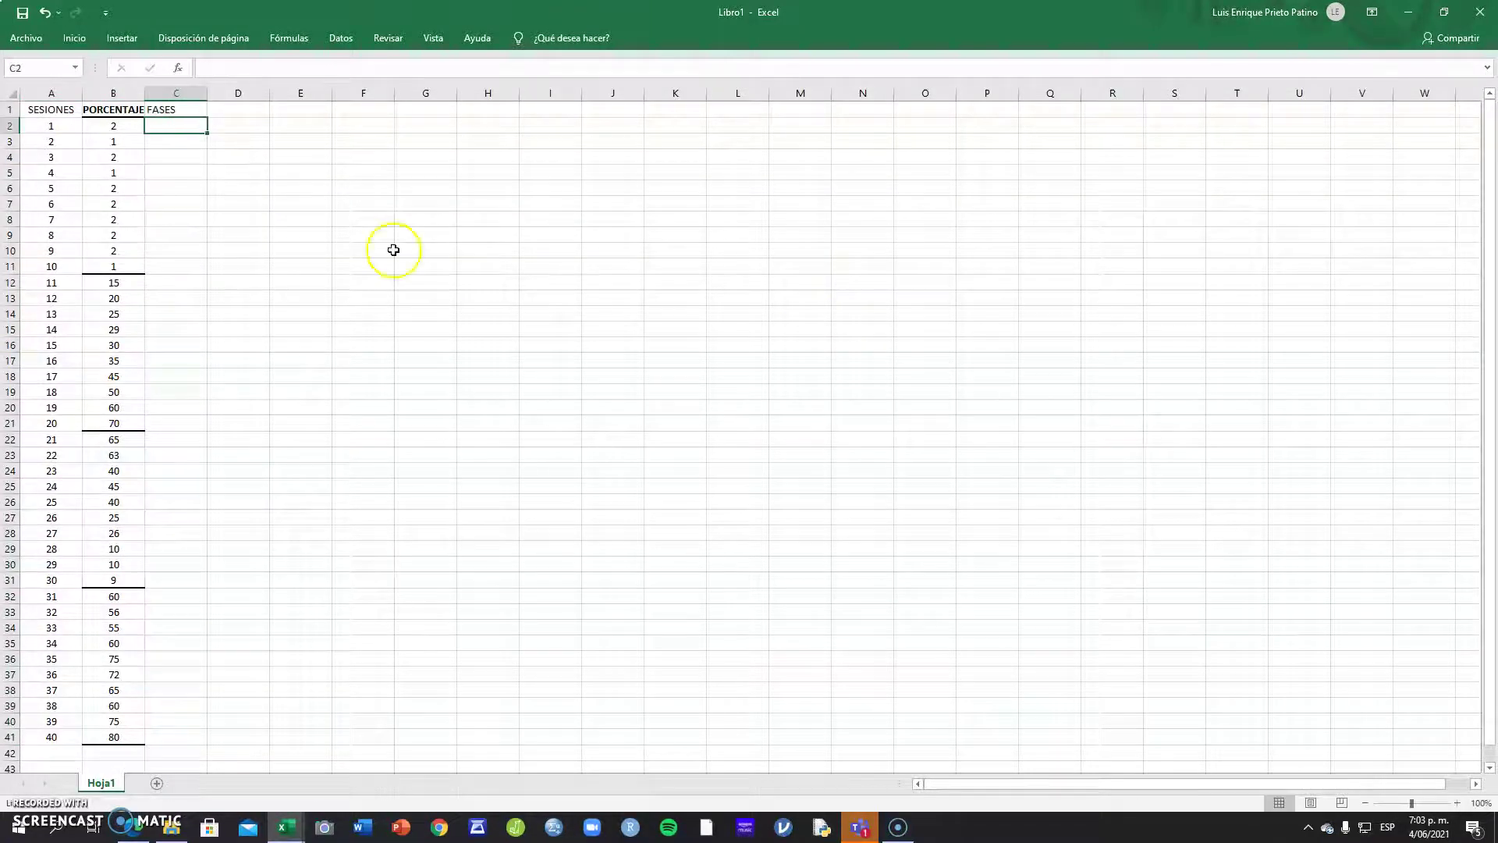
left_click_drag(208, 92, 345, 95)
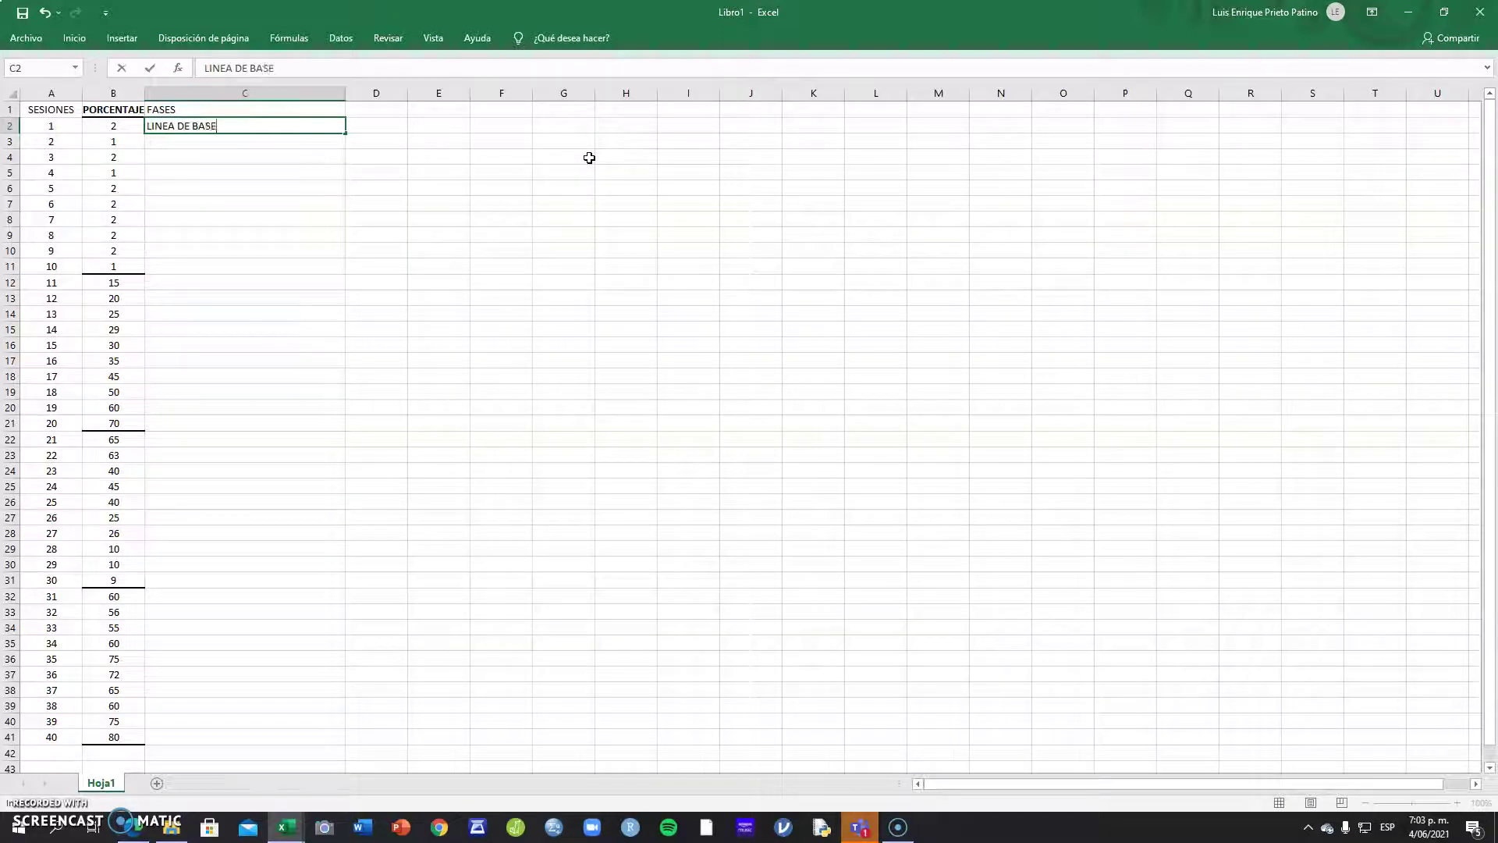
Fill the FASES cells for sessions 1 to 10 (C2:C11) with LINEA DE BASE.
left_click(227, 190)
left_click(228, 129)
key("ctrl+c")
left_click_drag(224, 141, 225, 268)
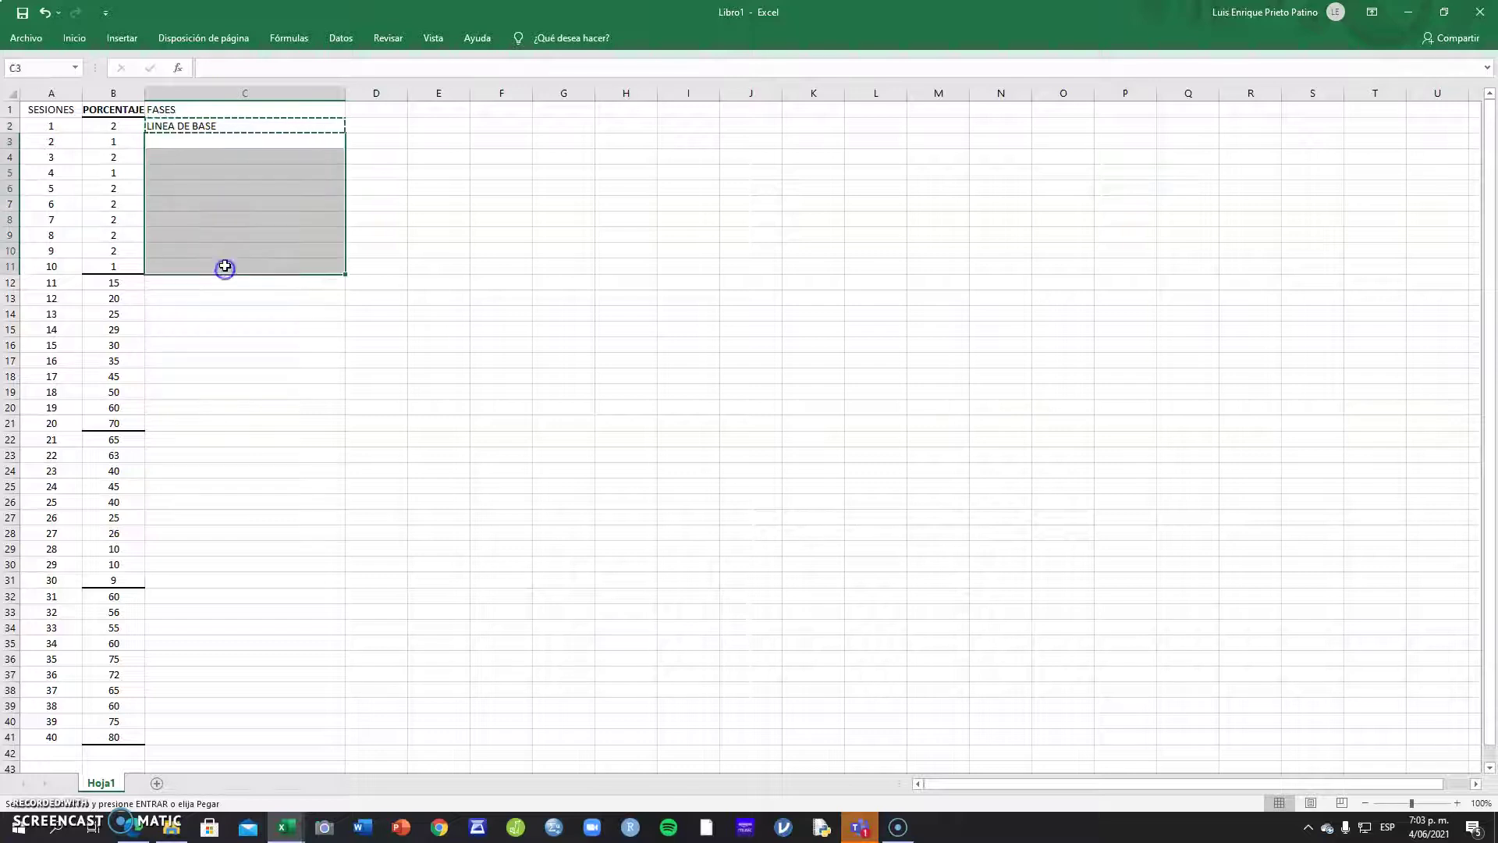
key("ctrl+v")
Fill the FASES cells for sessions 11 to 20 (C12:C21) with FASE DE TRATAMIENTO.
left_click(204, 285)
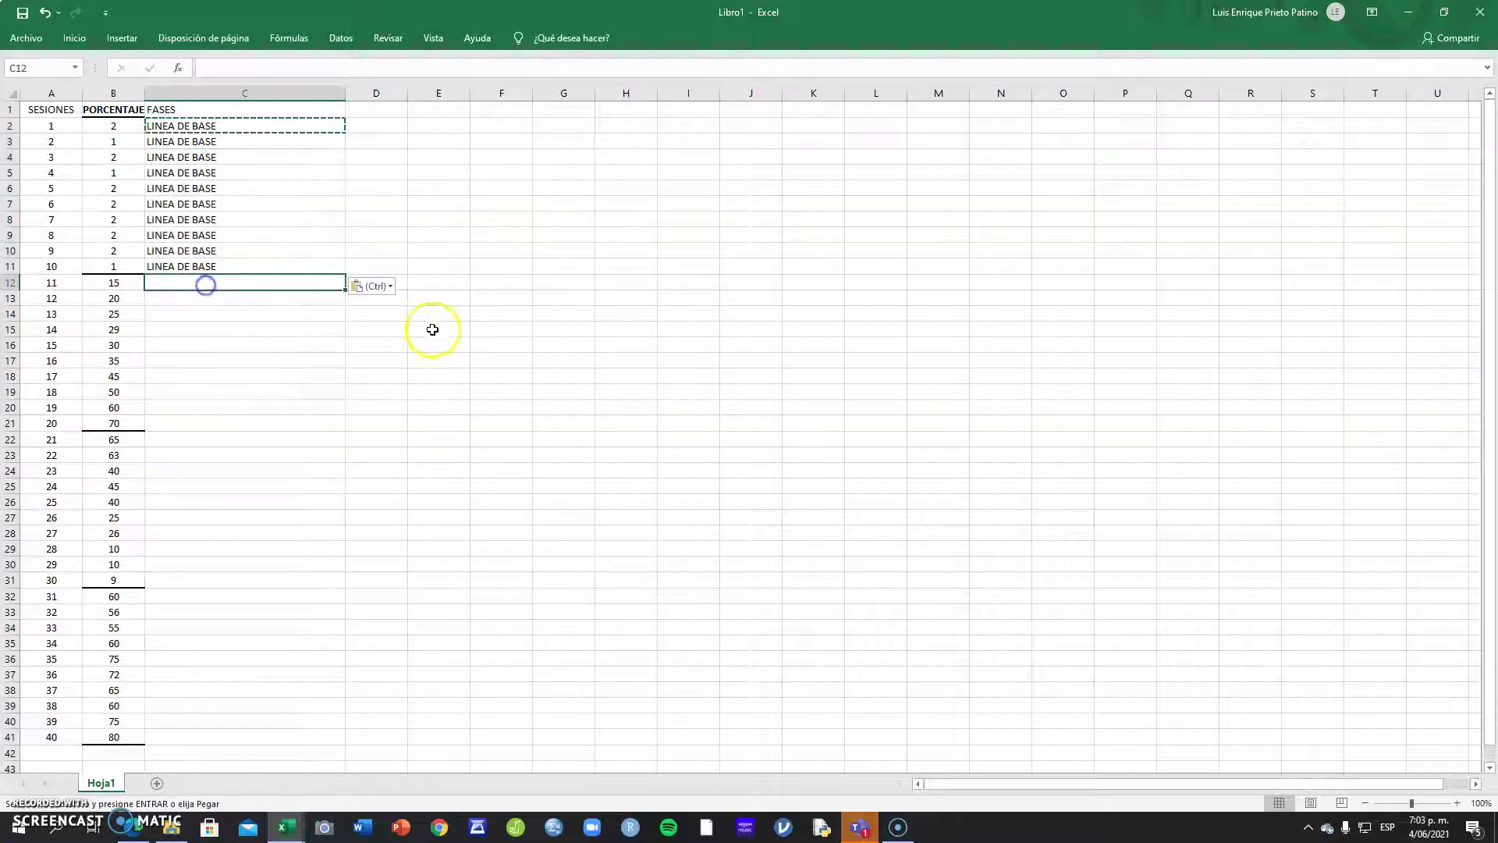
type("FASE DE TRATAMIEN")
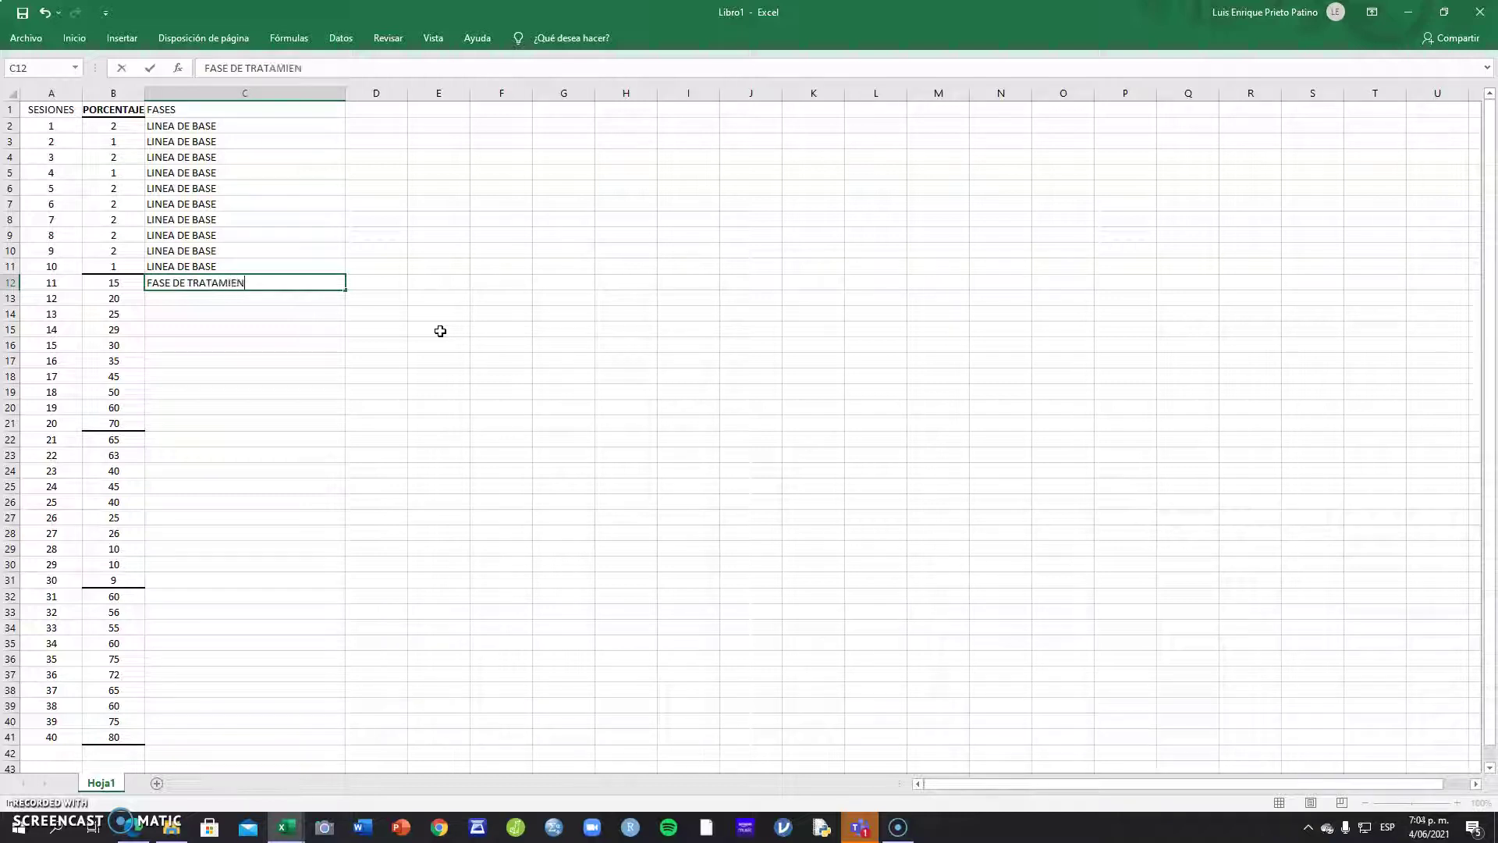
type("TO")
left_click(226, 360)
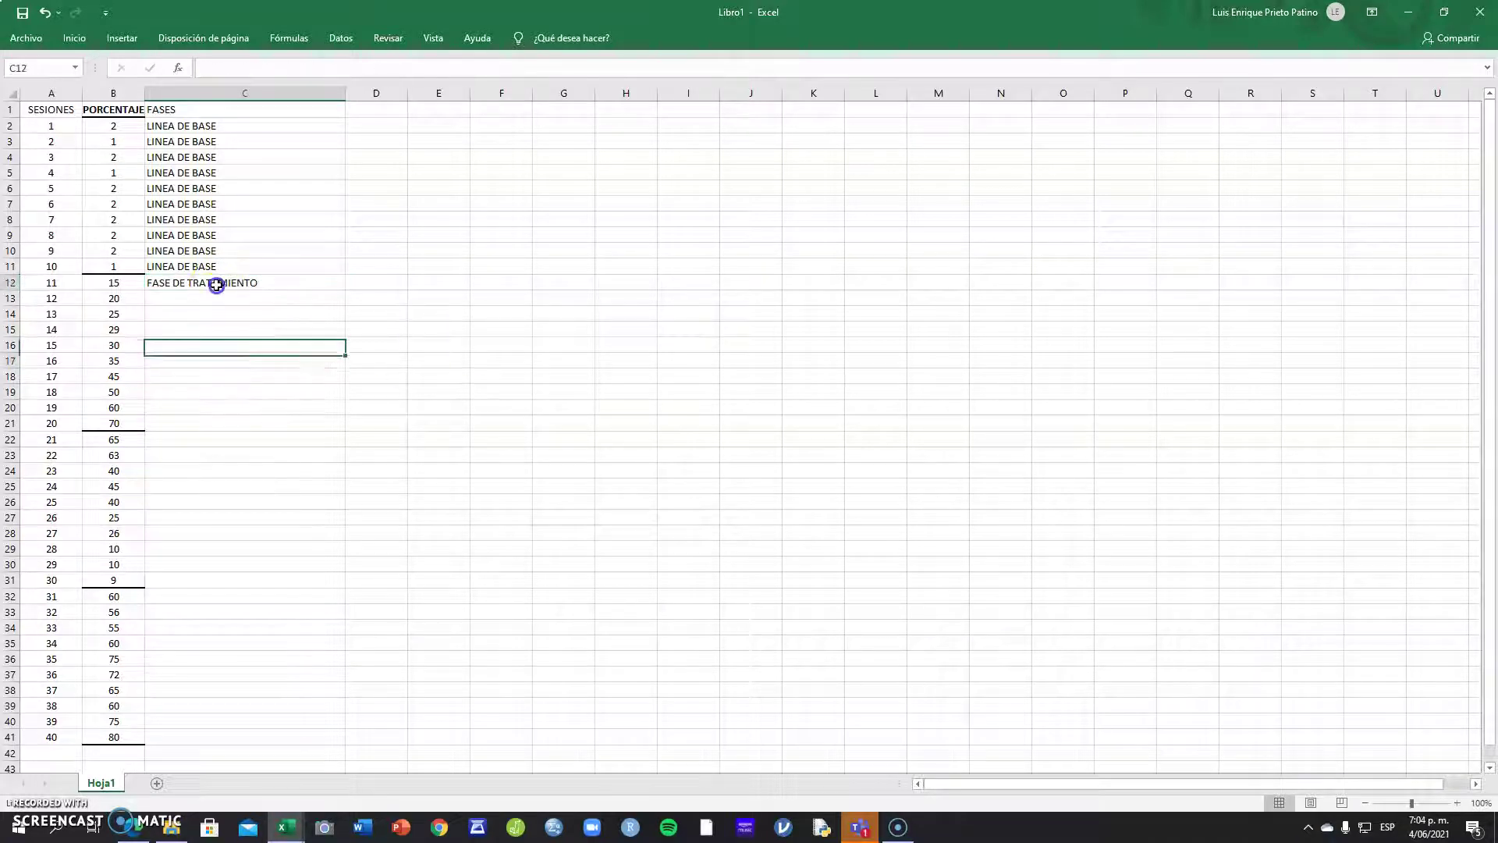
left_click(218, 283)
key("ctrl+c")
left_click_drag(204, 298, 235, 443)
key("ctrl+v")
Fill the FASES cells for sessions 21 to 30 (C22:C31) with FASE DE RETIRADA DEL TRATAMIENTO.
left_click(325, 441)
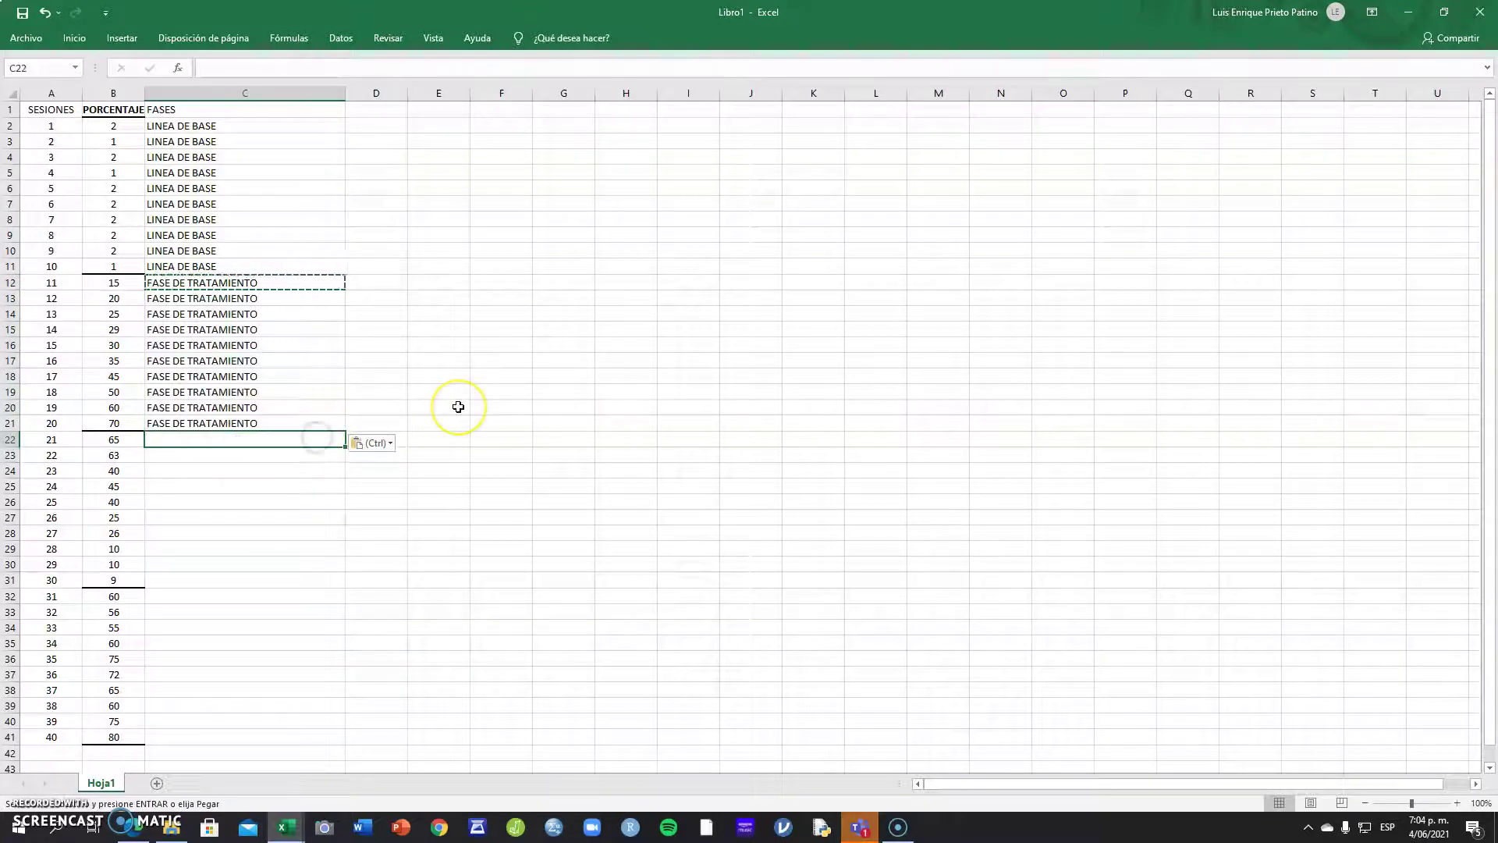
type("F")
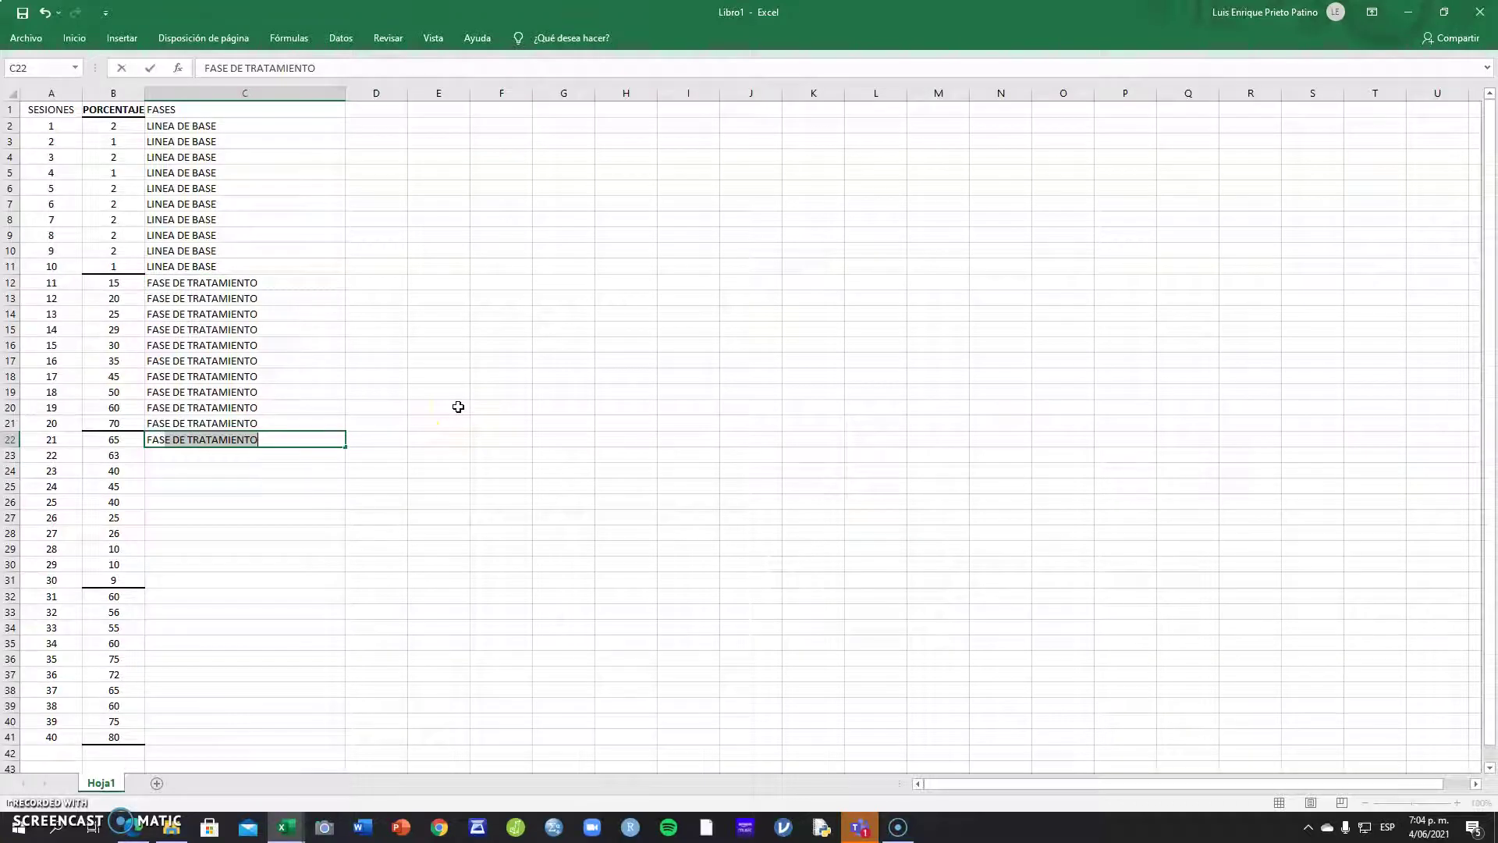
type("ASE DE RETIRADA DEL TRATAMIENTO")
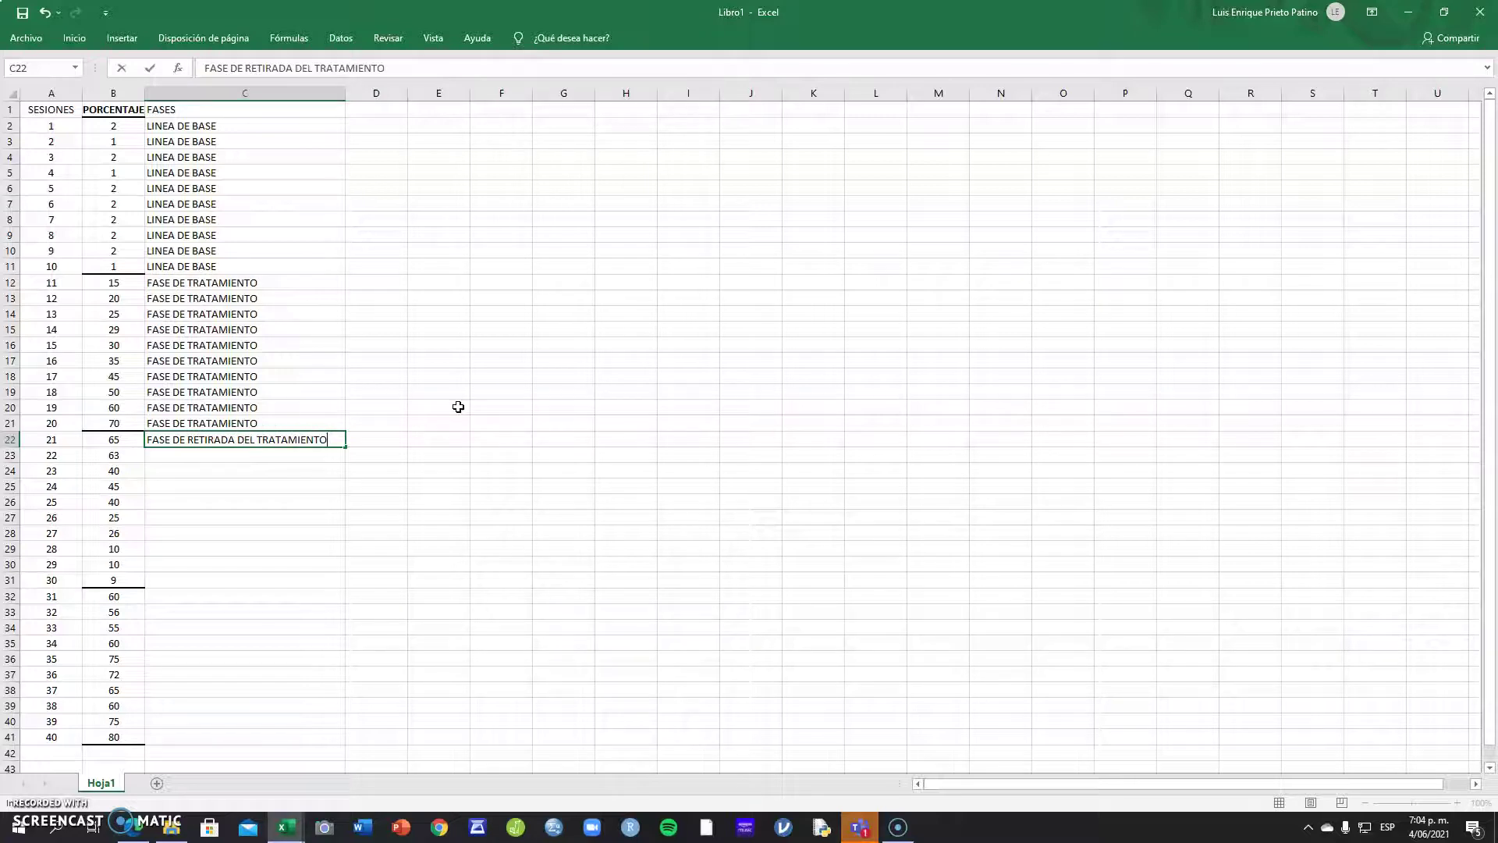
key("Return")
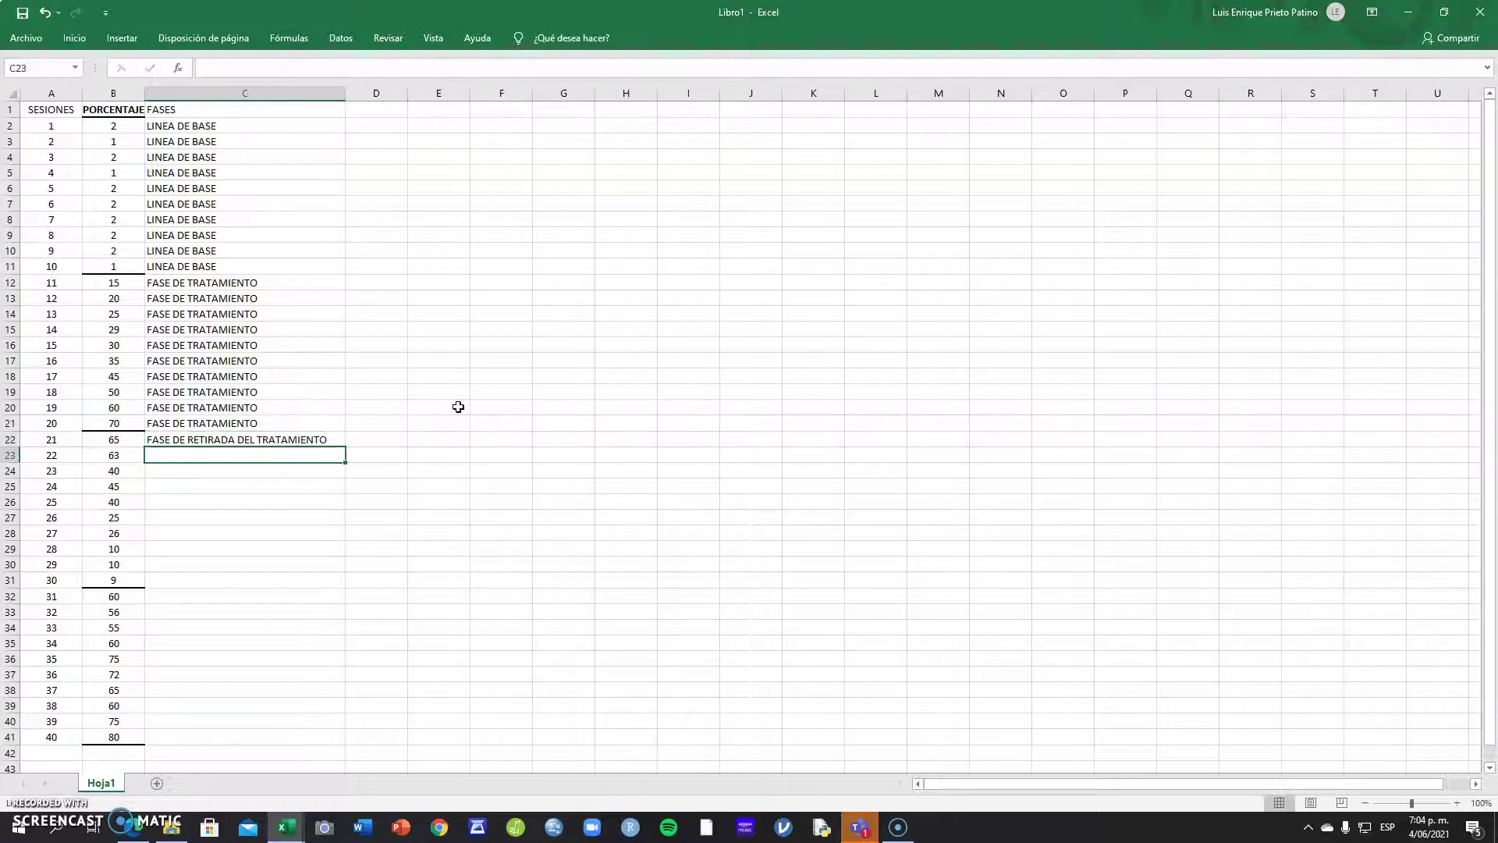
left_click(278, 438)
key("ctrl+c")
left_click_drag(274, 452, 277, 572)
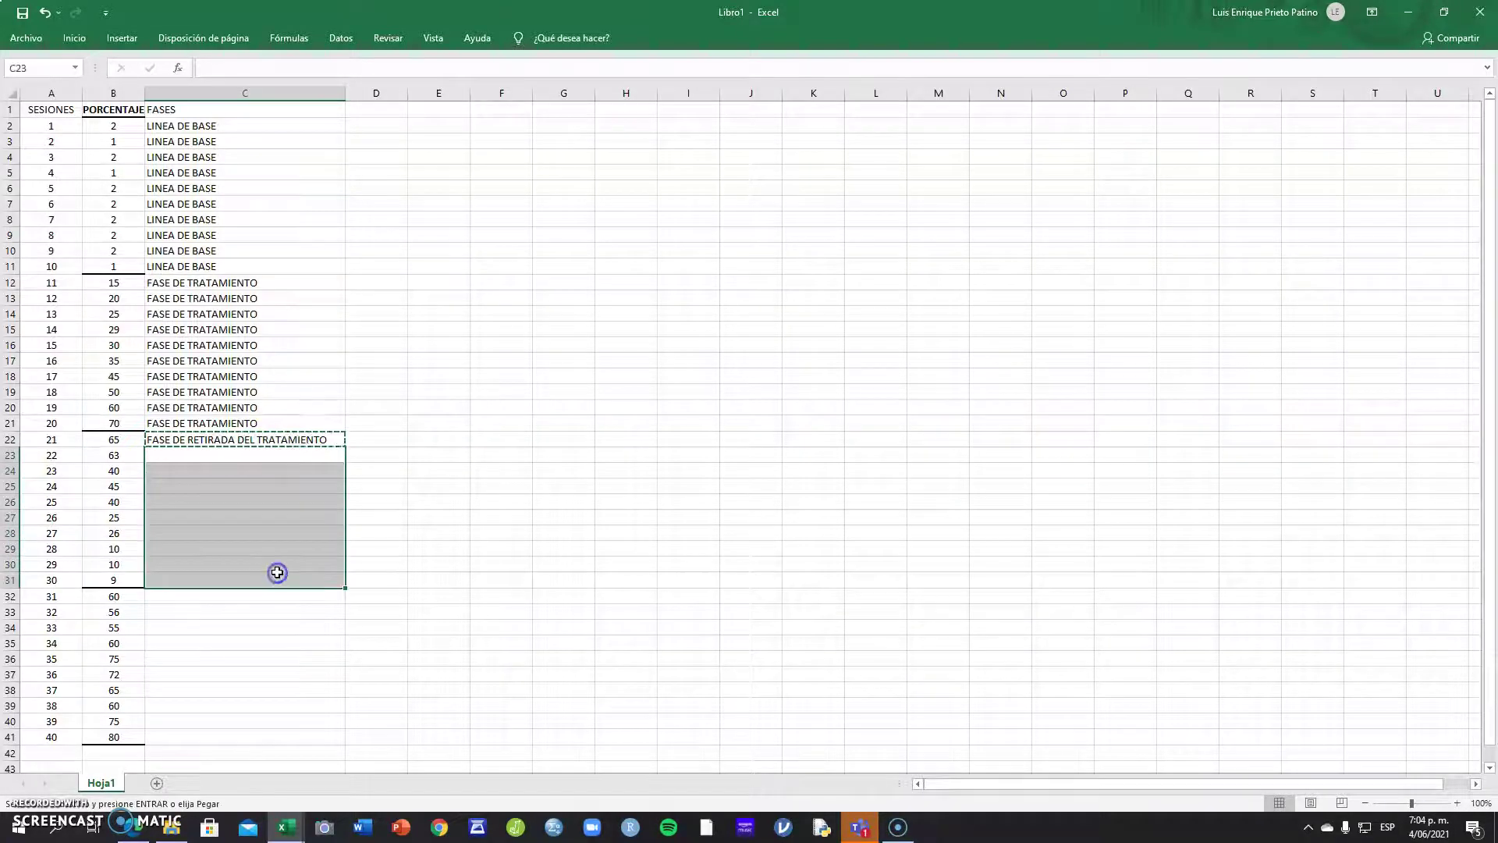
key("ctrl+v")
Fill the FASES cells for sessions 31 to 40 (C32:C41) with FASE DE REINTRODUCCION DEL TRATAMIENTO.
left_click(234, 596)
key("F2")
type("FASE DE REIN")
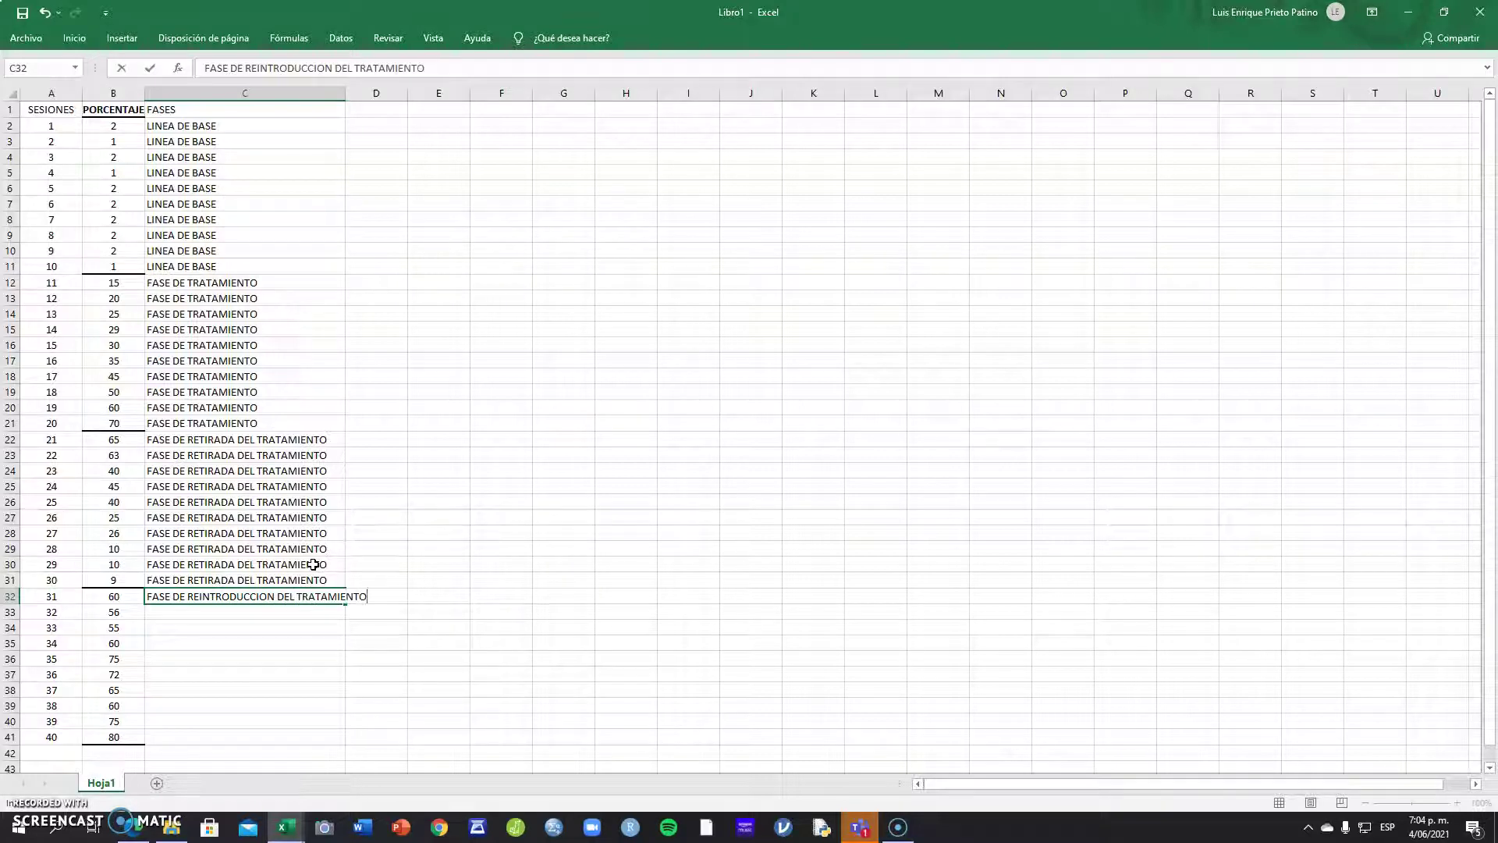
key("Return")
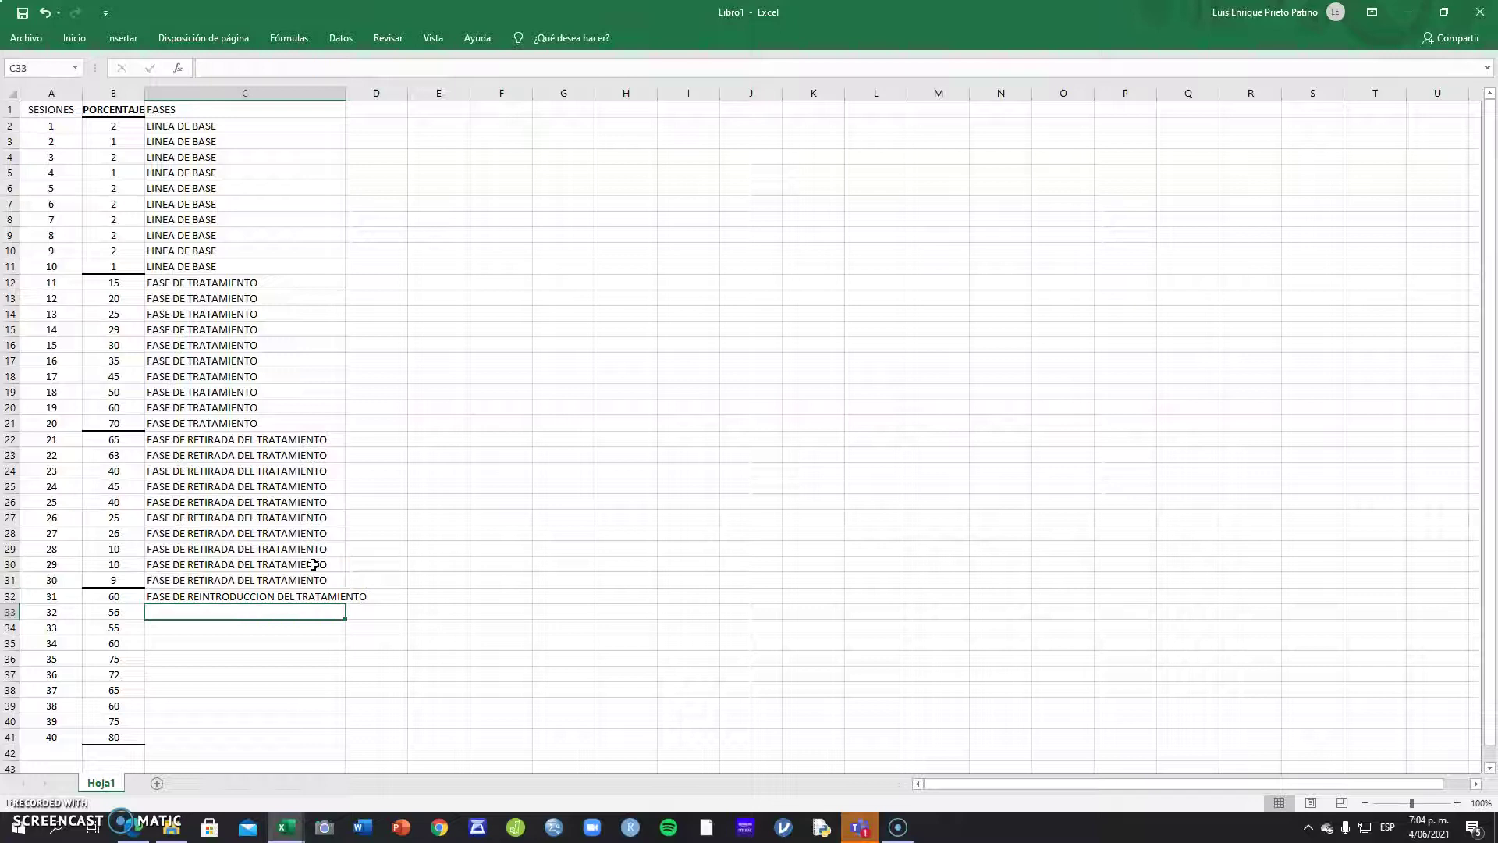
left_click(171, 595)
key("ctrl+c")
left_click_drag(167, 612, 173, 737)
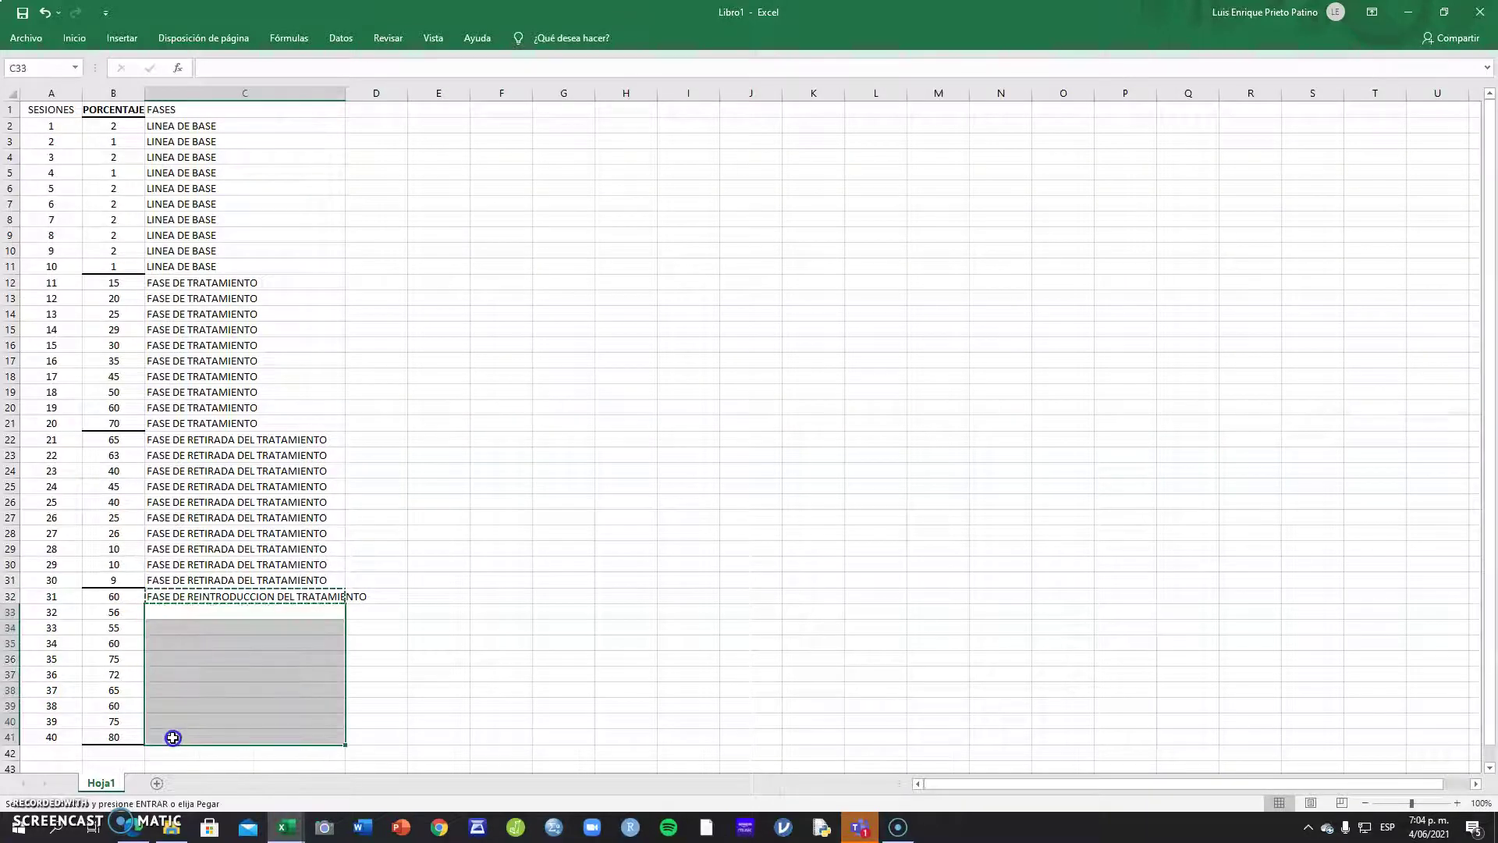
key("ctrl+v")
key("Escape")
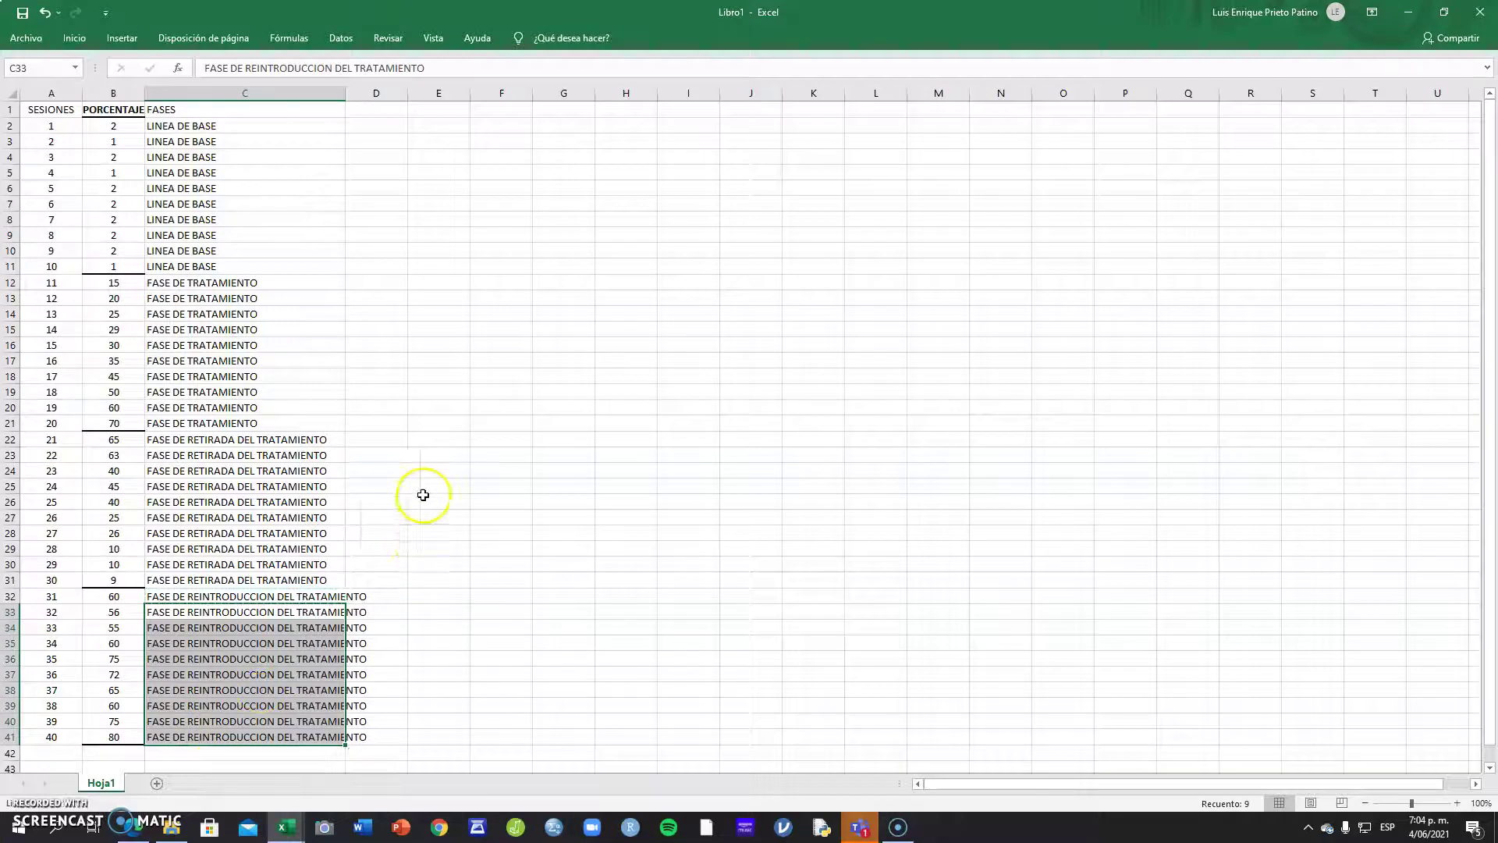
left_click(348, 296)
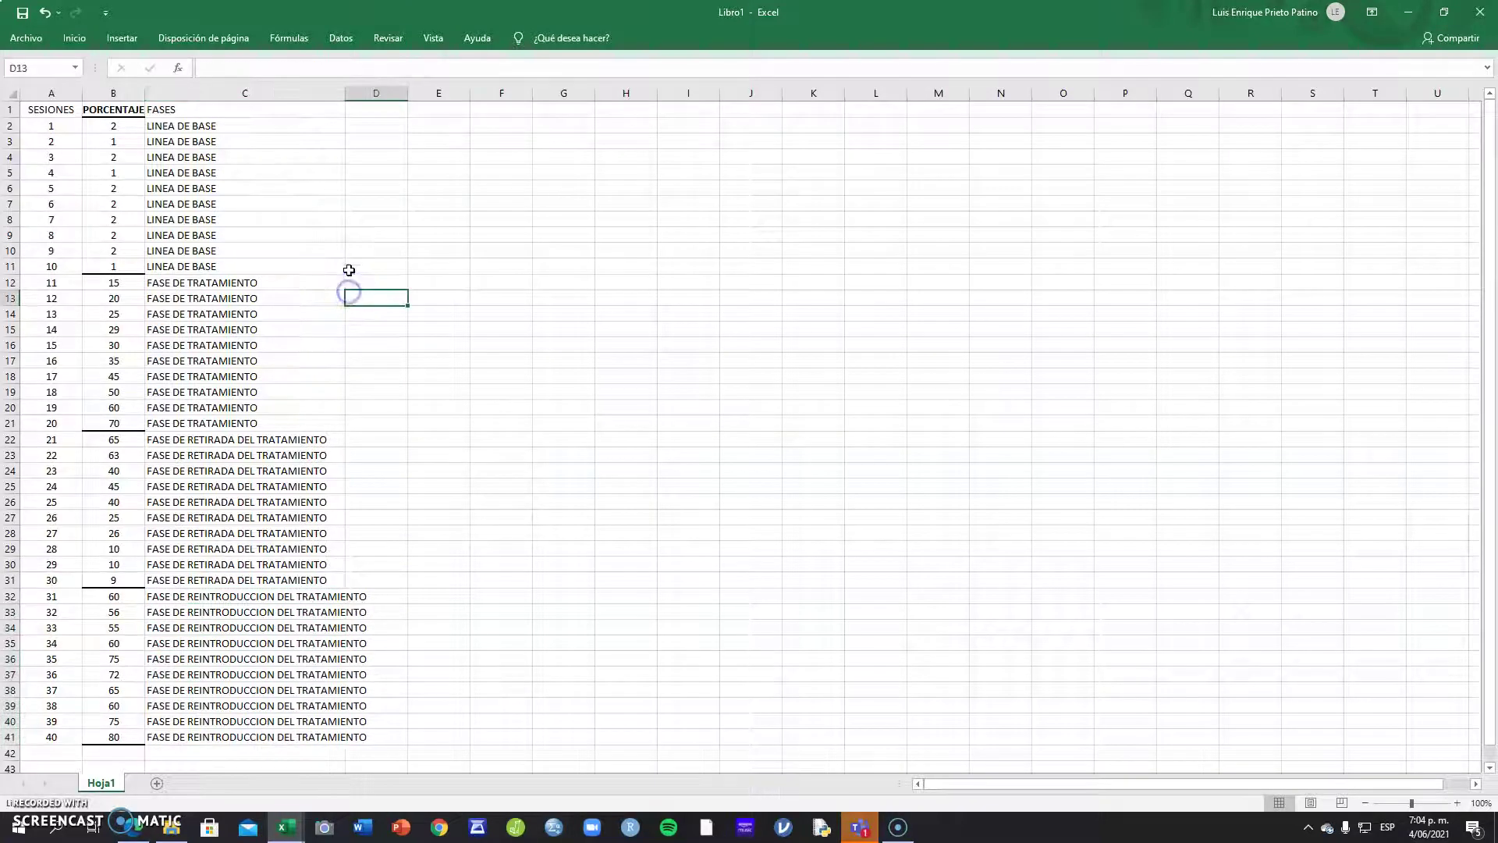
left_click(53, 94)
left_click(115, 99)
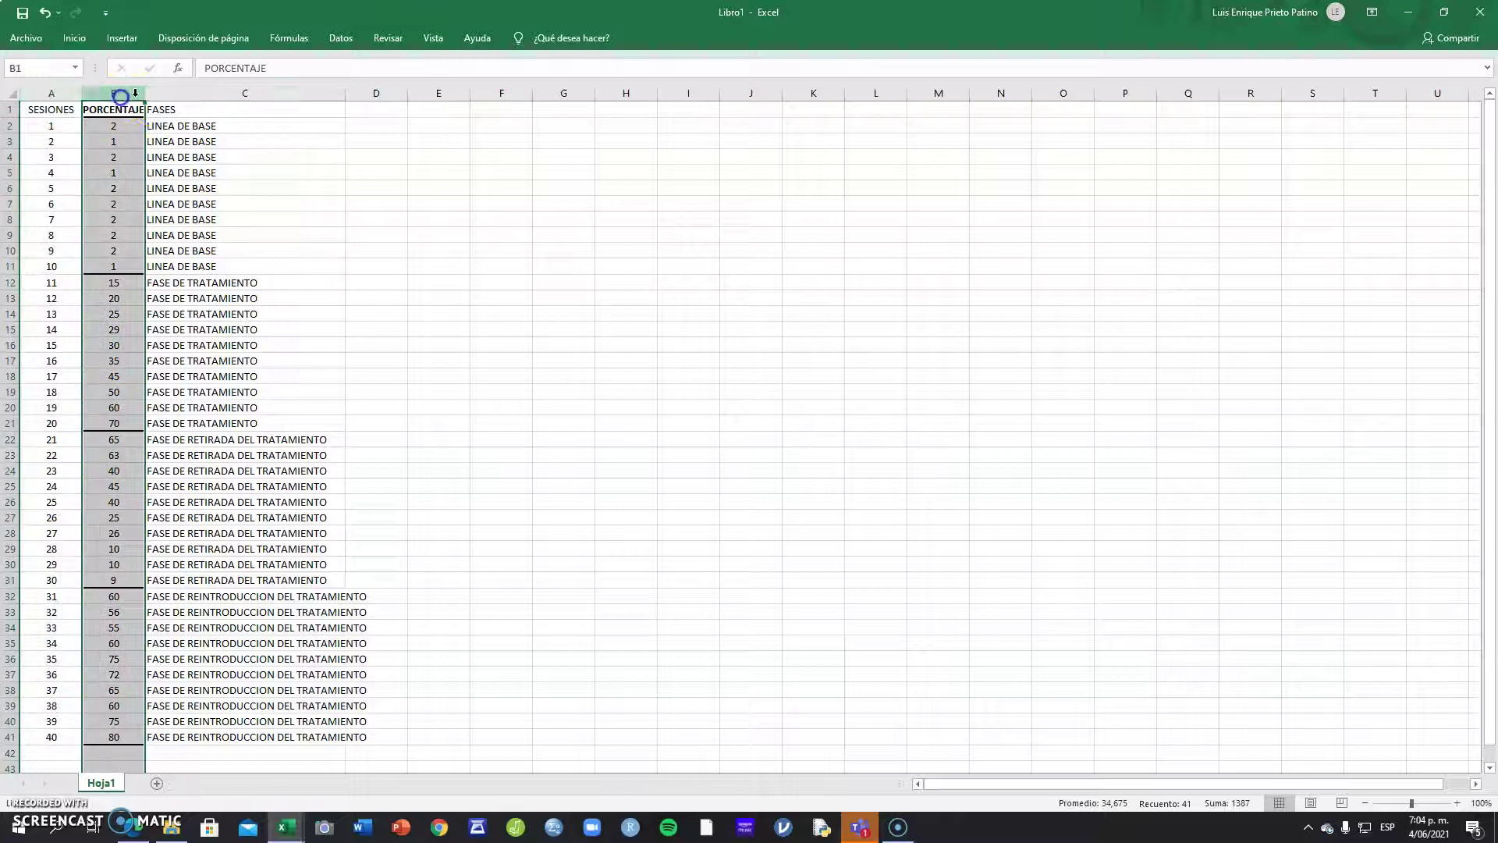
left_click(205, 95, "ctrl")
left_click(224, 197)
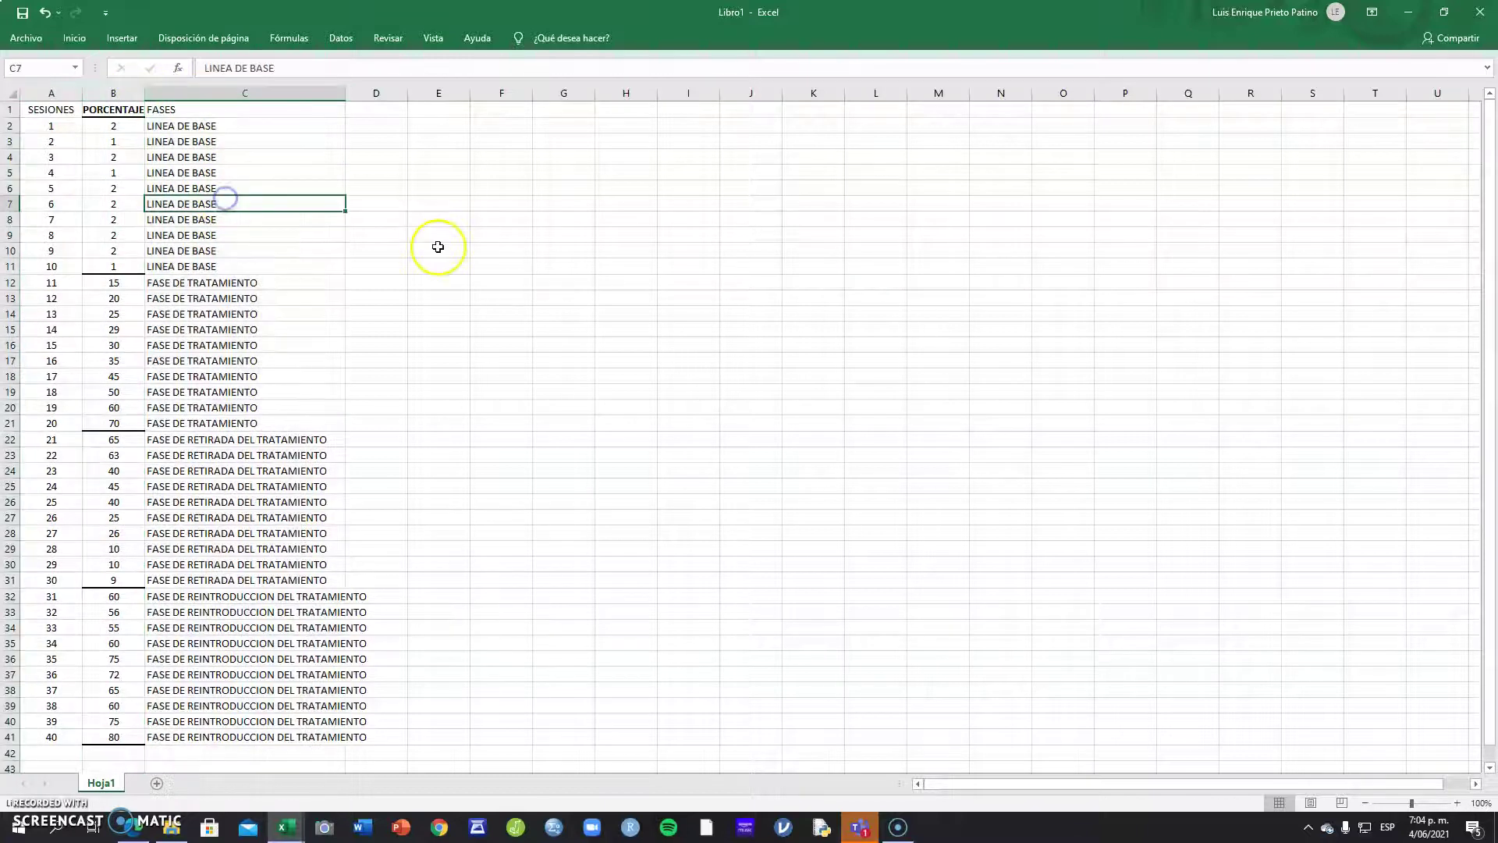
Start saving the workbook under a new name in the Descargas folder, naming it BASE ESTUDIO INTRASUJETO.
key("F12")
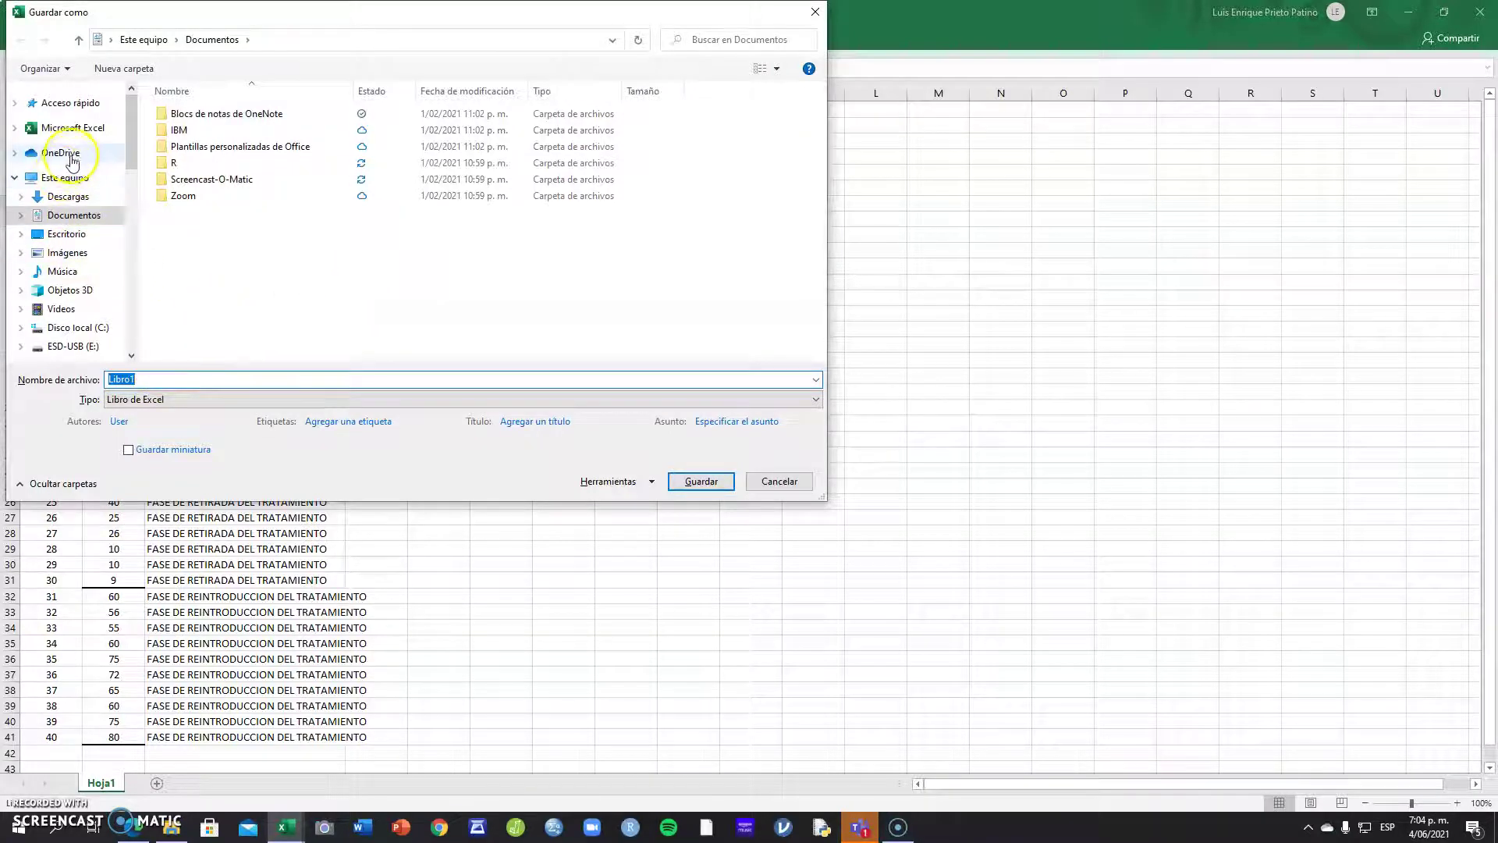
left_click(75, 195)
left_click(156, 379)
key("BackSpace")
key("BackSpace")
key("BackSpace")
key("BackSpace")
key("BackSpace")
key("BackSpace")
key("ctrl+z")
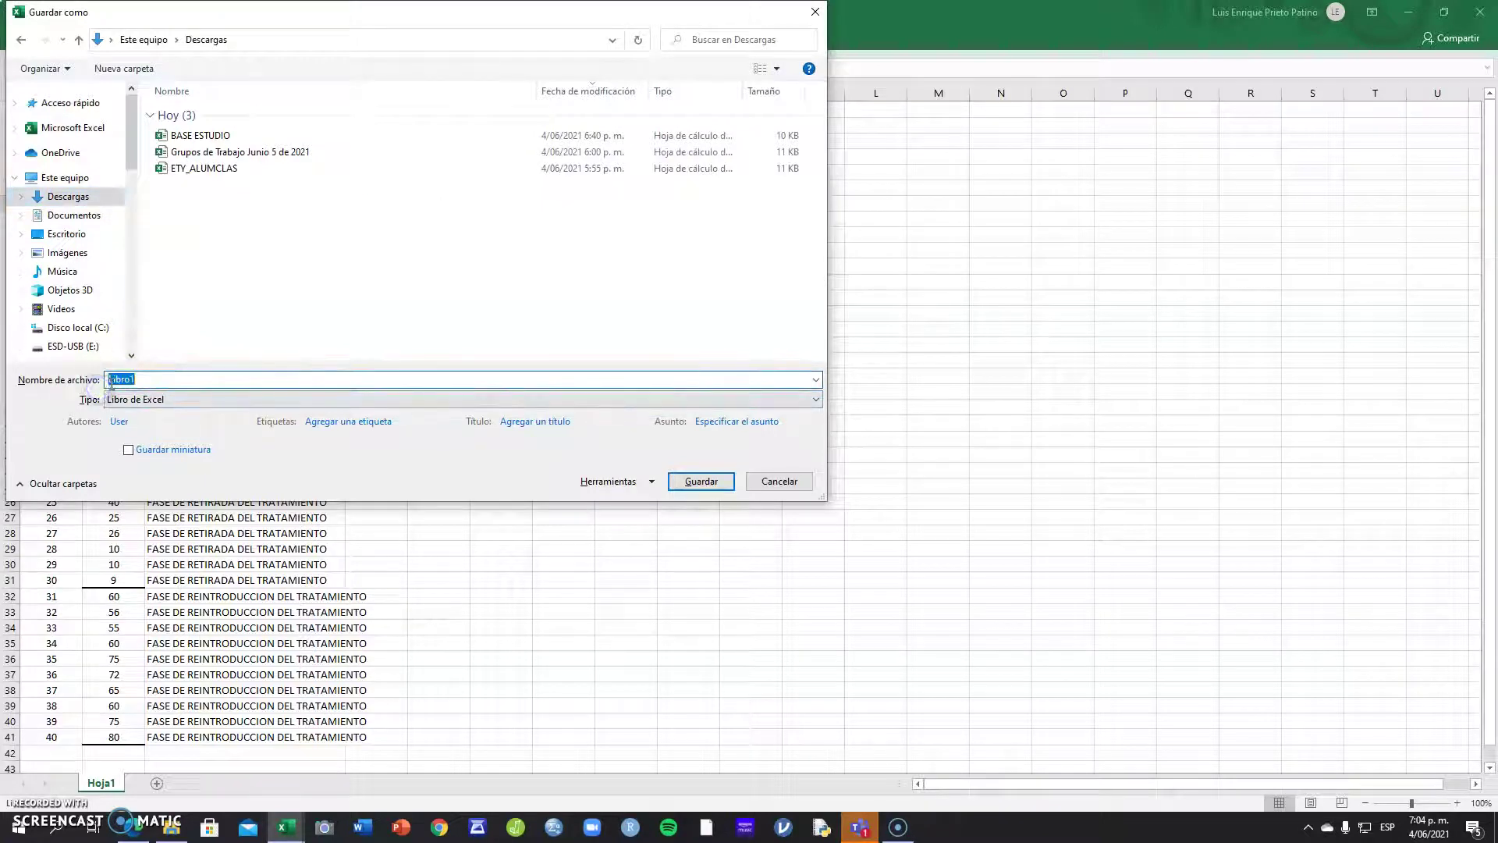
type("BASE ESTUDIO INTRASUJETO")
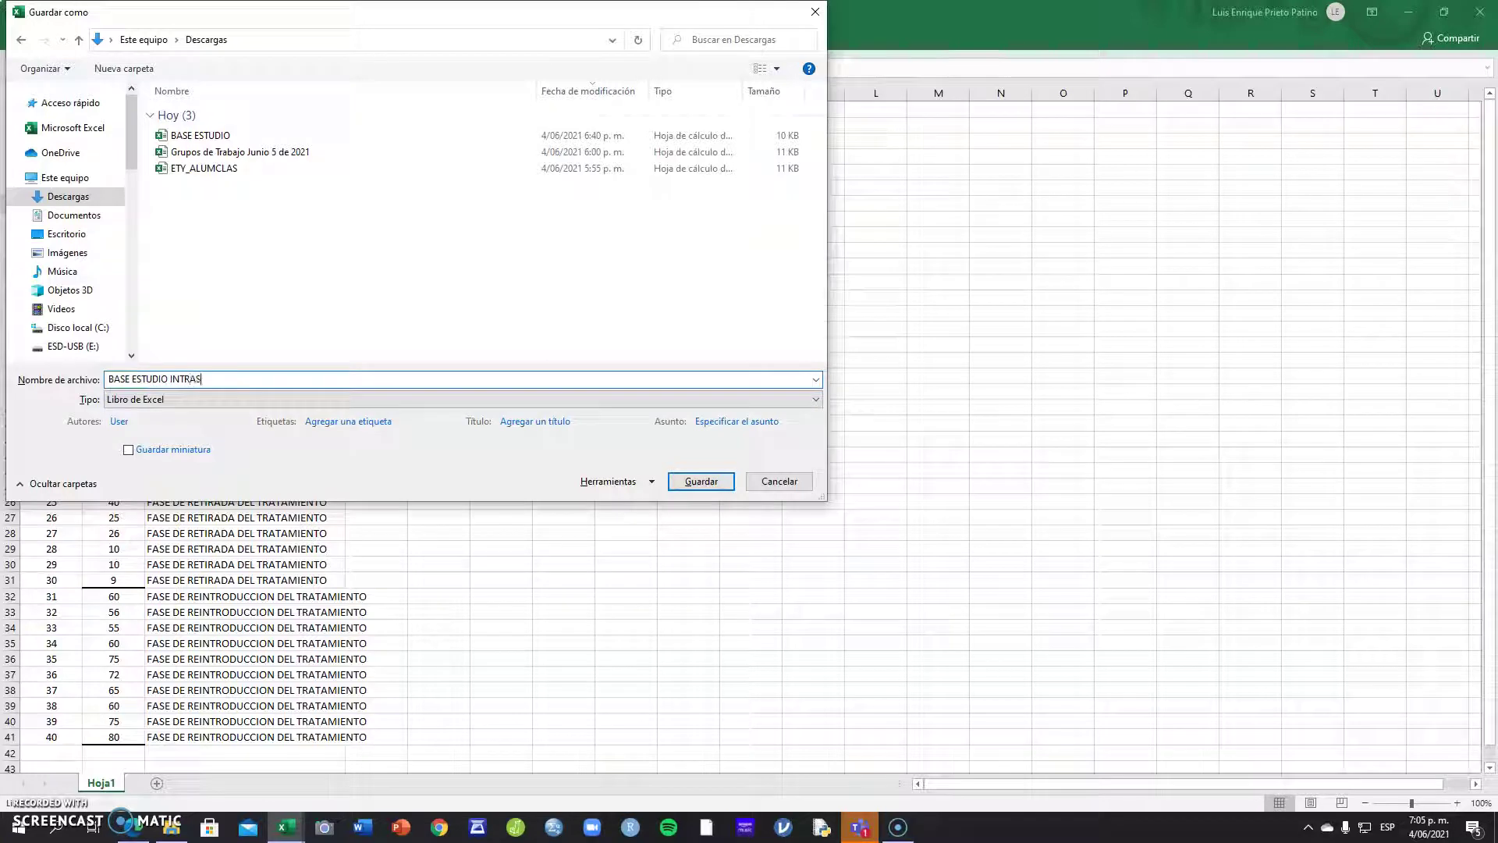
Save the file in CSV (delimitado por comas) format and close that workbook.
left_click(159, 400)
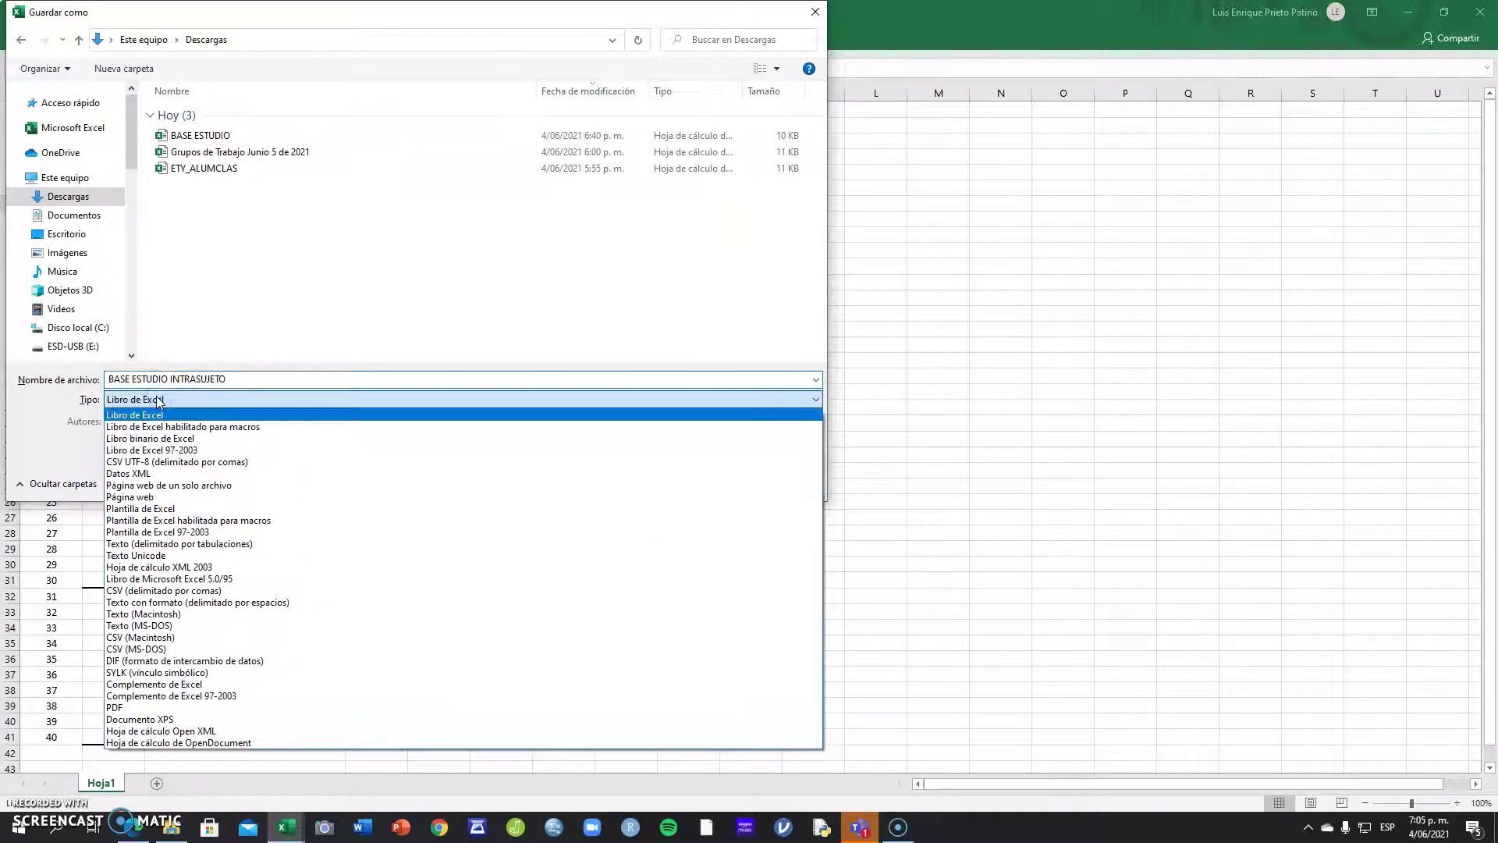
left_click(187, 590)
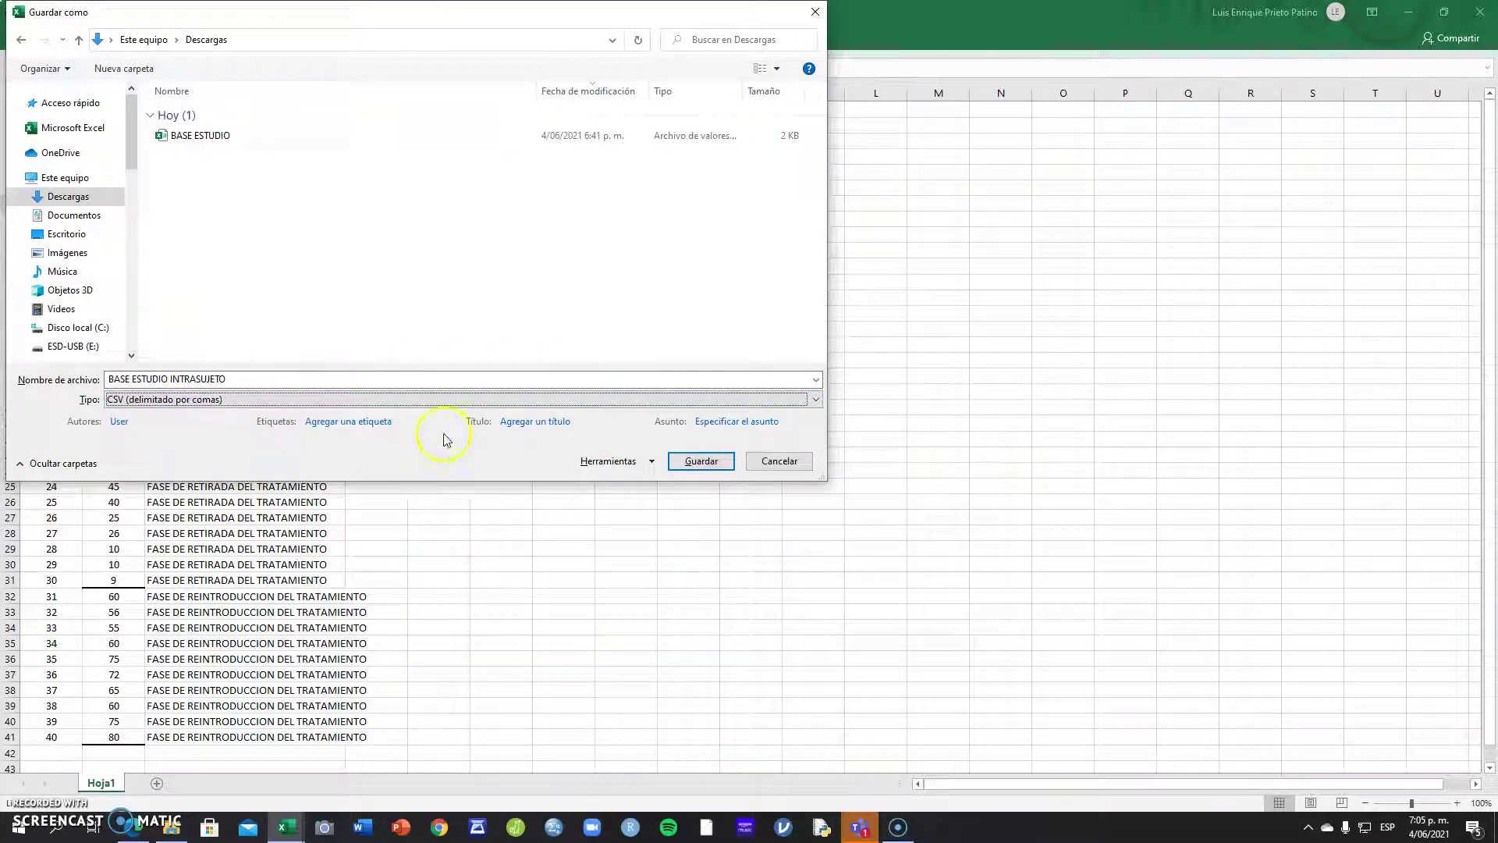
left_click(702, 461)
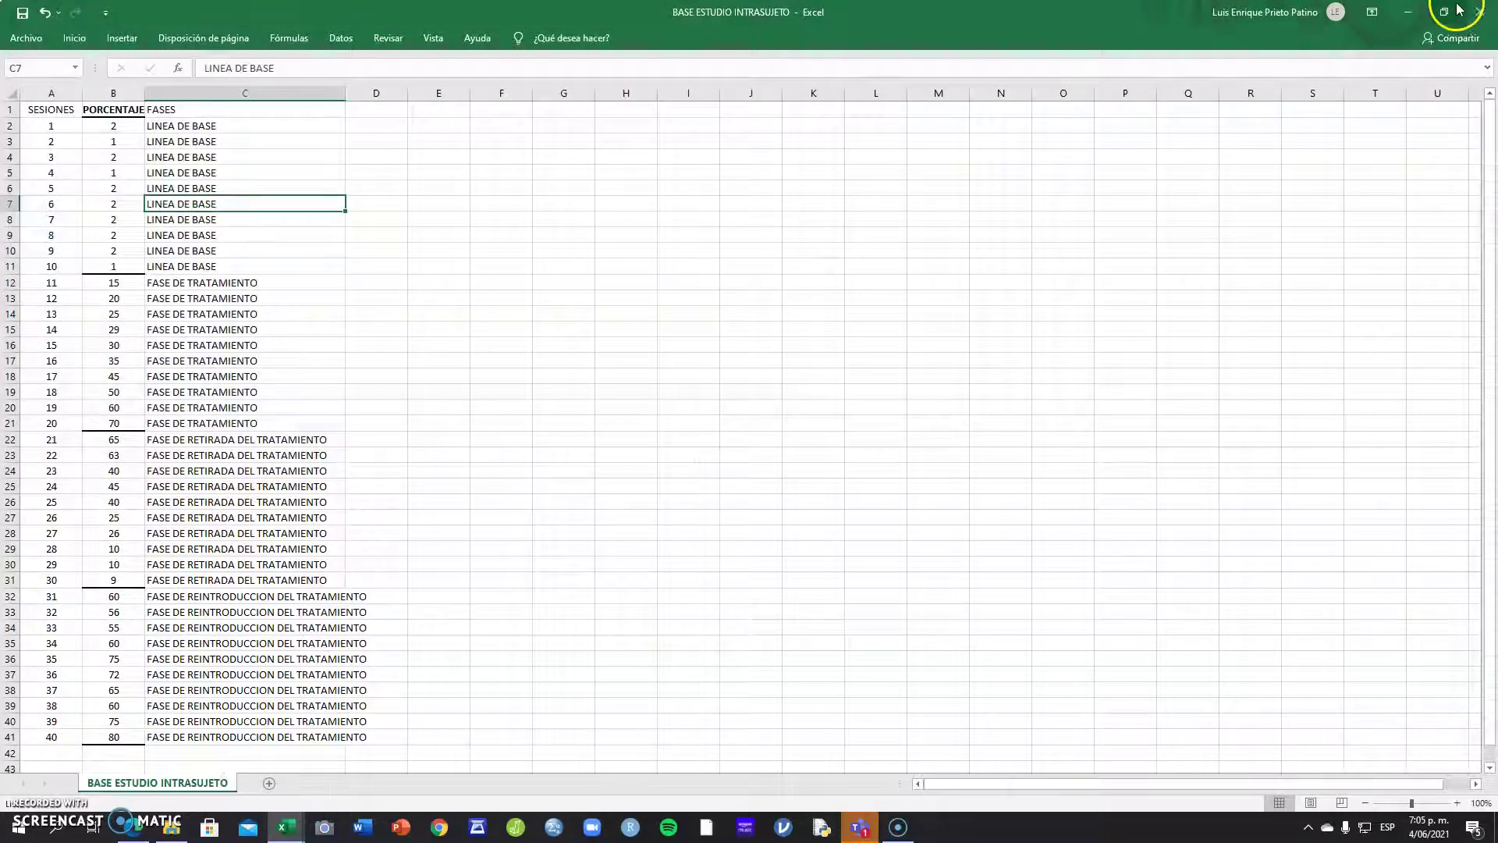
left_click(1479, 12)
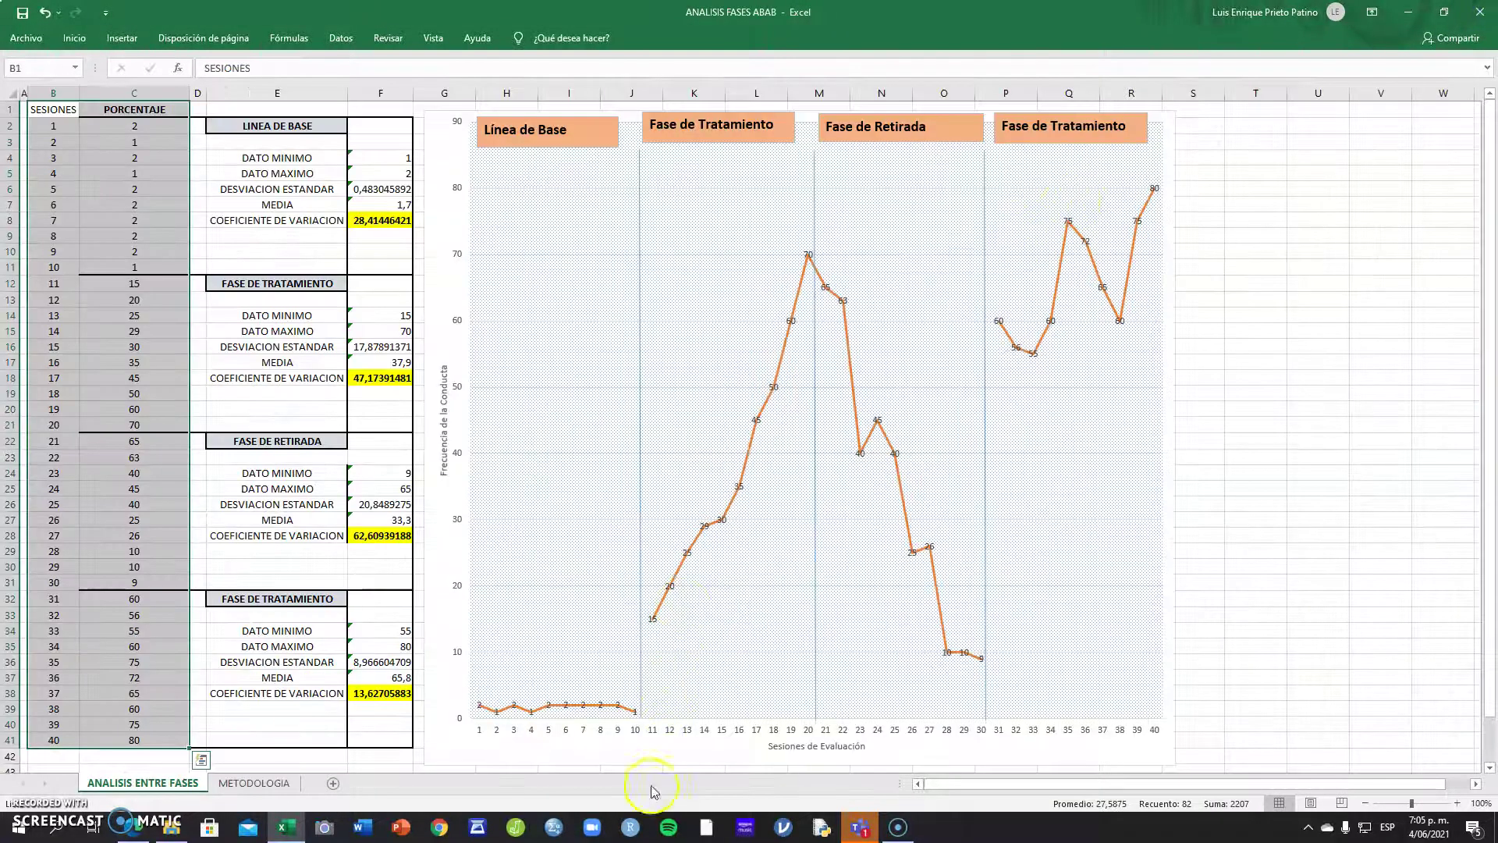
Switch to JASP and open the BASE ESTUDIO INTRASUJETO data file from the computer's Descargas folder.
left_click(518, 828)
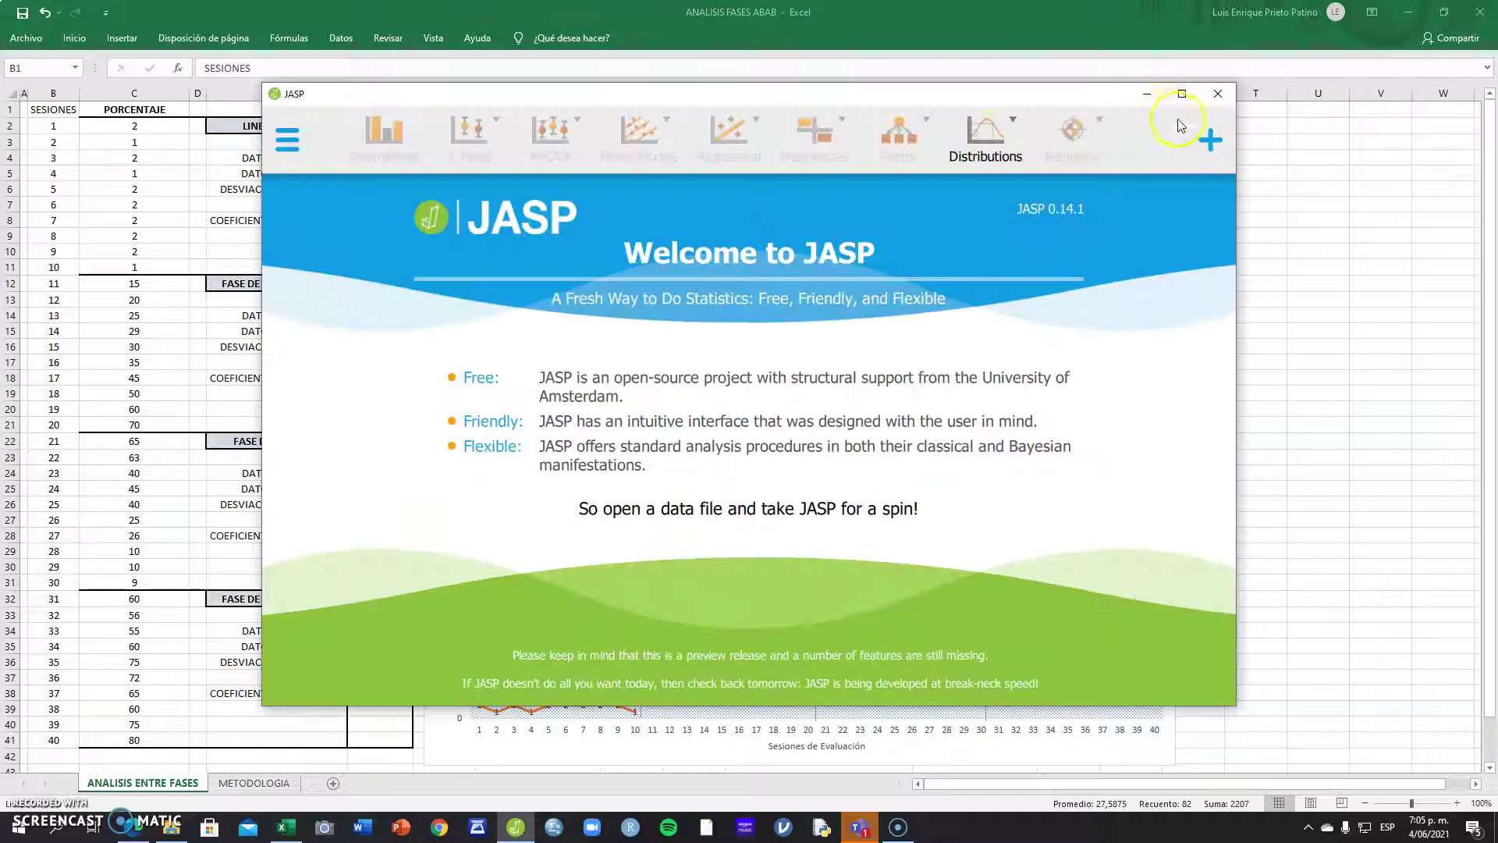
left_click(1182, 94)
left_click(31, 57)
left_click(47, 107)
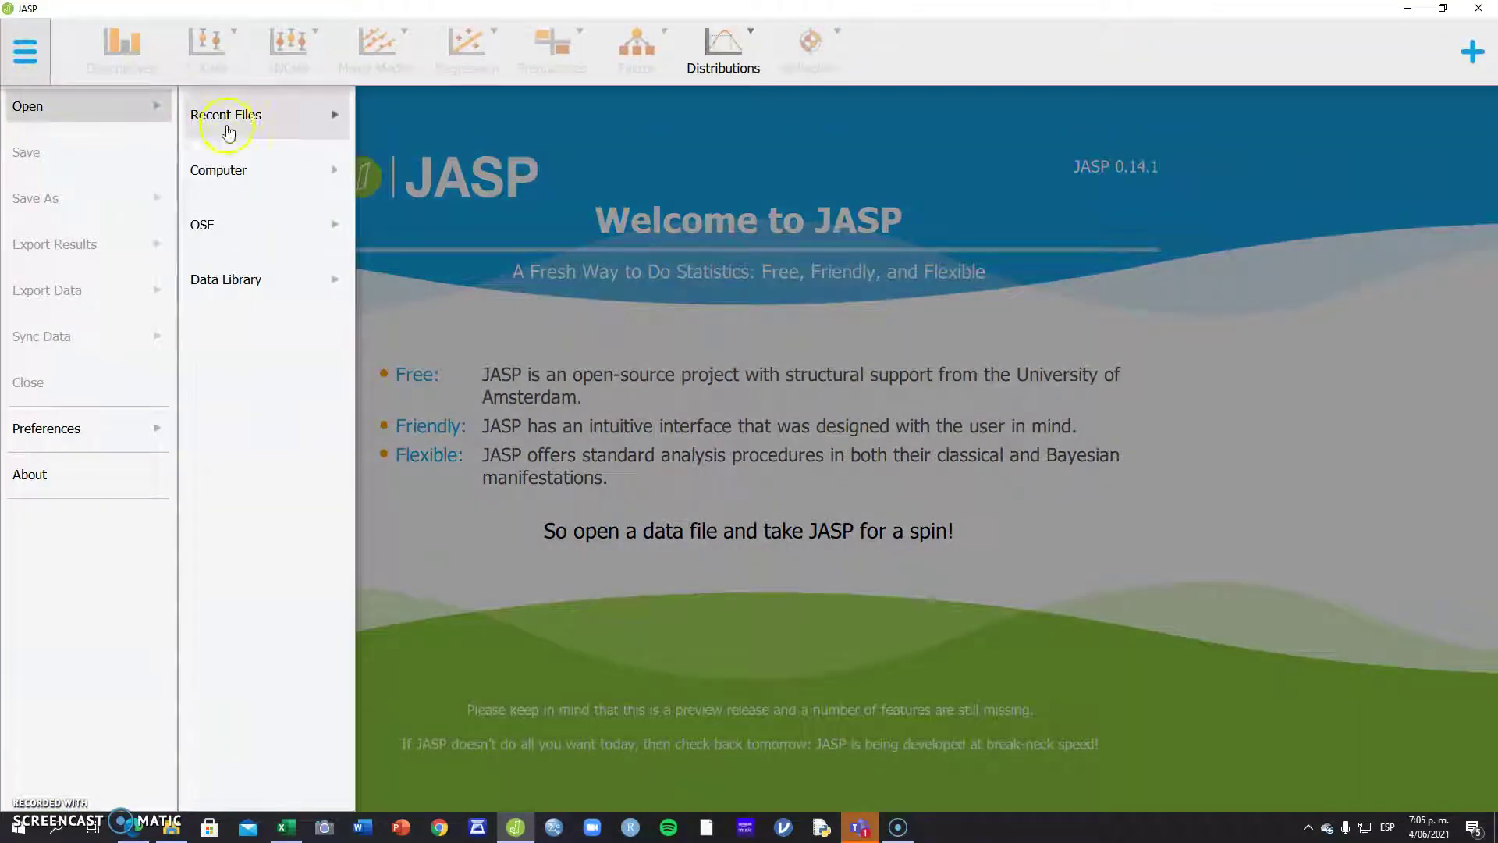
left_click(234, 165)
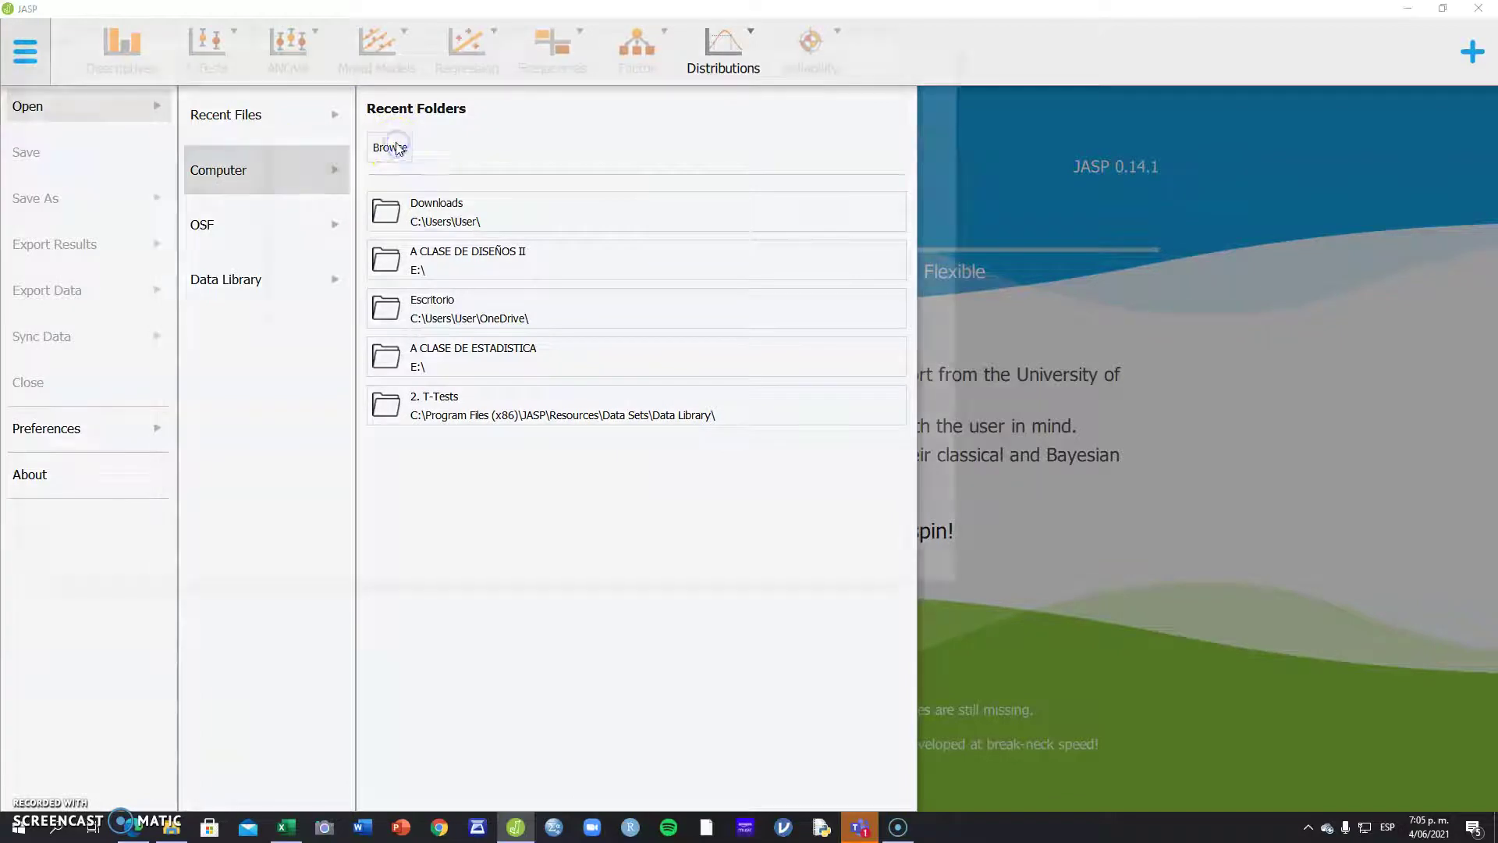
left_click(397, 148)
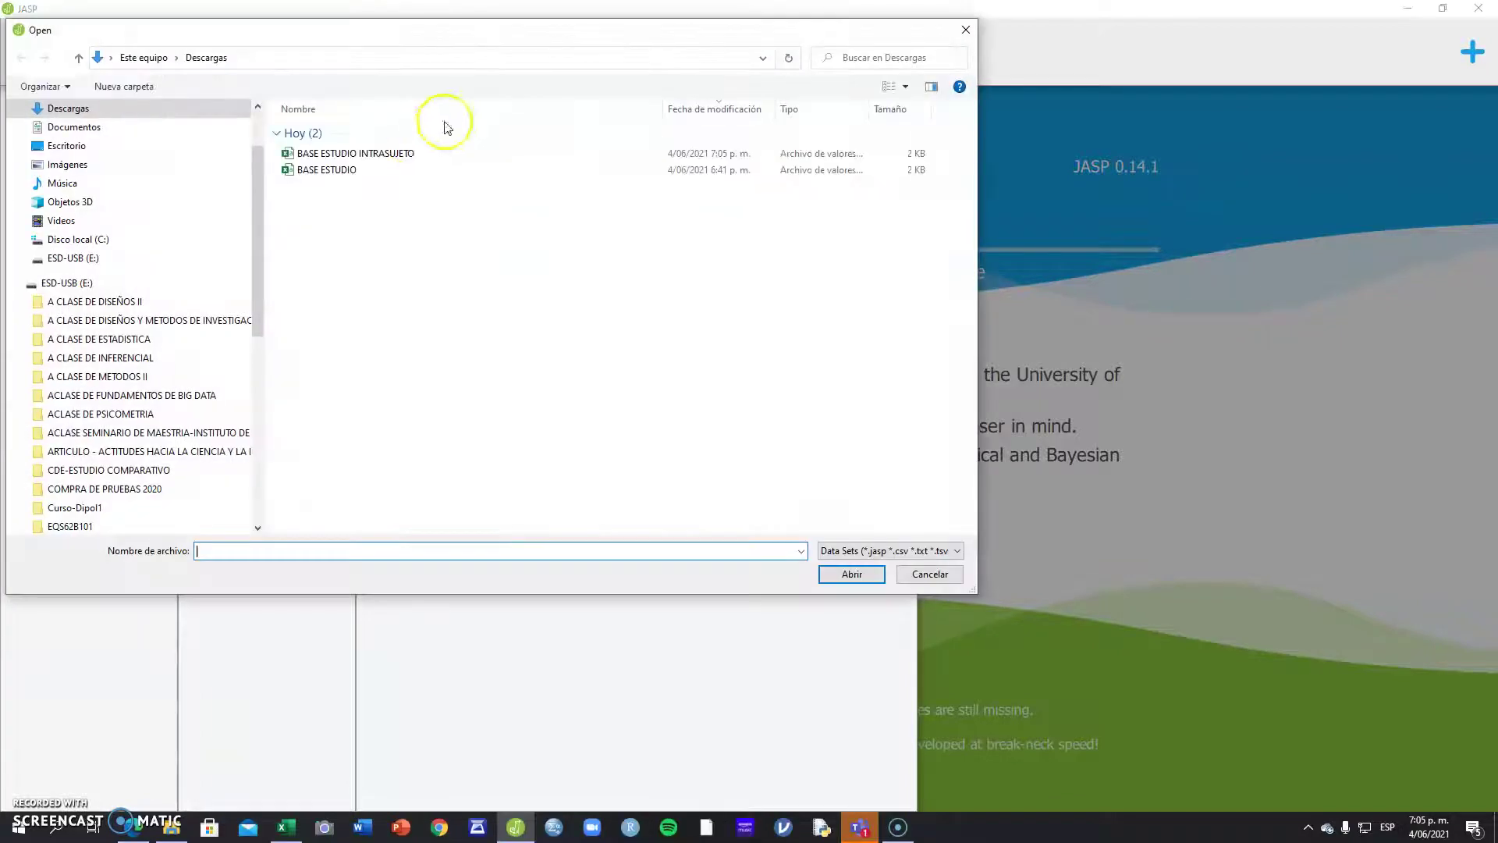
left_click(372, 155)
double_click(371, 156)
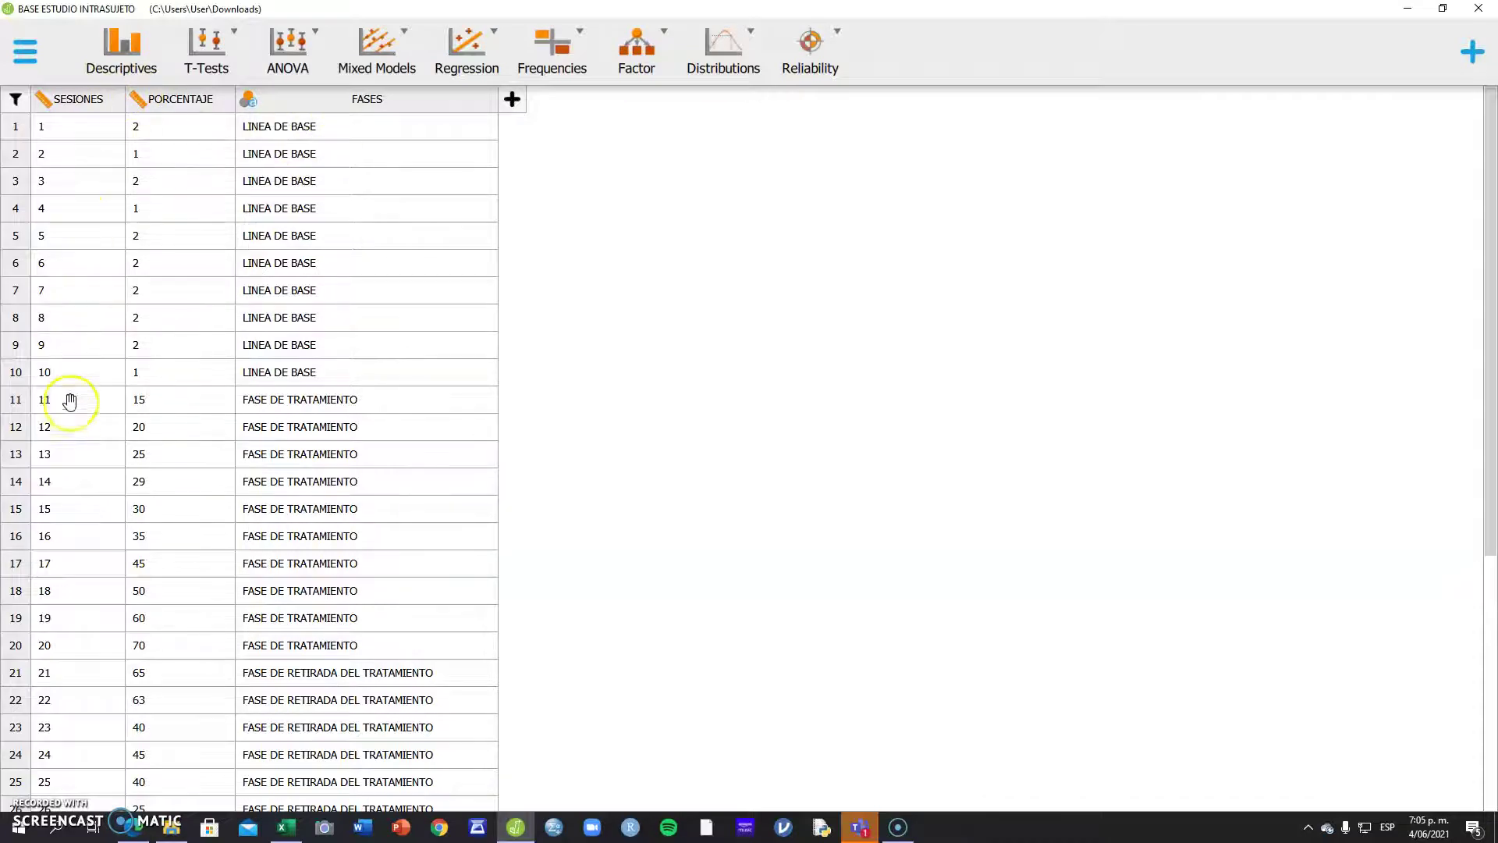
Create a classical ANOVA with PORCENTAJE as the dependent variable and FASES as the fixed factor.
scroll(70, 437, "down", 3)
scroll(72, 484, "down", 1)
scroll(73, 491, "up", 5)
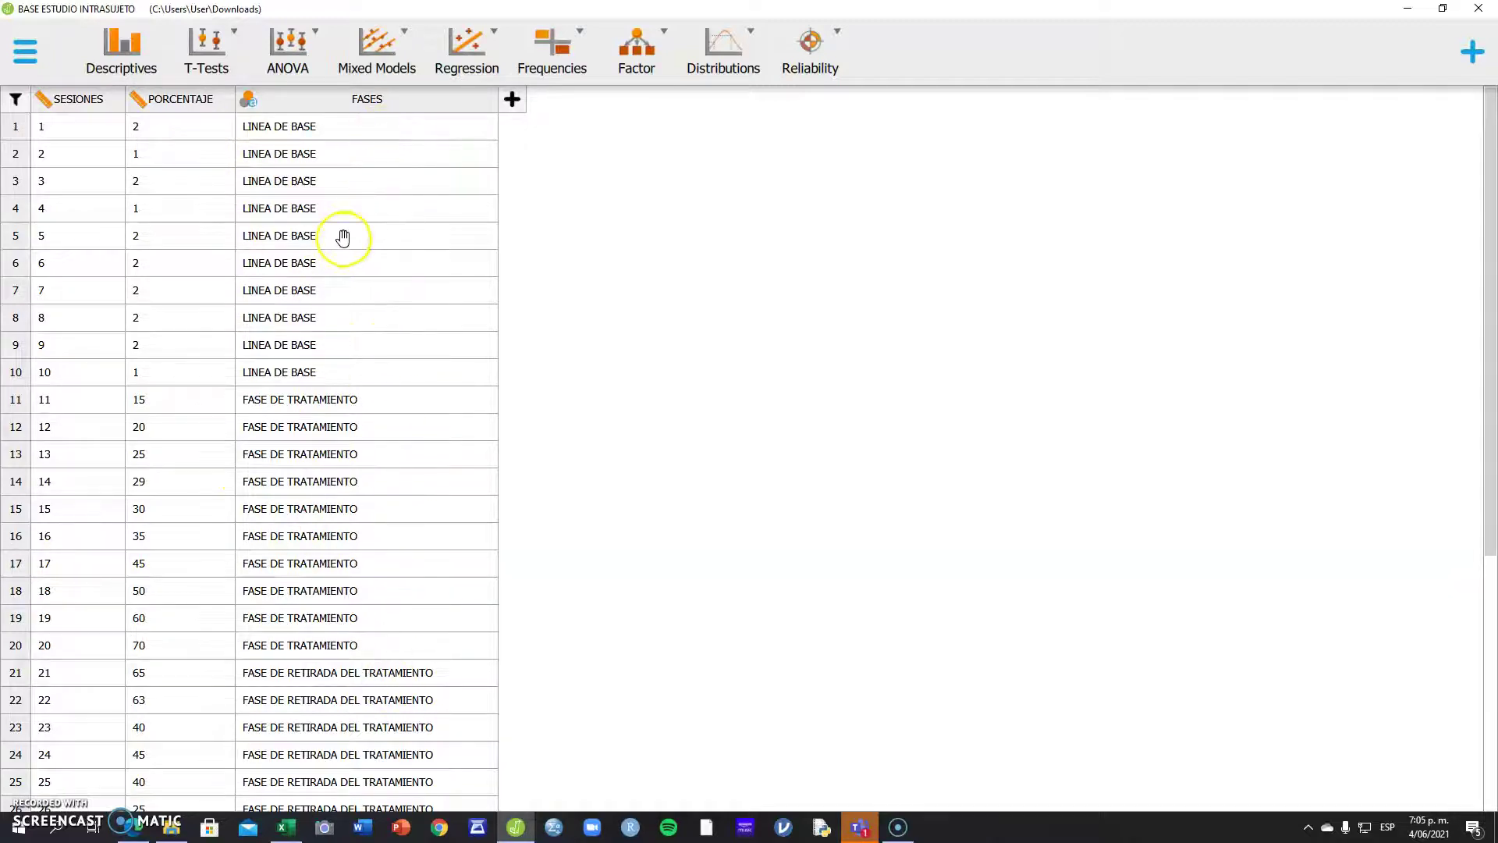
left_click(293, 42)
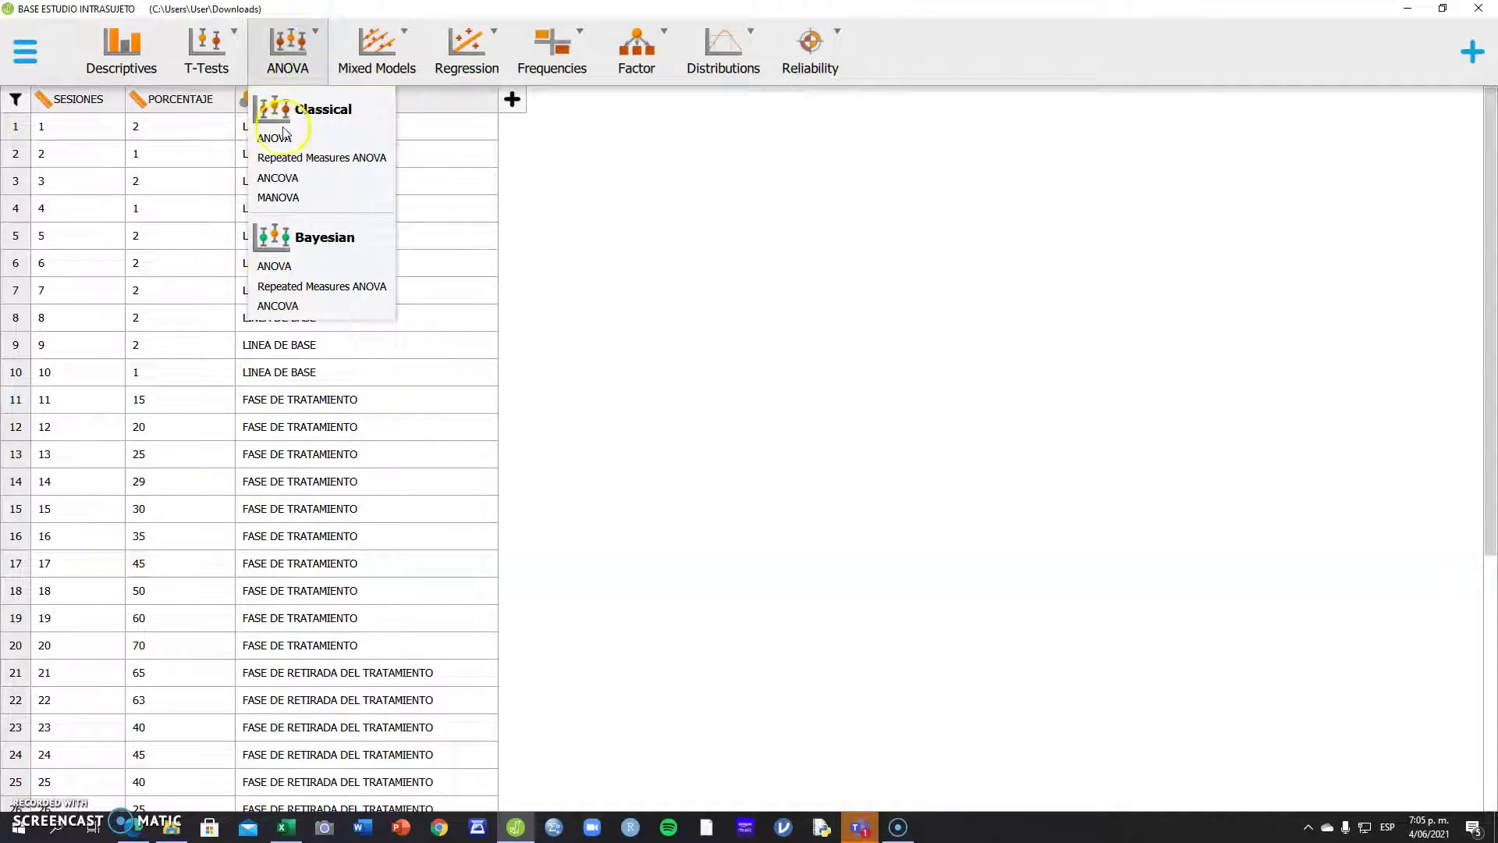
left_click(375, 143)
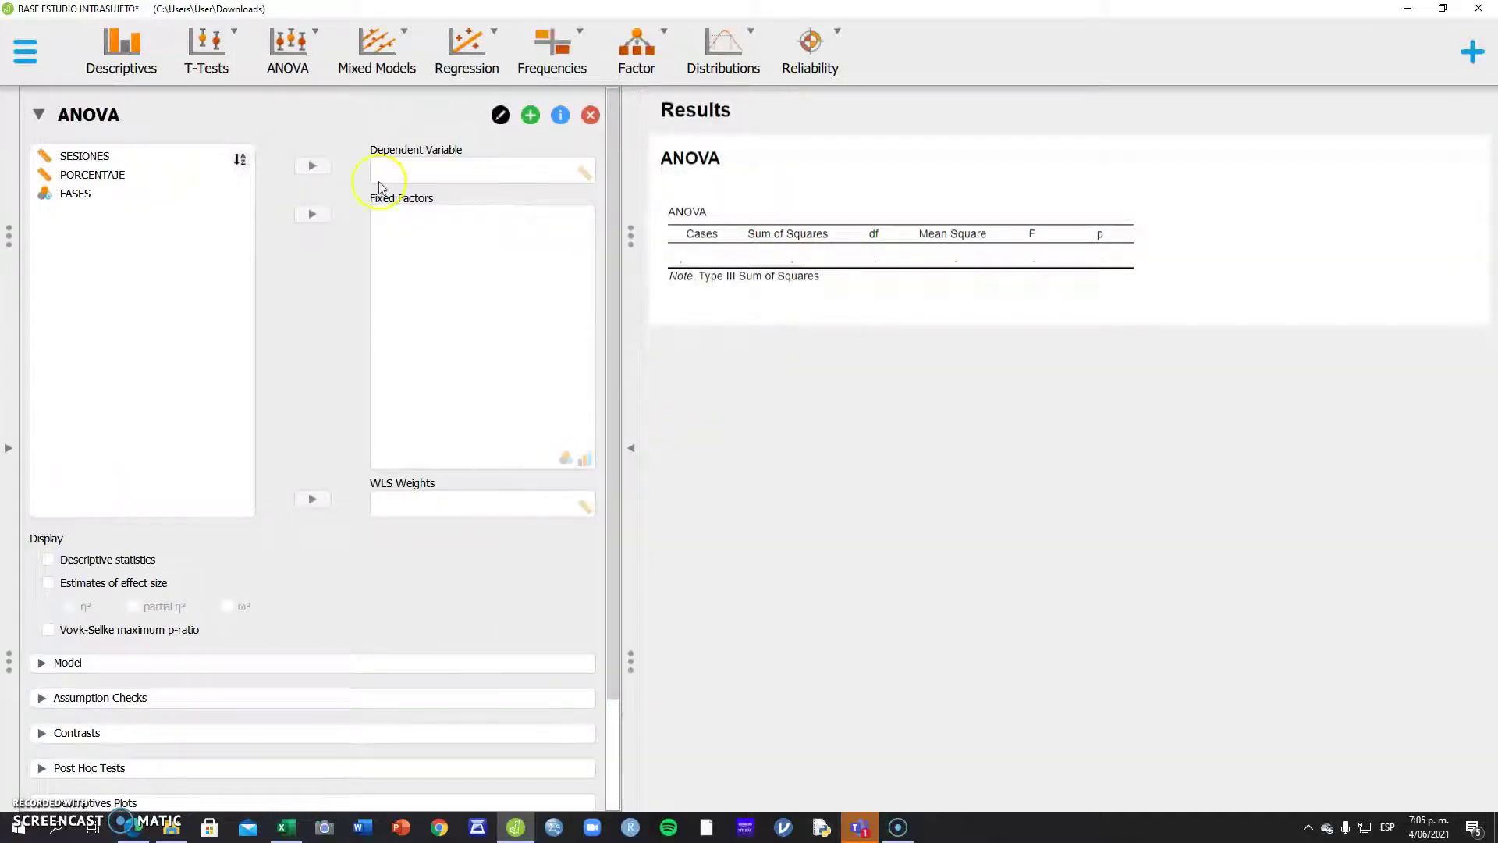
left_click(92, 175)
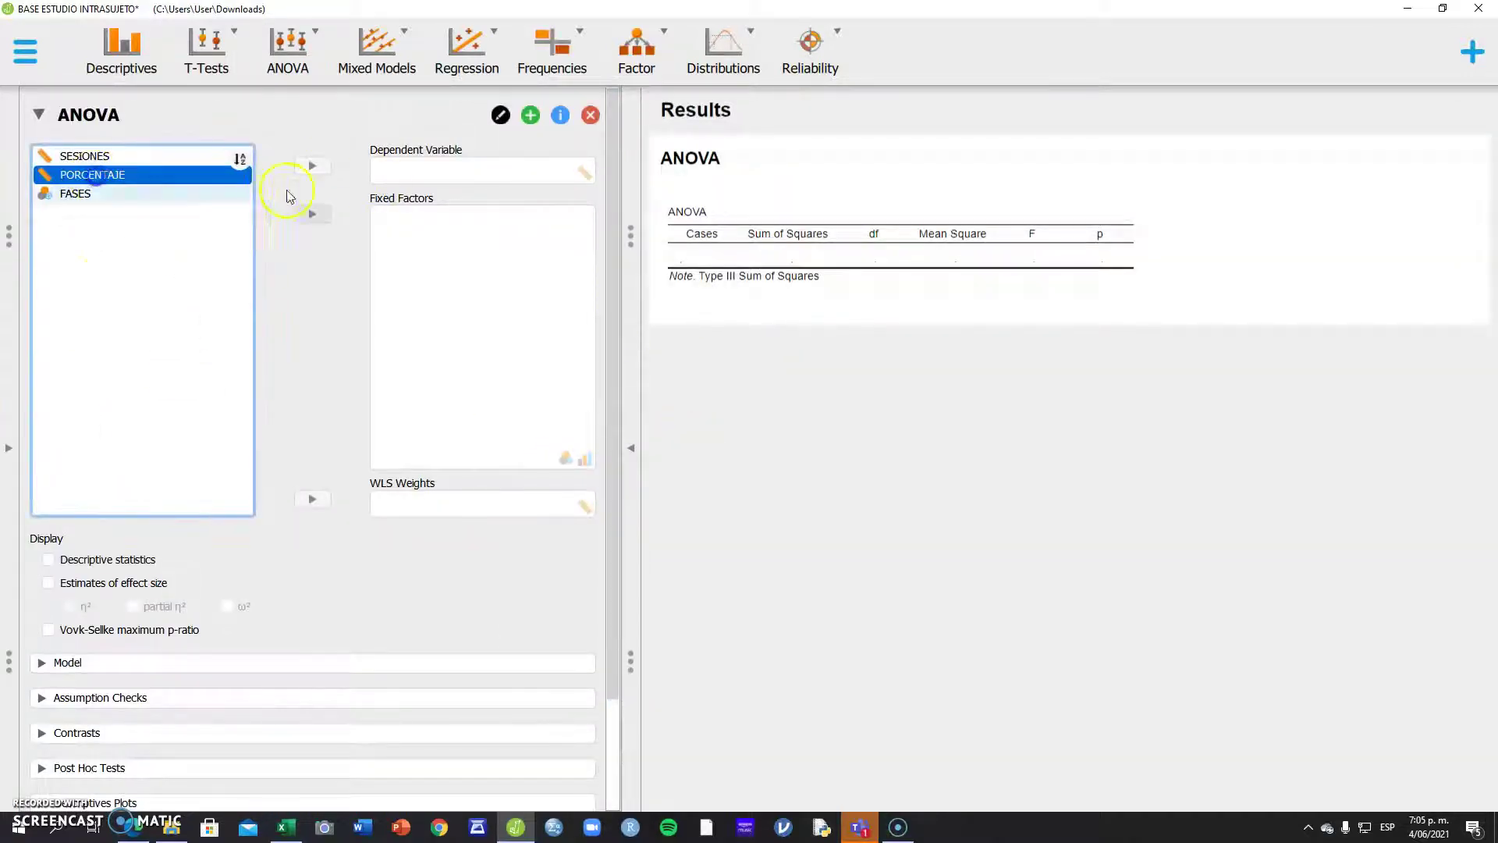
left_click(312, 165)
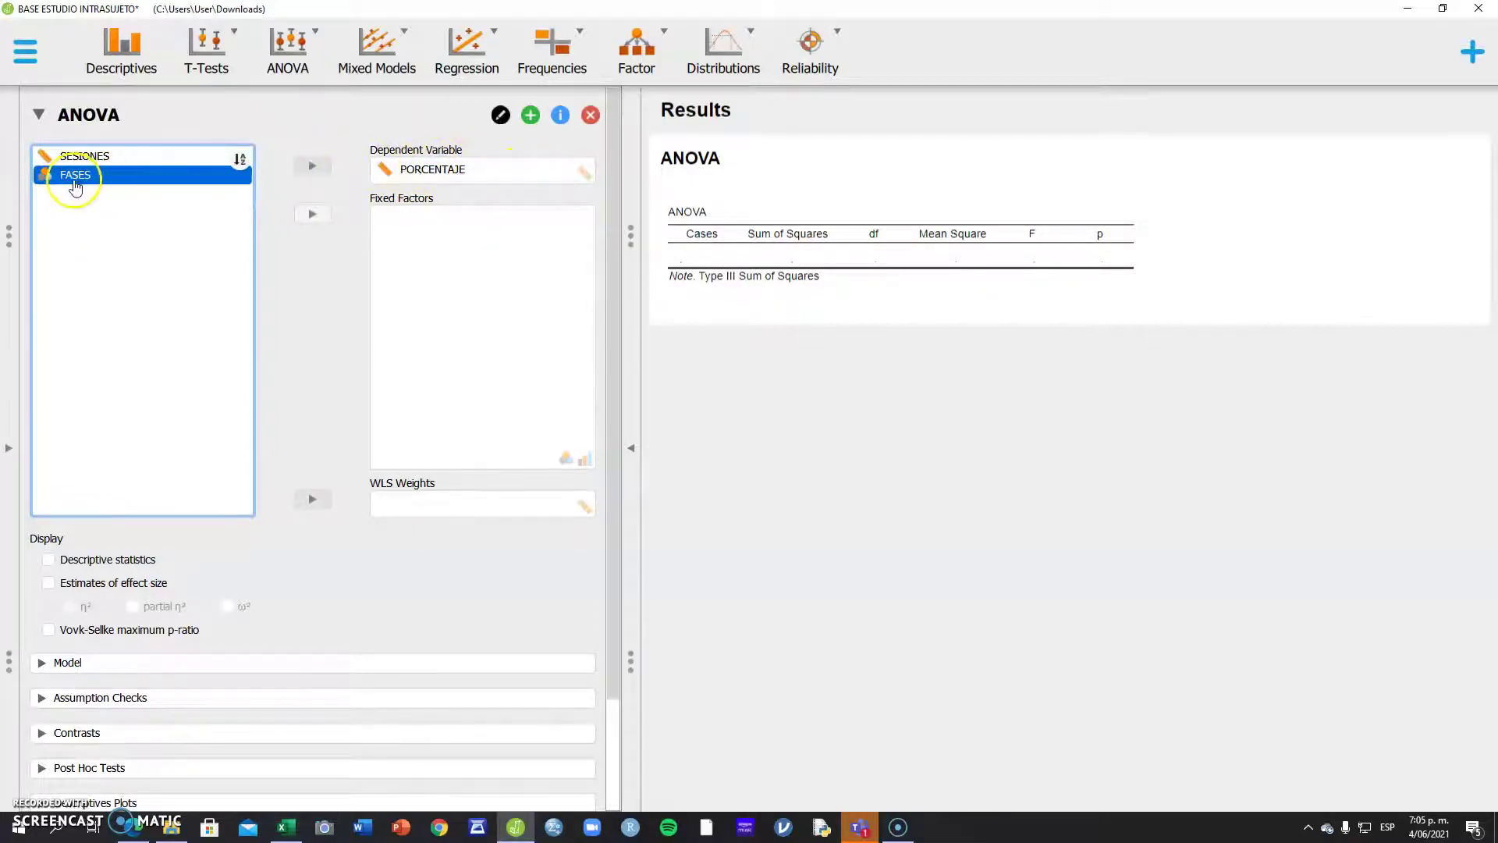
left_click(304, 216)
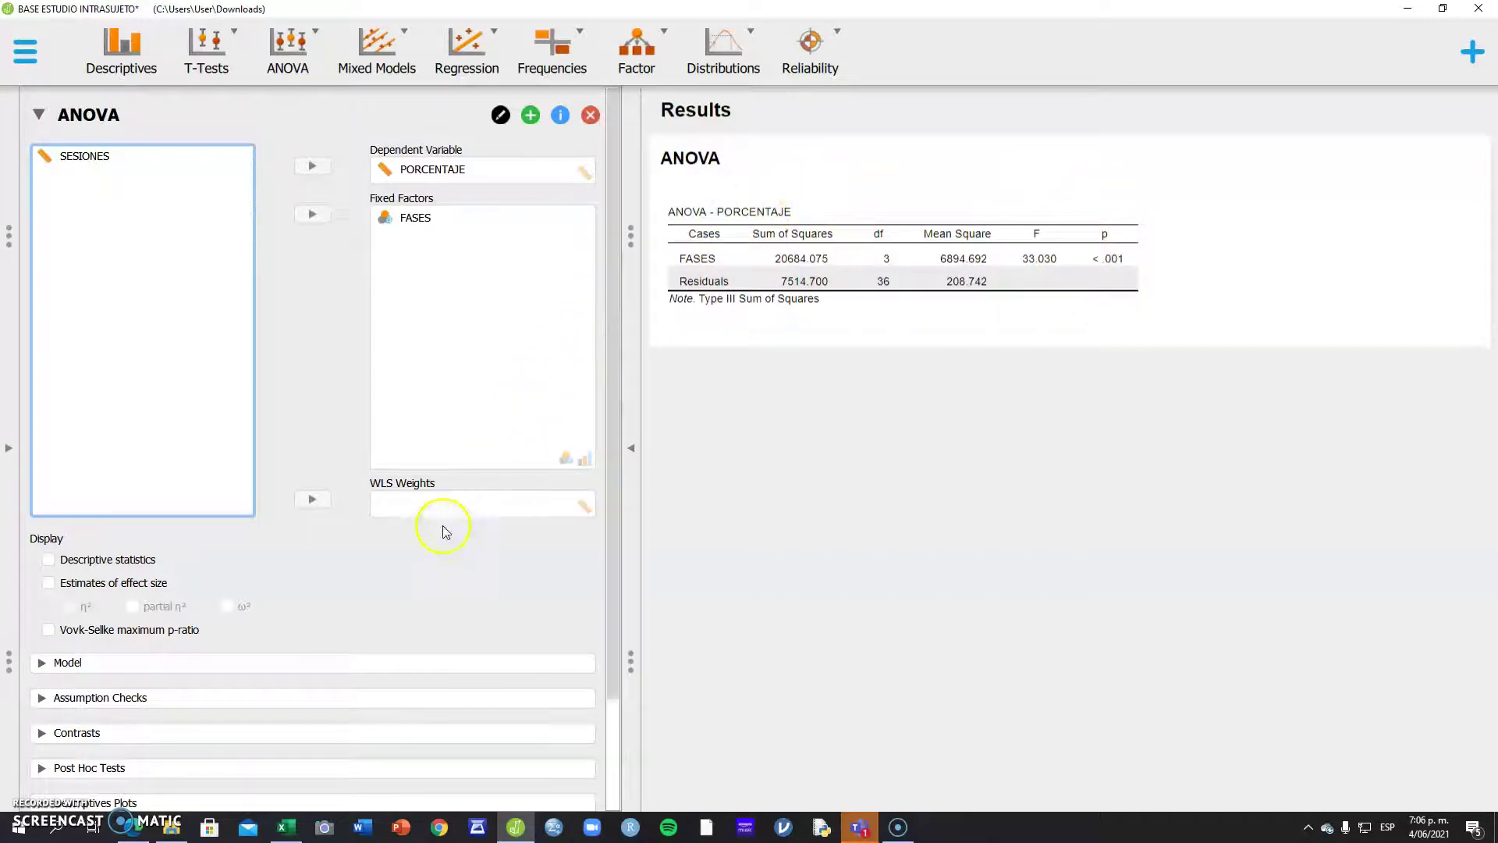
Add descriptive statistics and post hoc tests for FASES to the ANOVA.
left_click(106, 563)
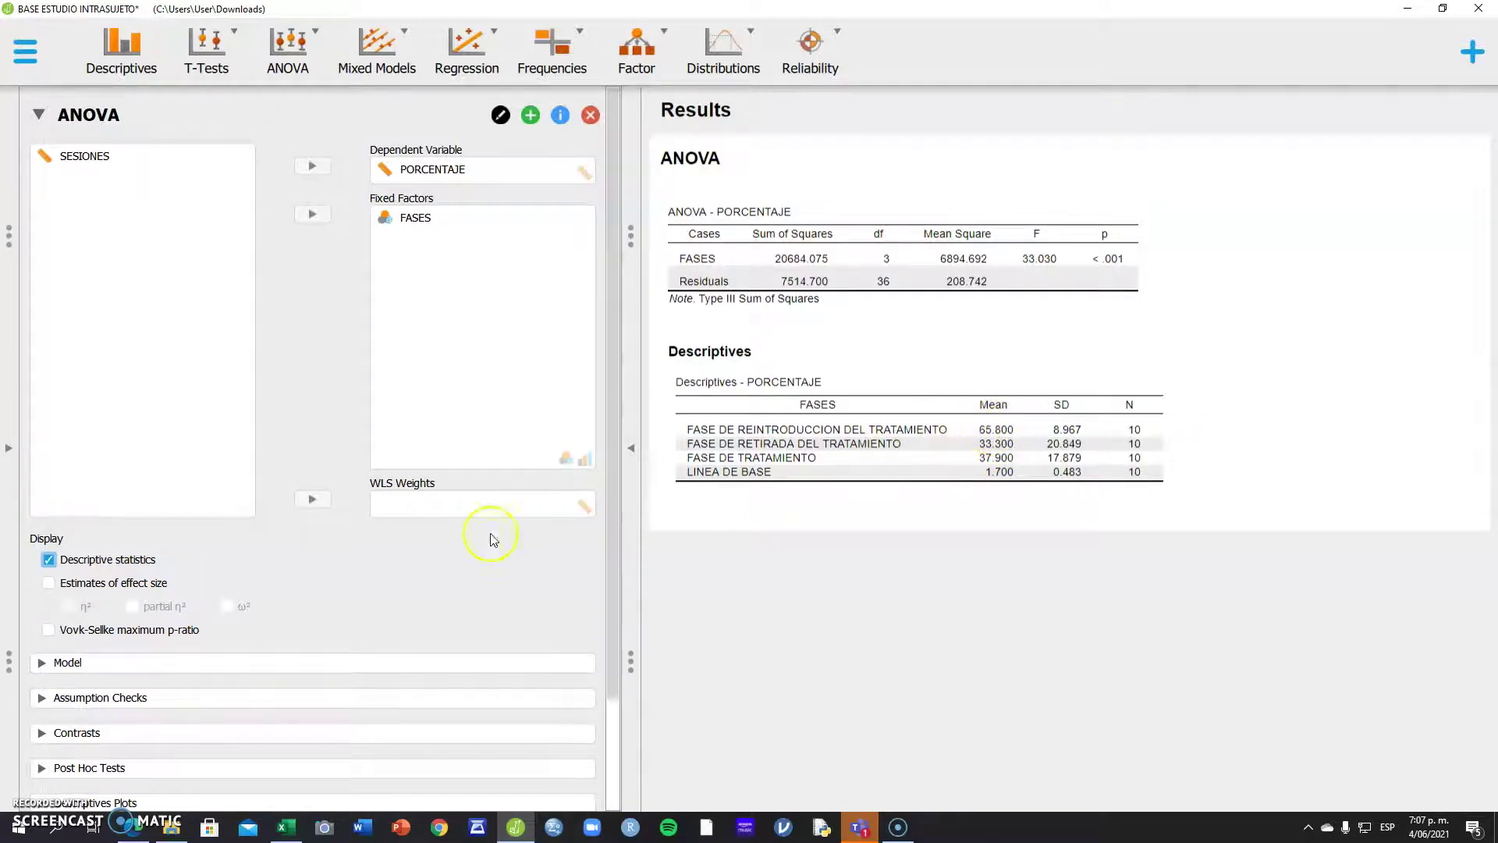
scroll(210, 665, "down", 3)
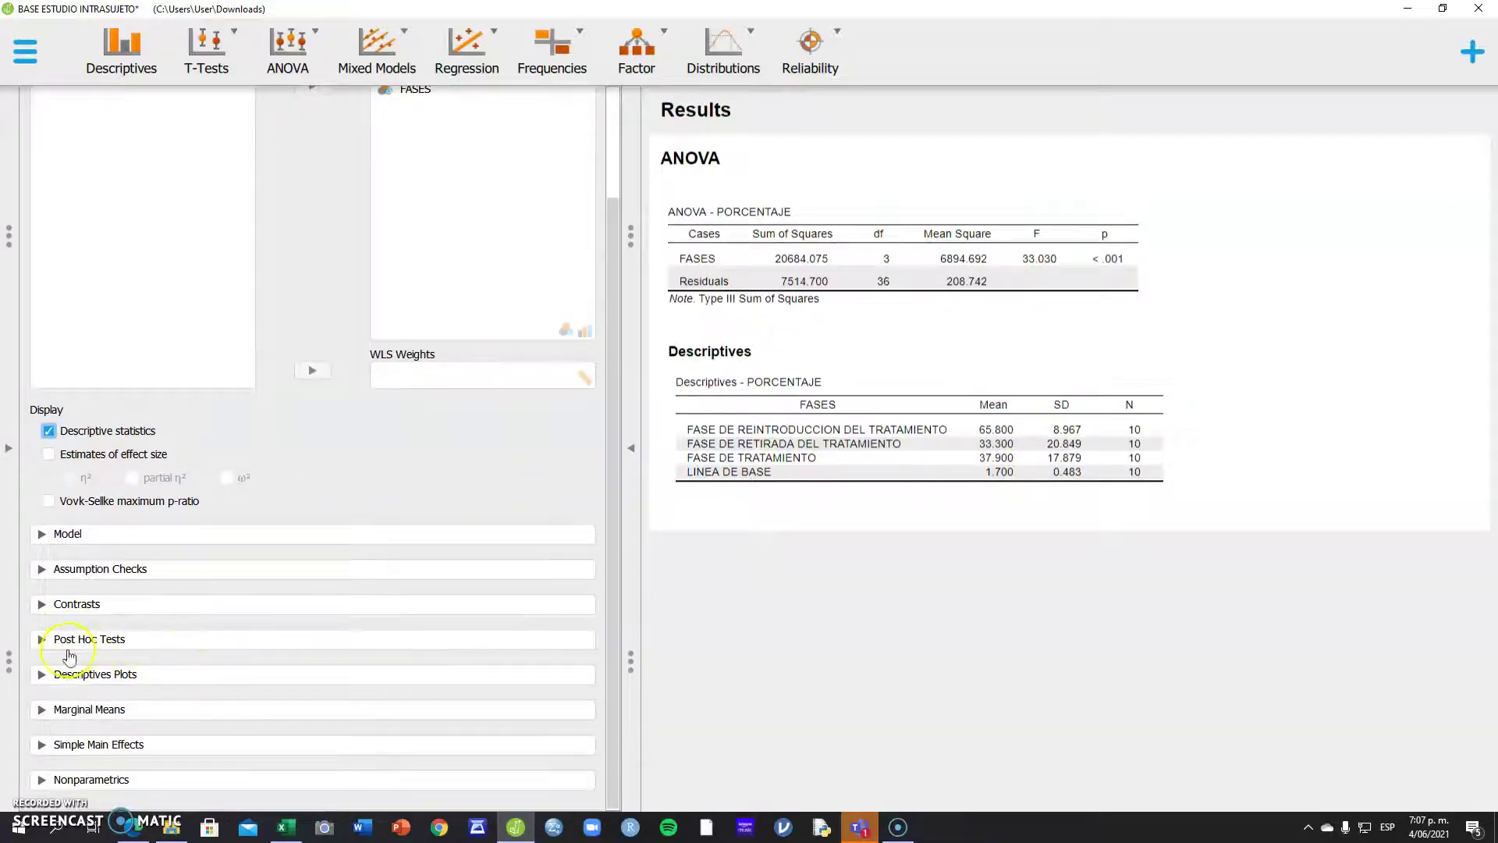
left_click(90, 639)
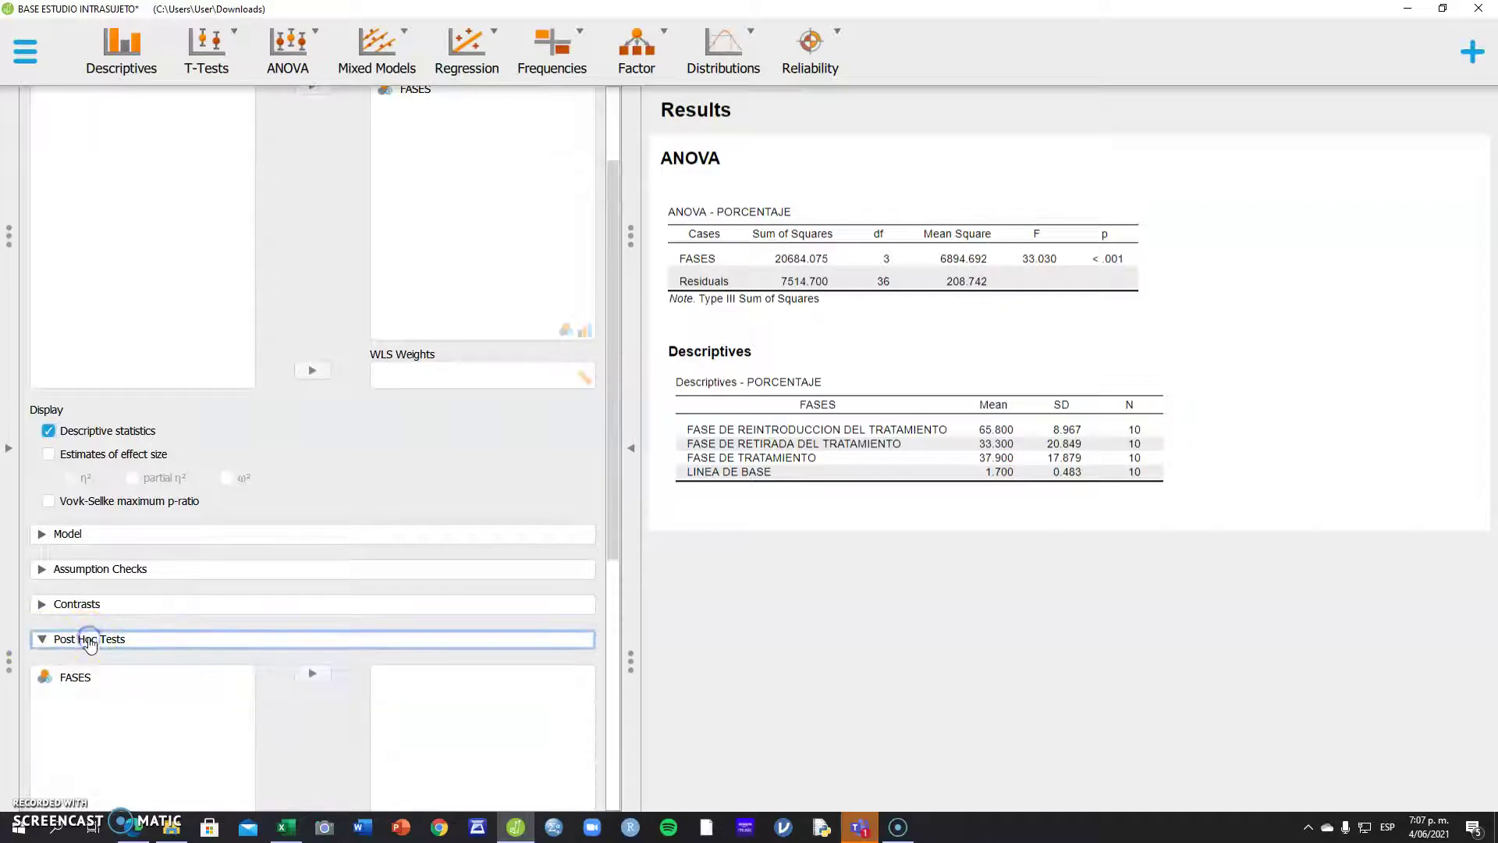
left_click(84, 680)
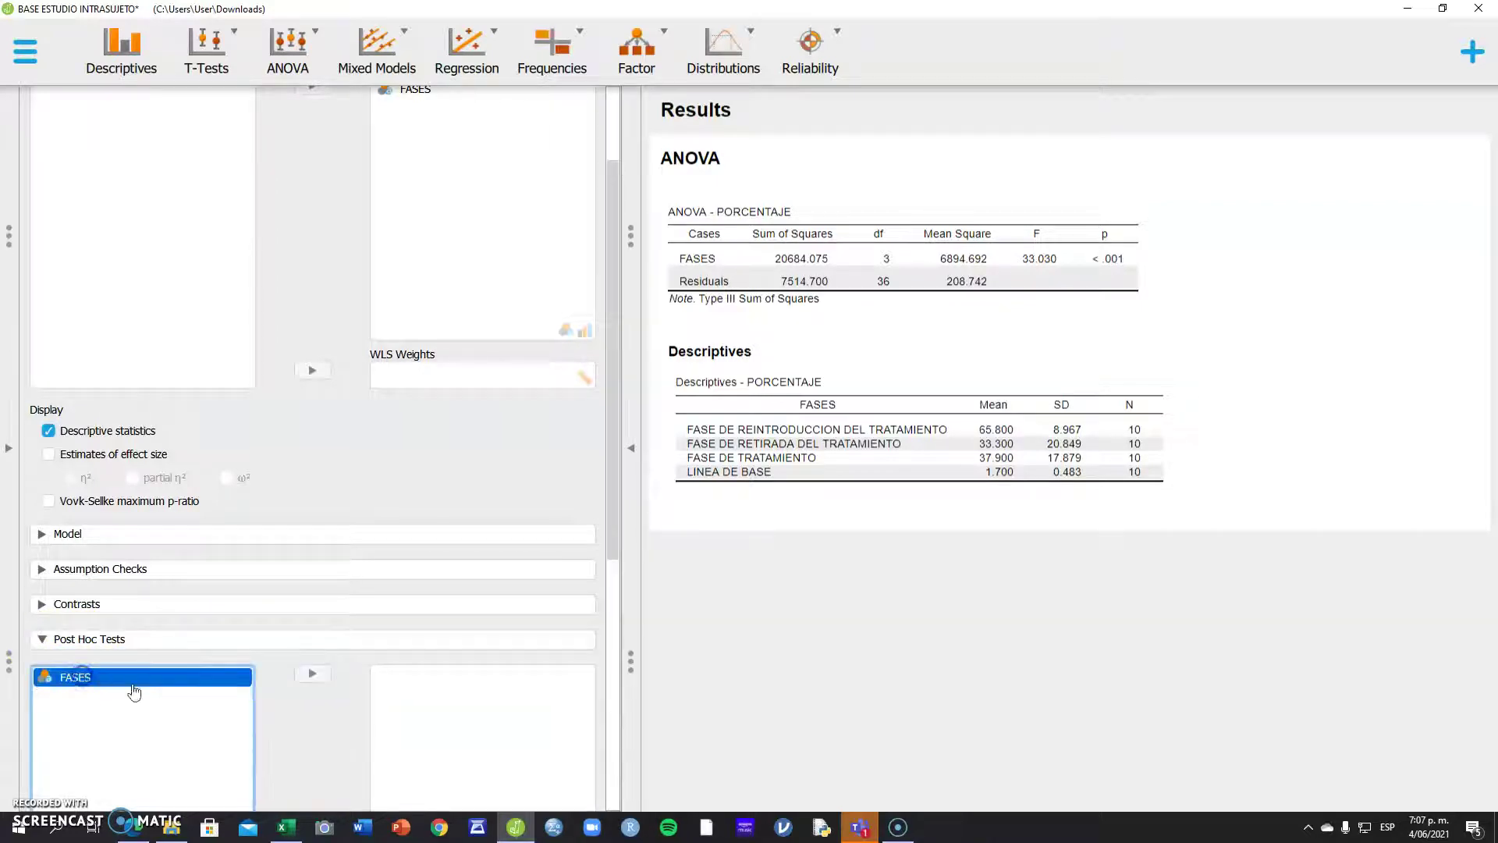
left_click(308, 674)
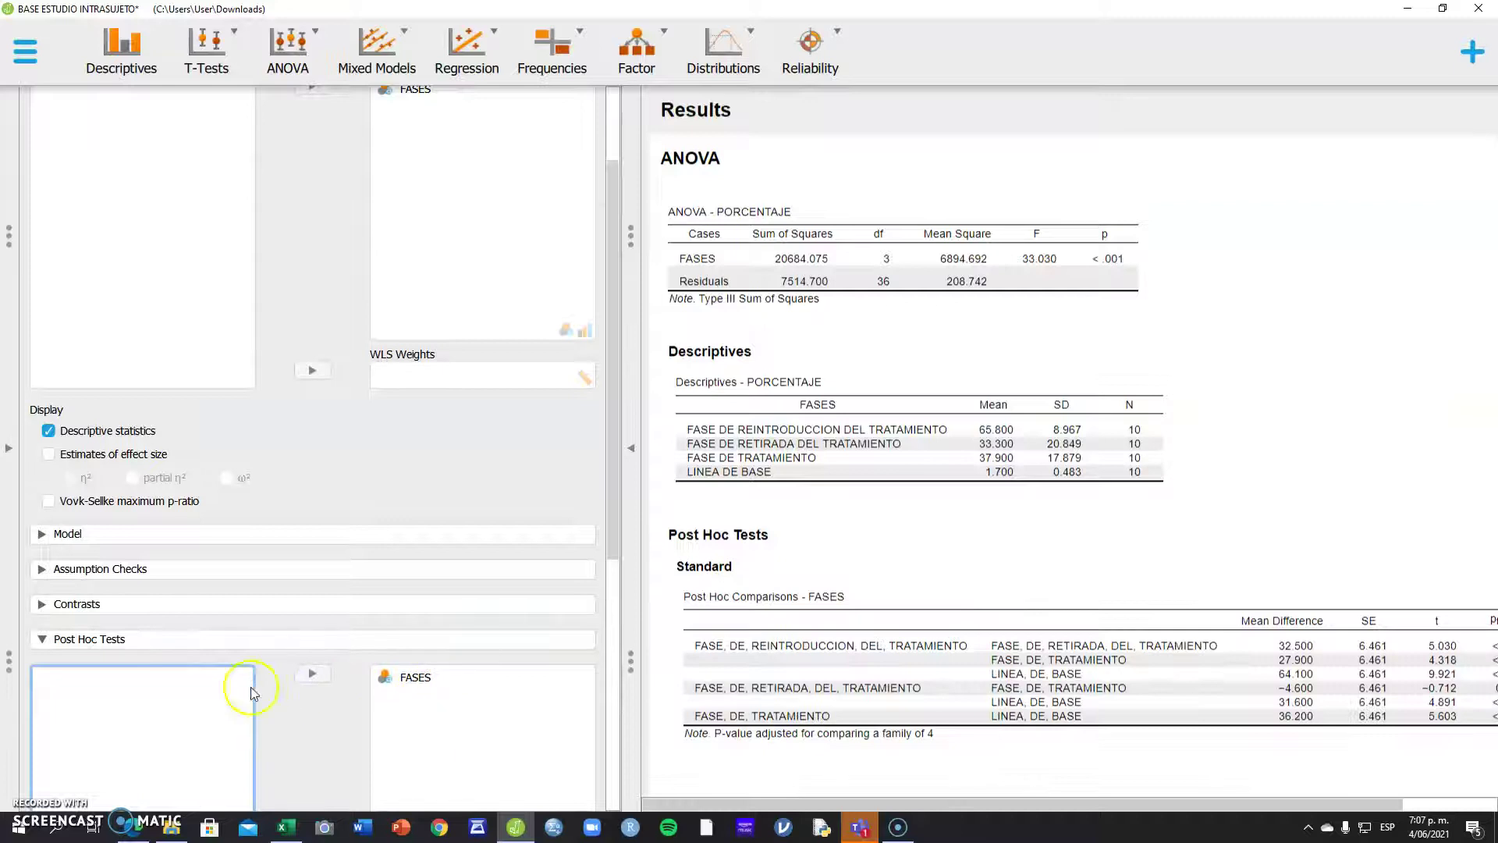
left_click(150, 640)
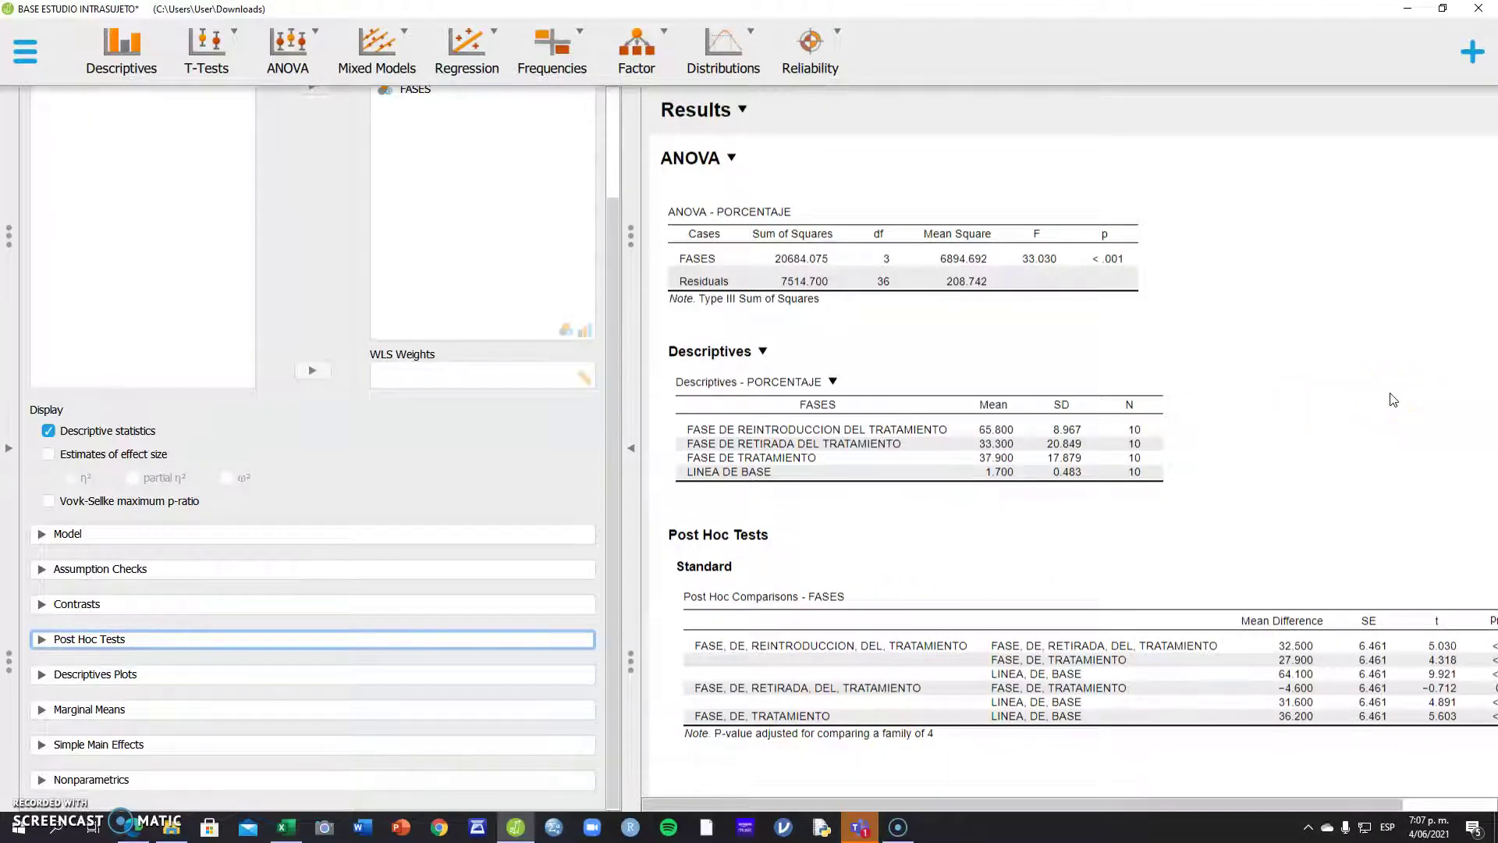
Copy the ANOVA - PORCENTAJE table and paste it at T2 beside the chart in the Excel sheet ANALISIS ENTRE FASES.
key("ctrl+minus")
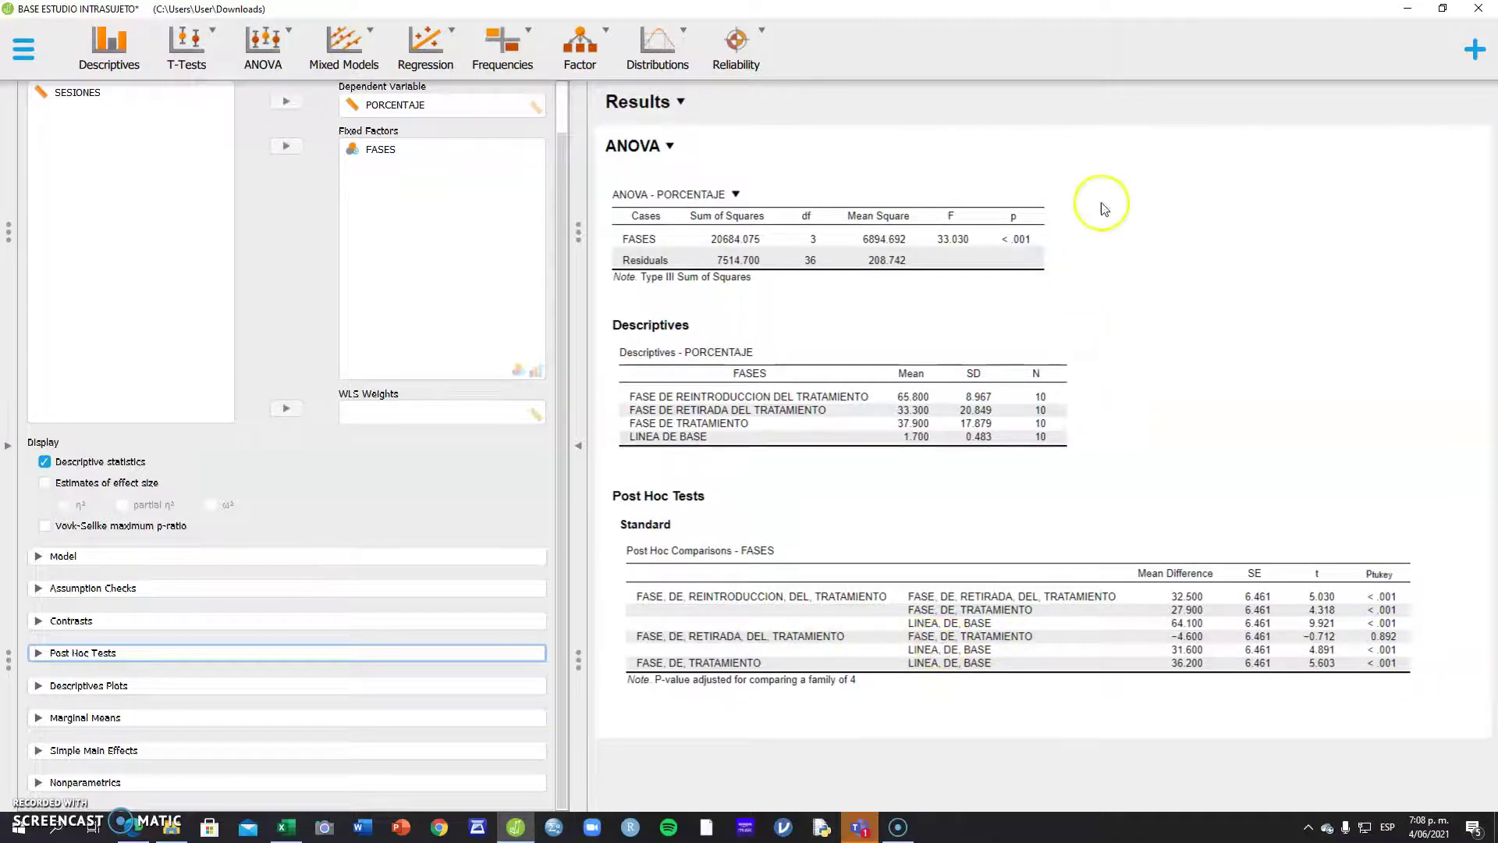
right_click(714, 205)
left_click(795, 220)
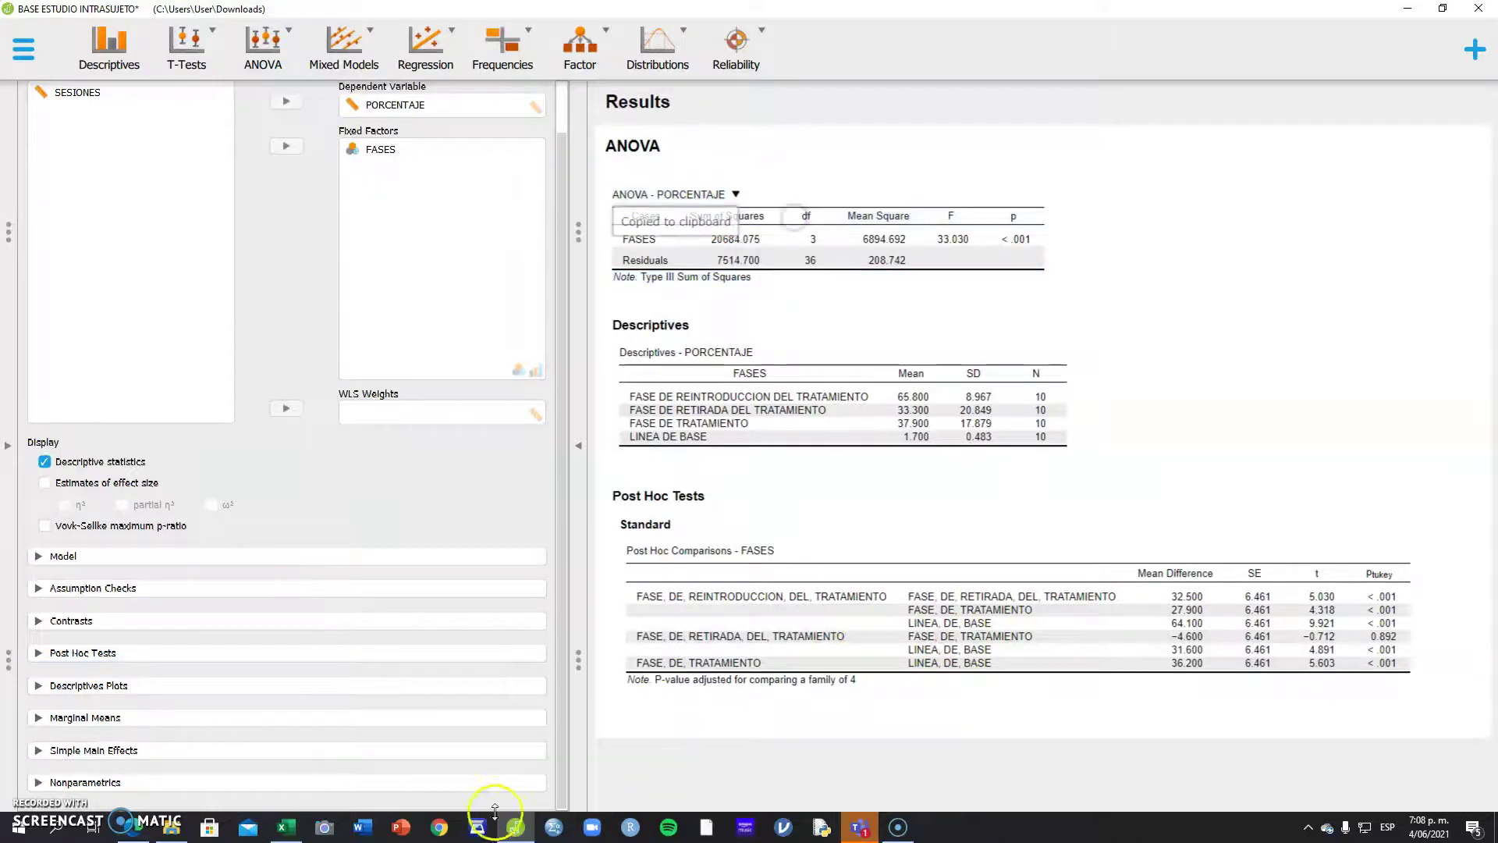
left_click(286, 826)
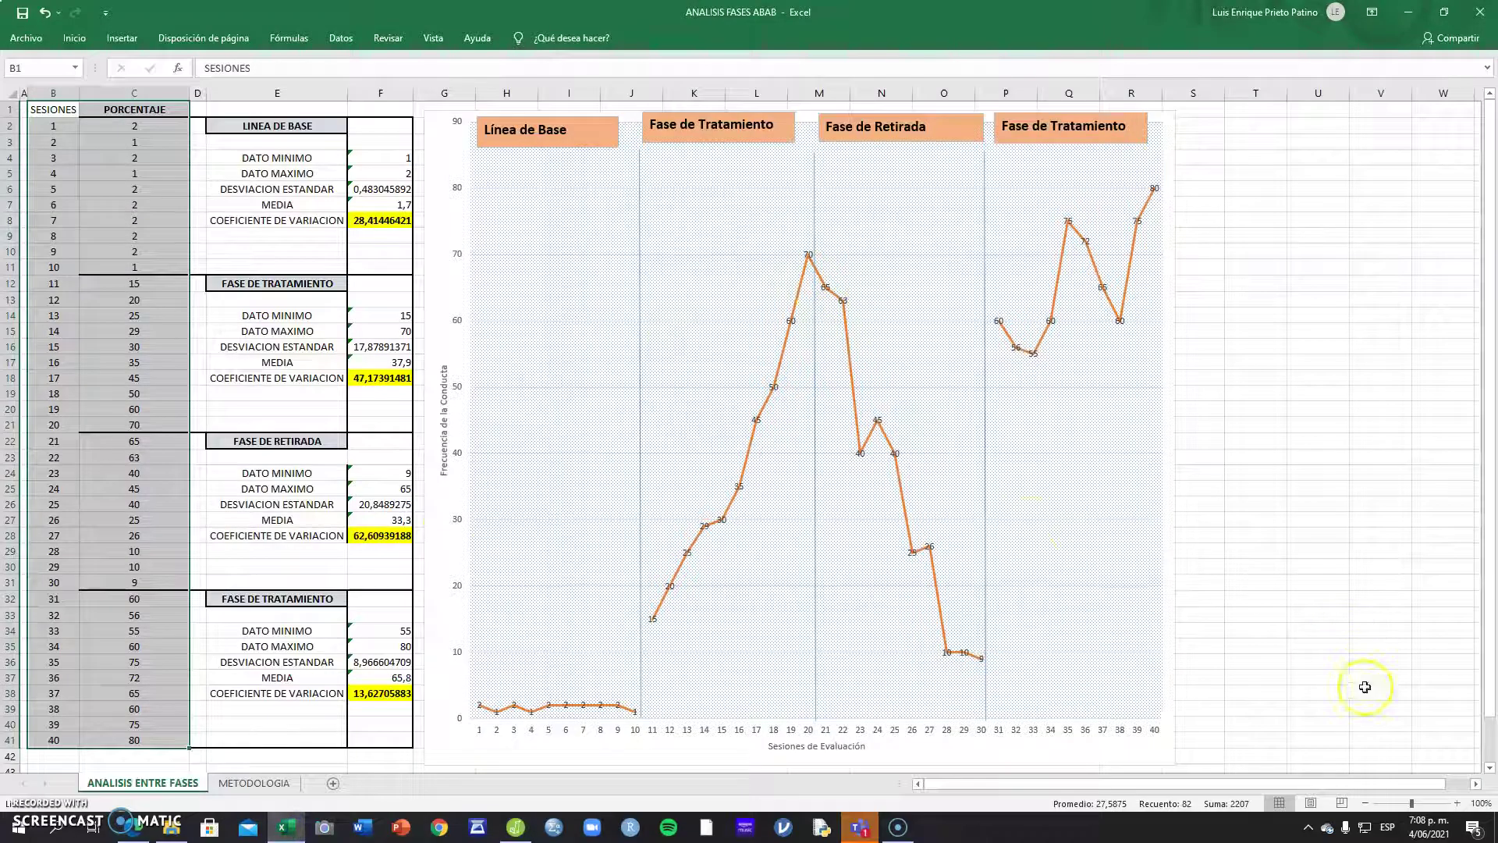
left_click(1474, 784)
left_click(1475, 784)
left_click(1474, 784)
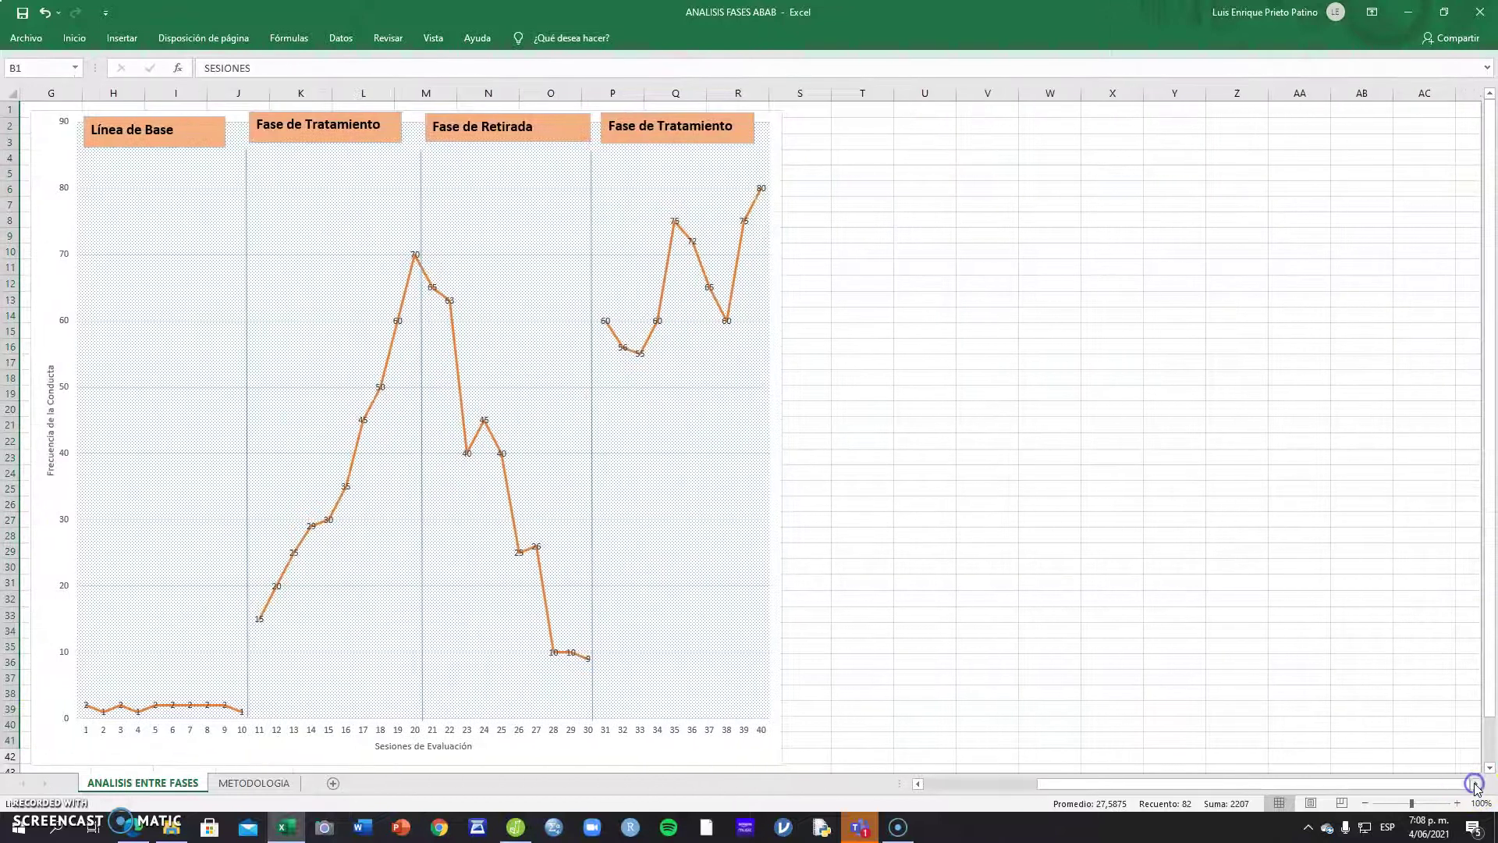
left_click(1475, 784)
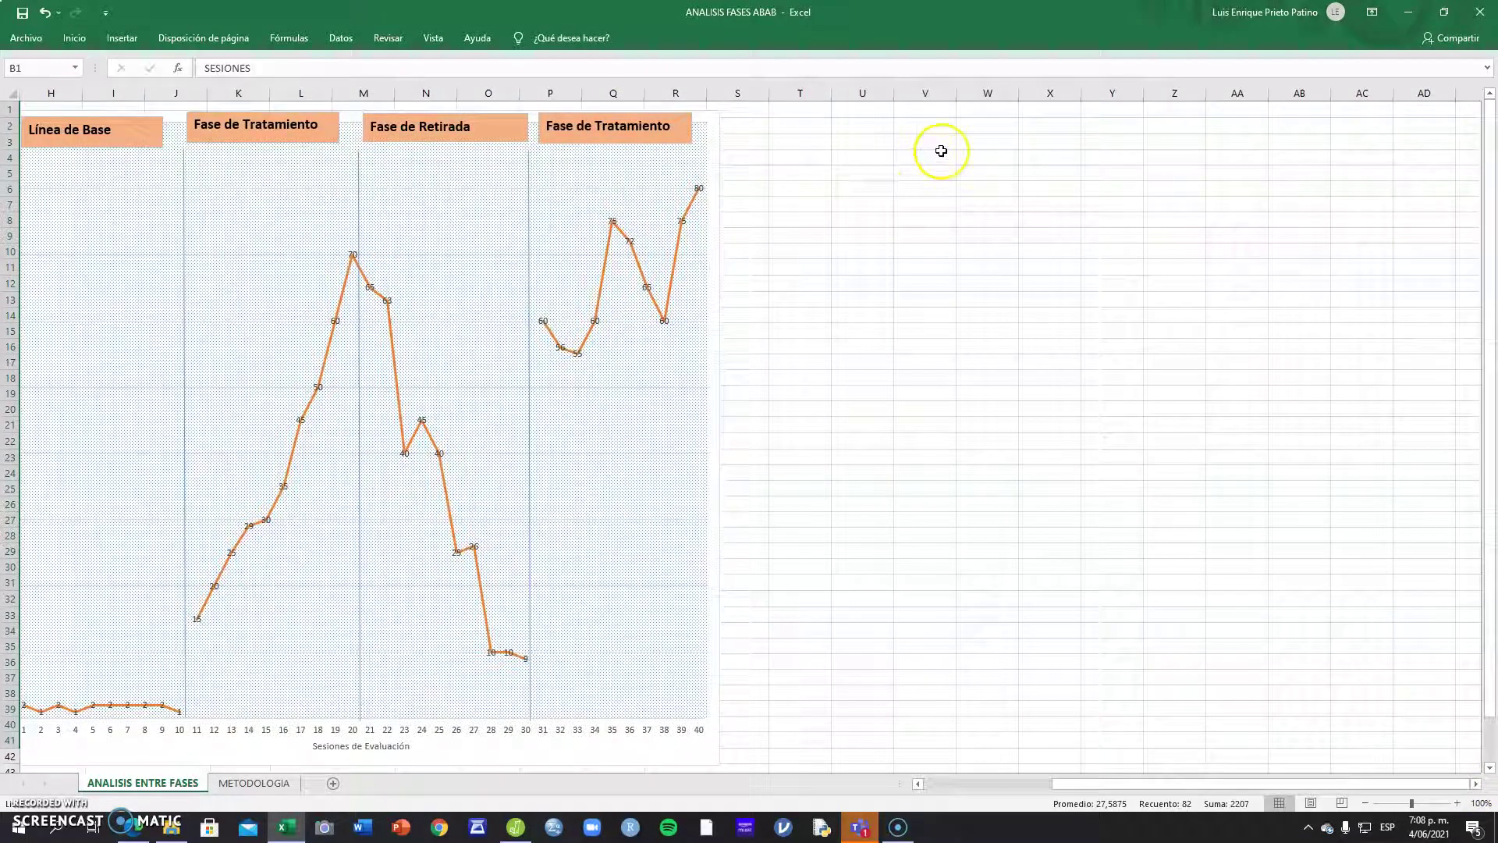
left_click(797, 126)
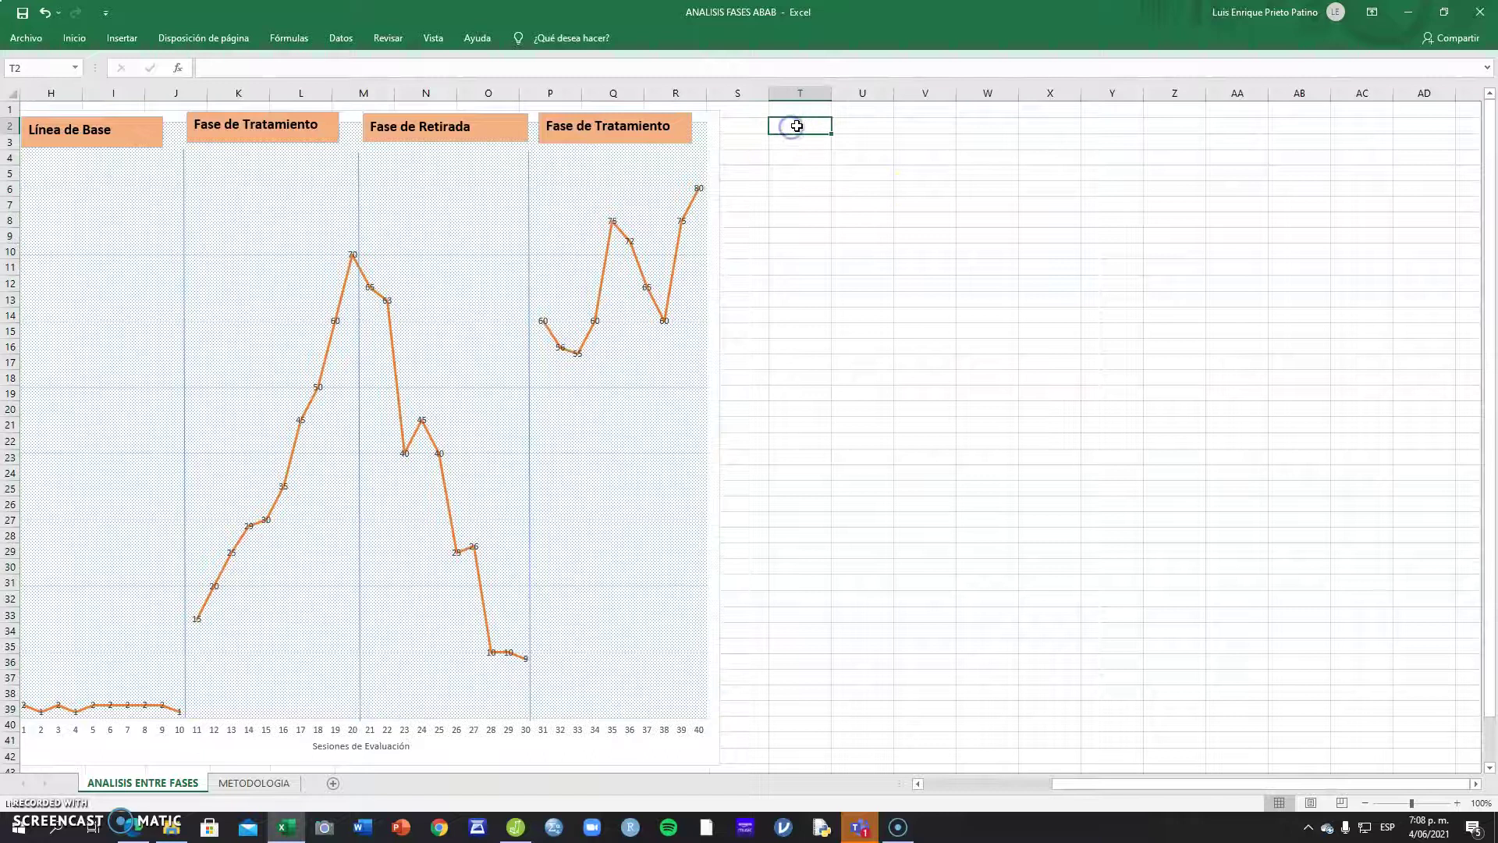
key("ctrl+v")
left_click(987, 268)
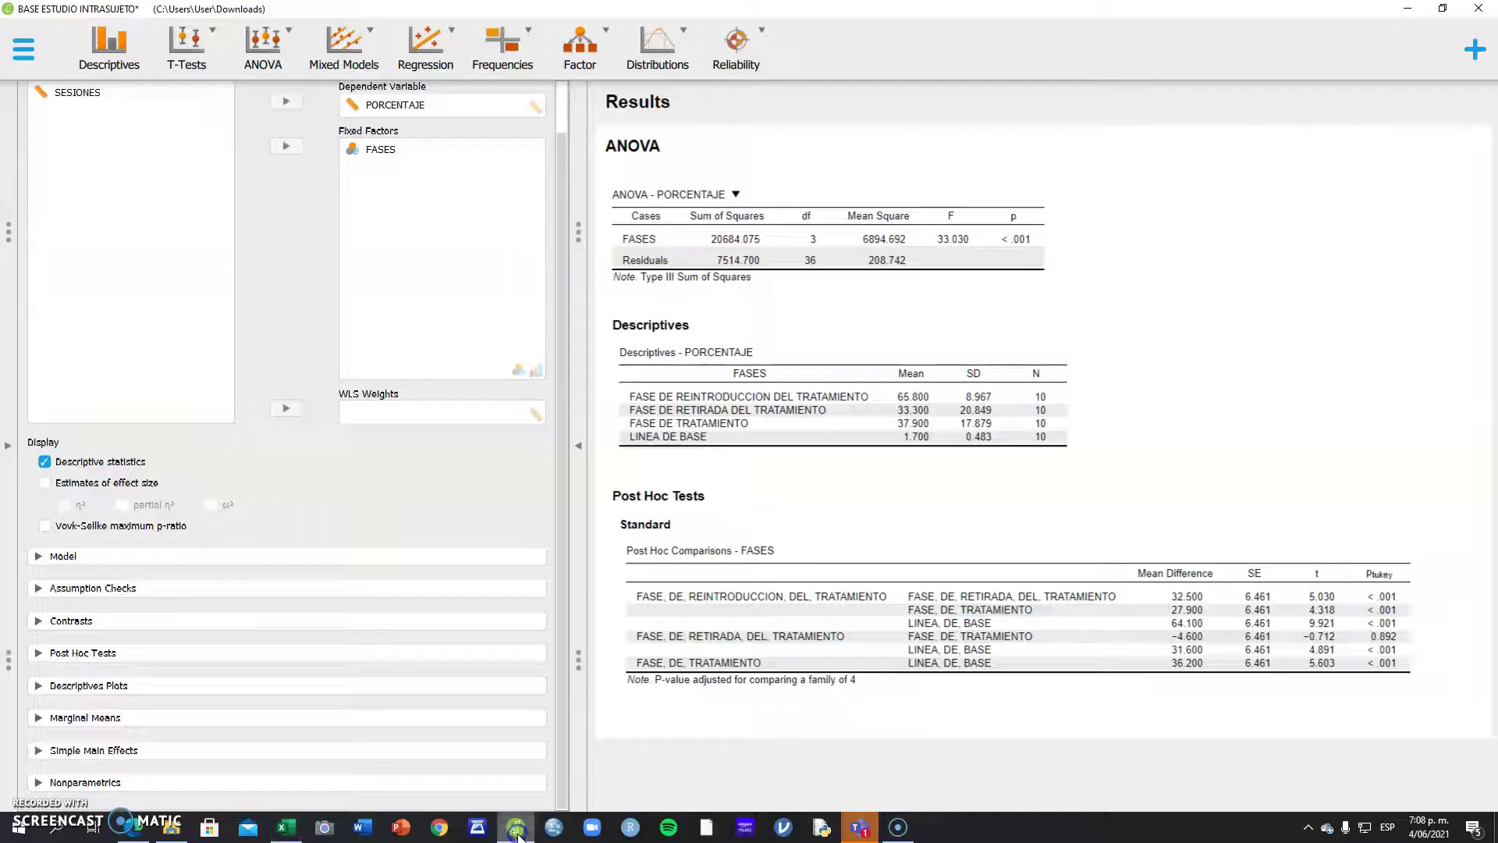
Copy the Descriptives section from the JASP results and paste it at T9 in the Excel sheet, below the ANOVA table.
left_click(515, 827)
left_click(698, 325)
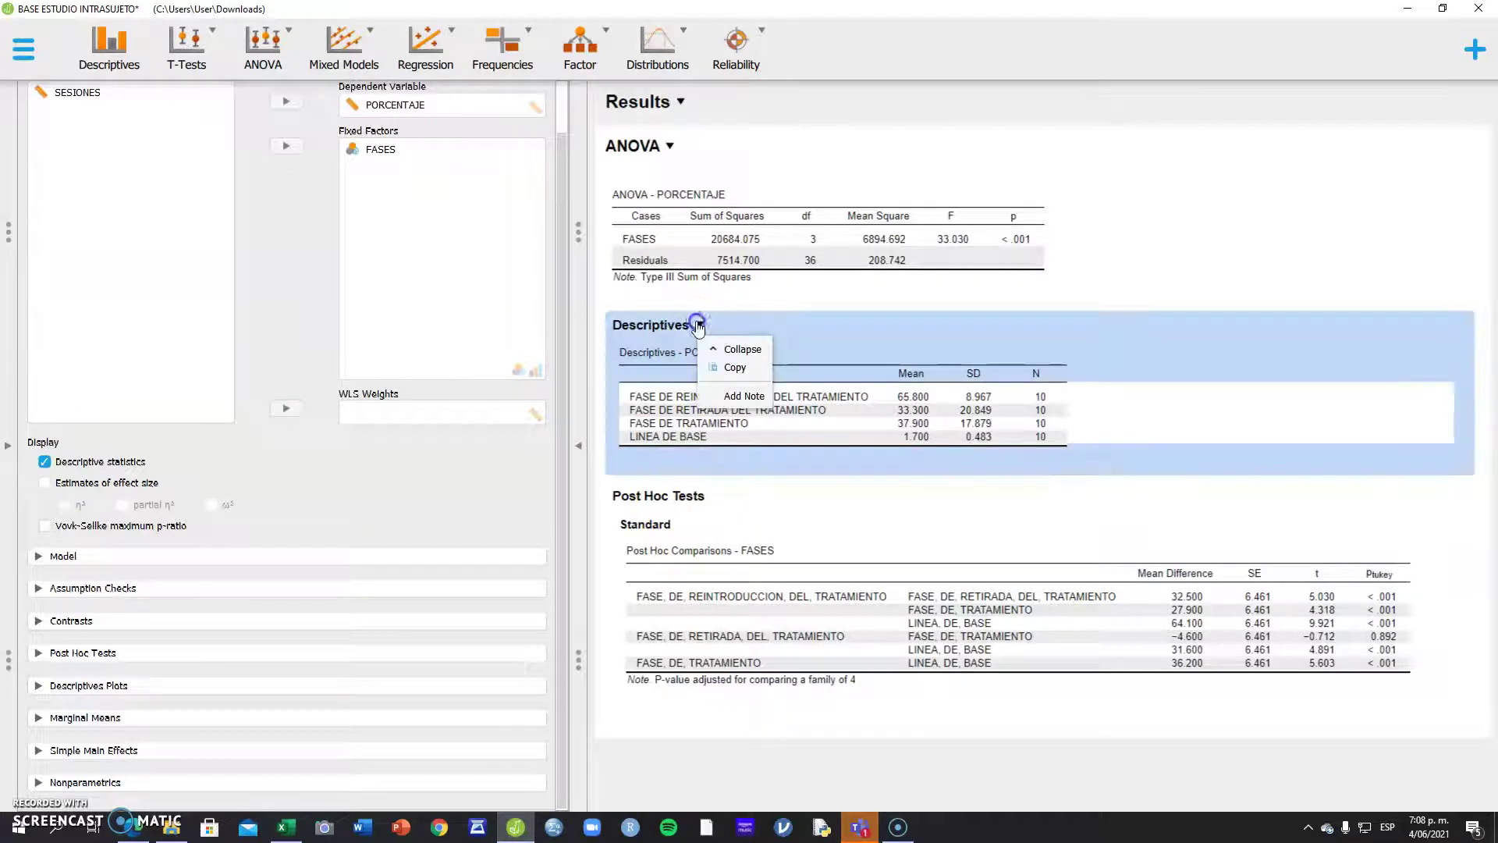
left_click(712, 365)
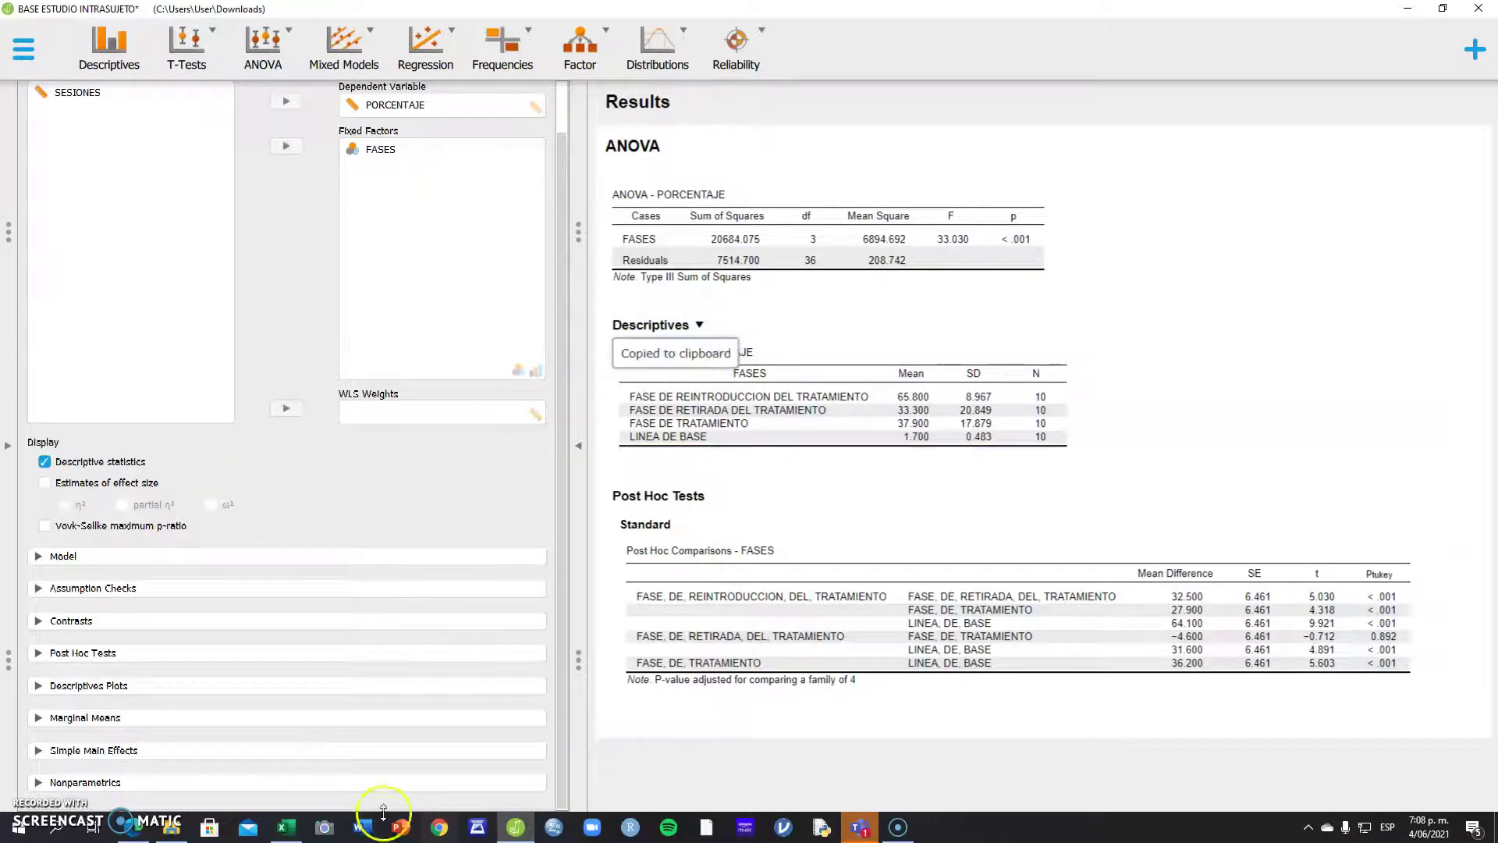
left_click(287, 827)
left_click(814, 238)
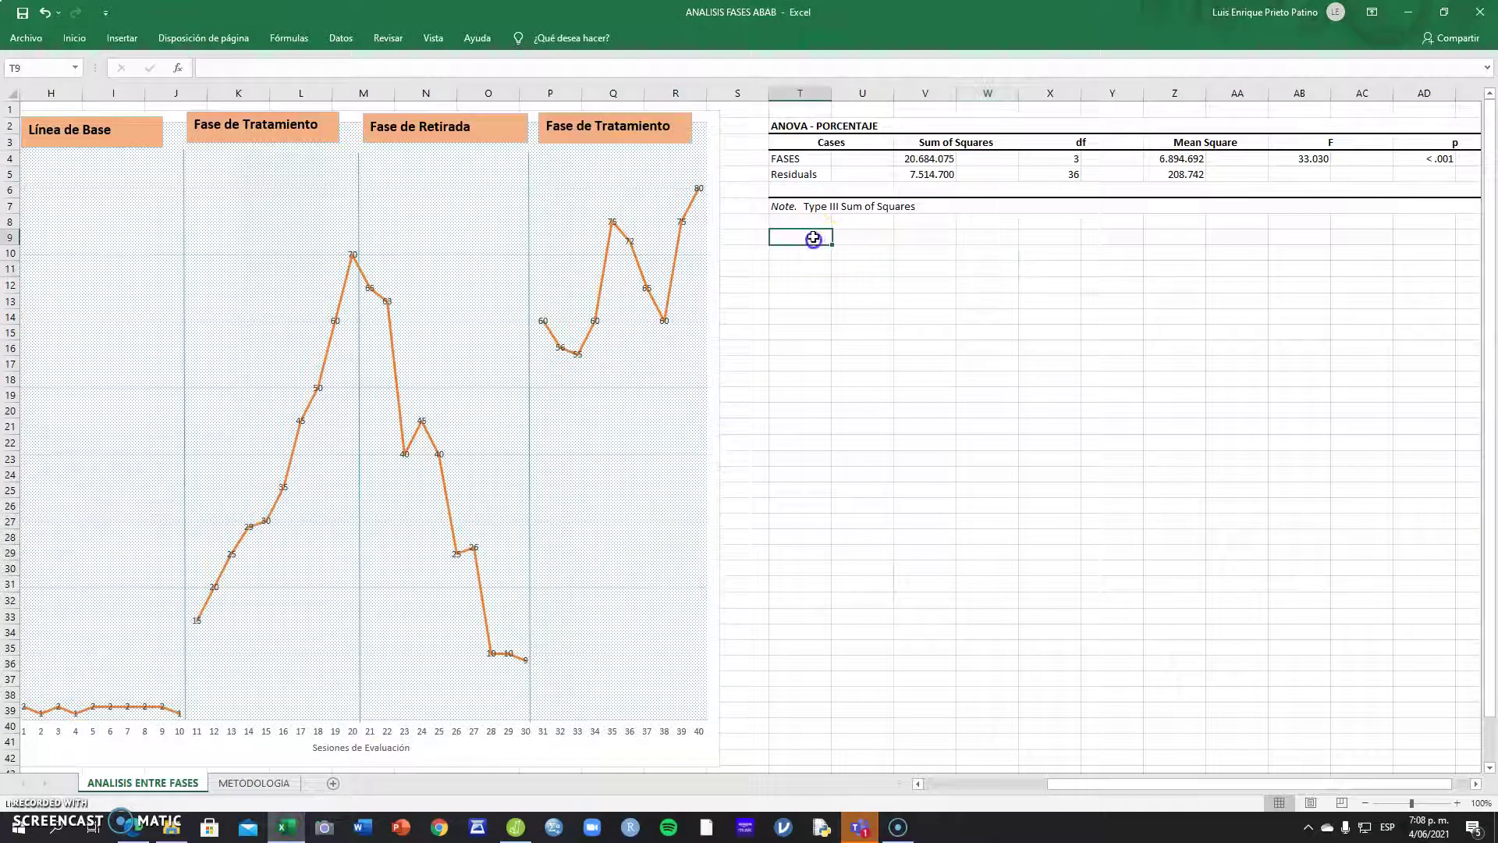
key("ctrl+v")
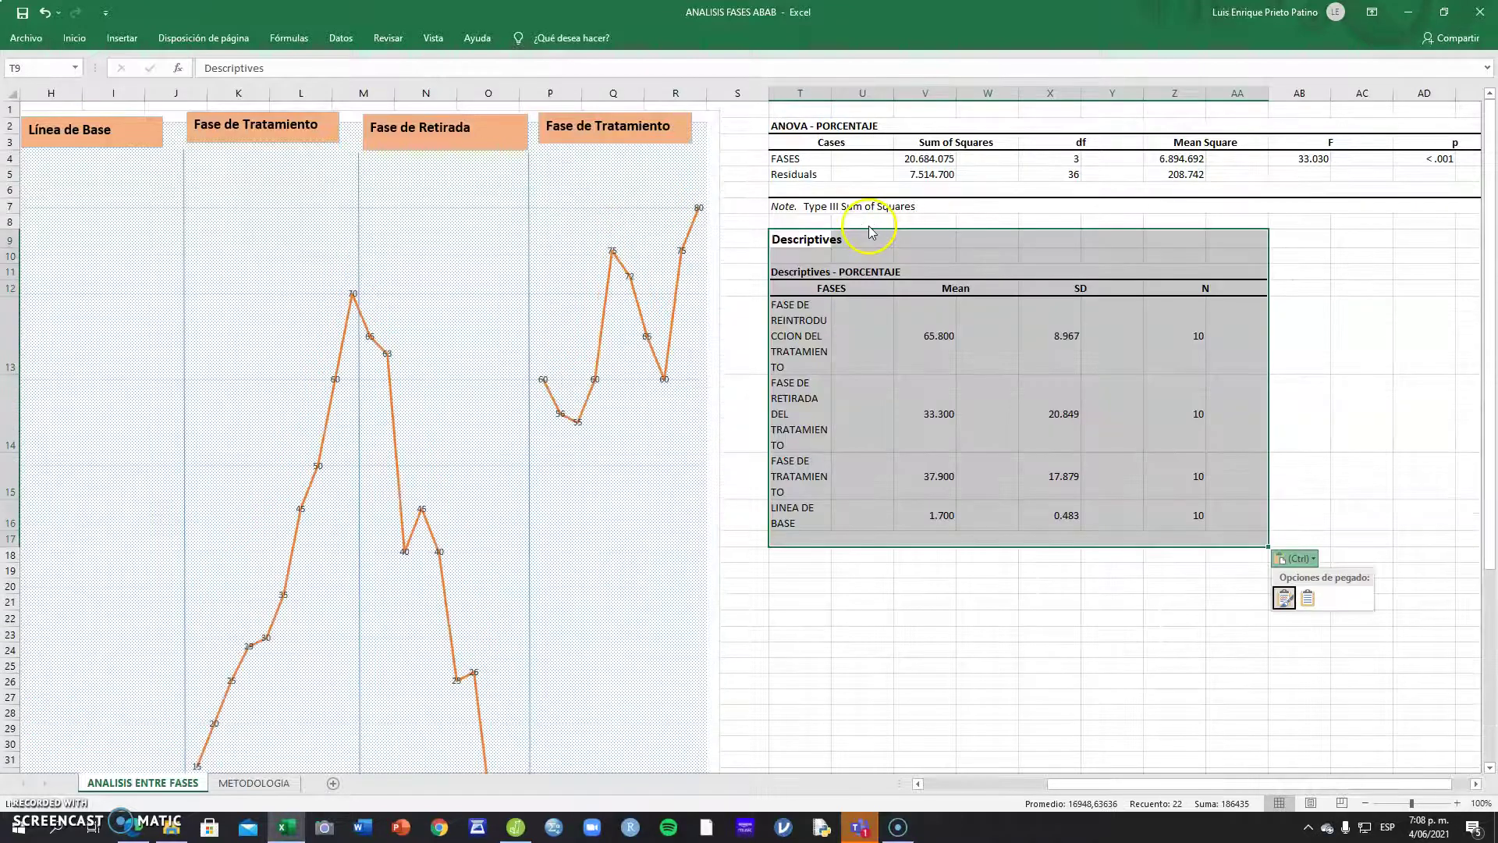
Copy the Post Hoc Tests section from JASP and paste it at T19 in the Excel sheet, below the descriptives table.
left_click(800, 569)
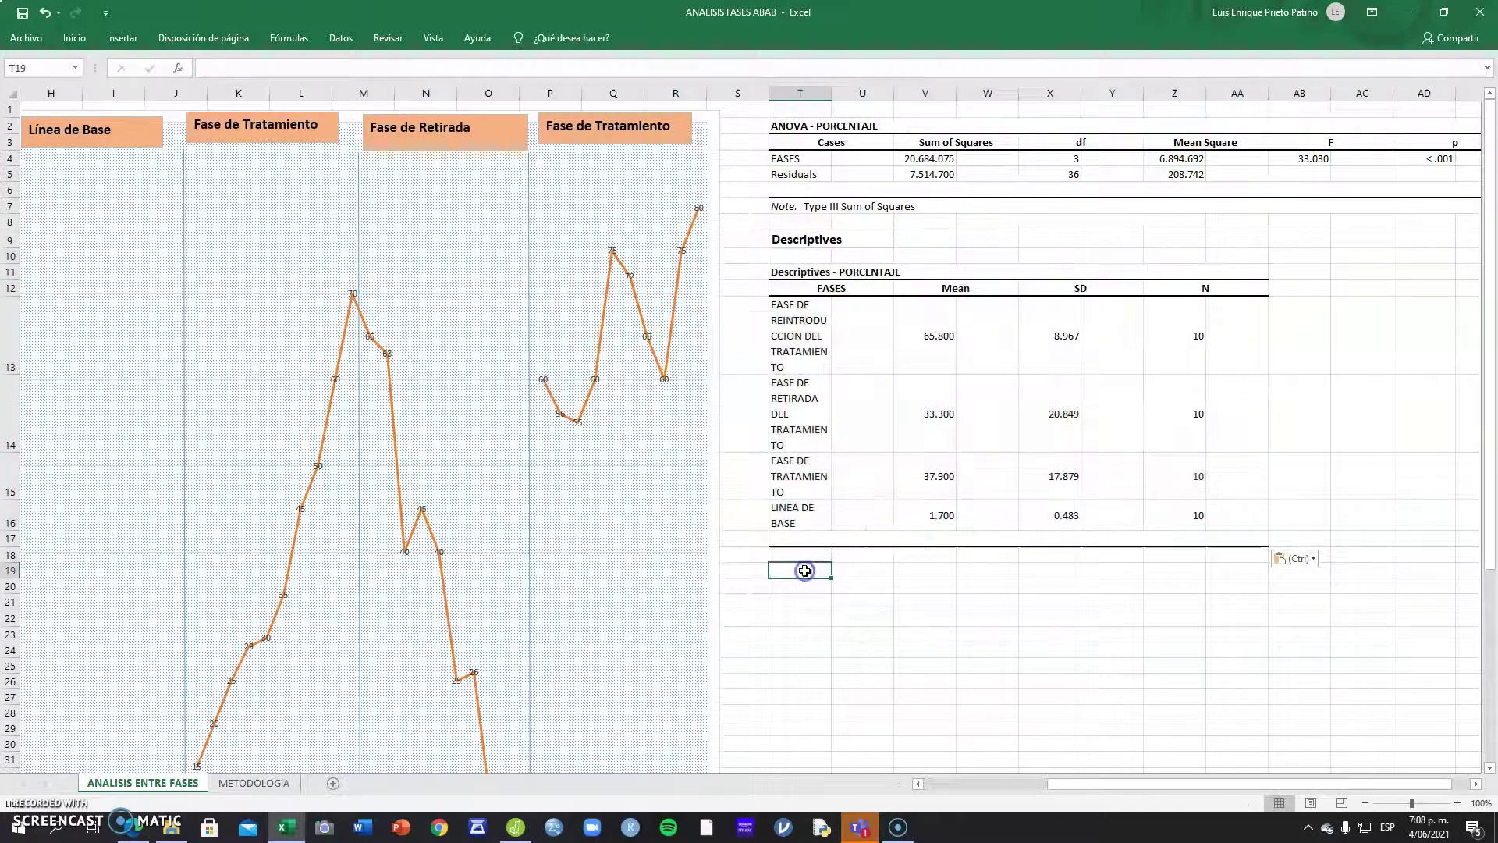
left_click(516, 827)
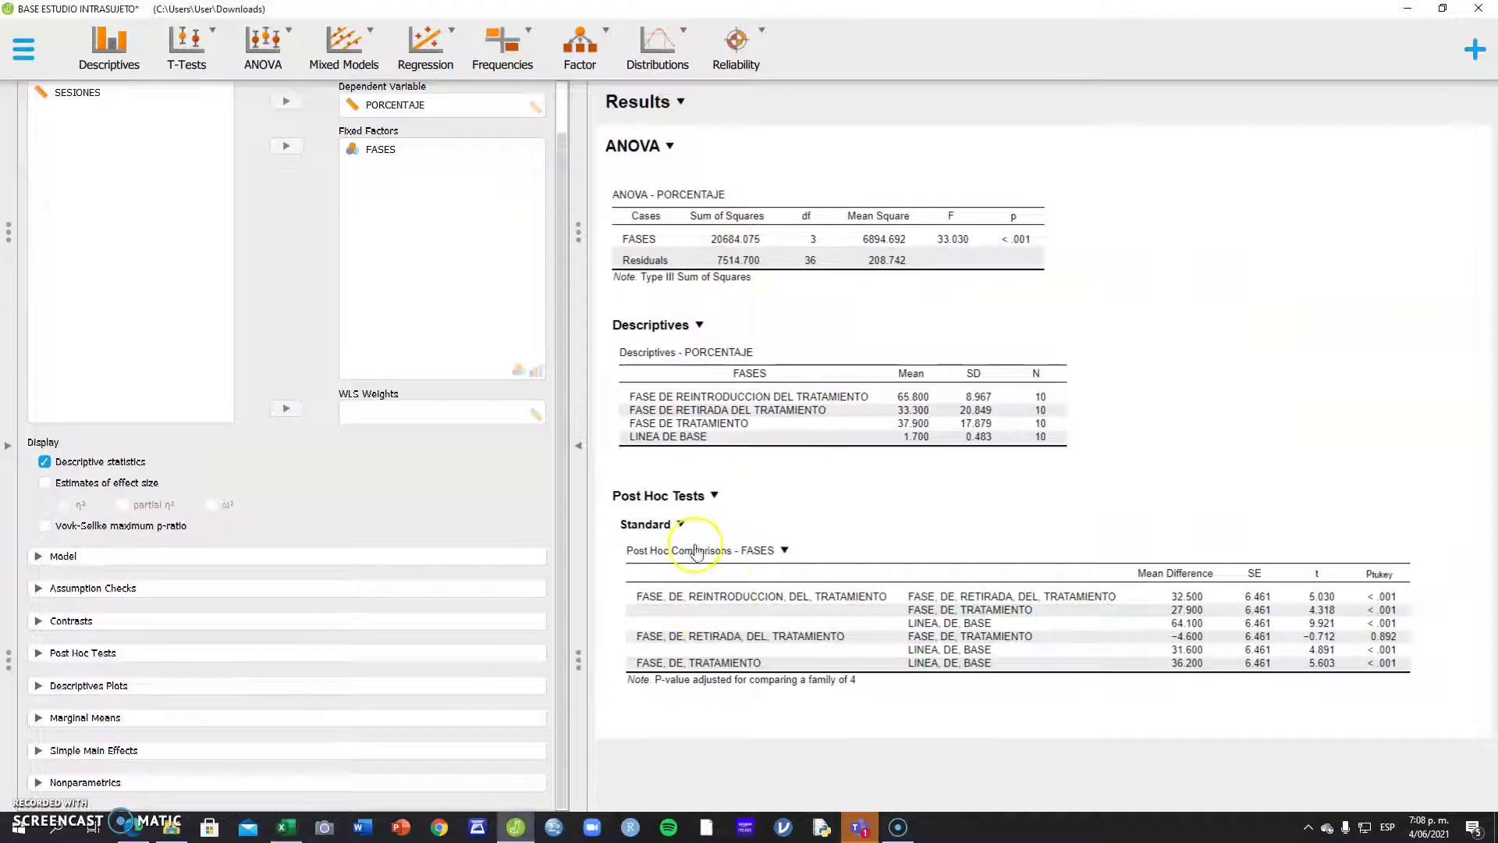
left_click(708, 503)
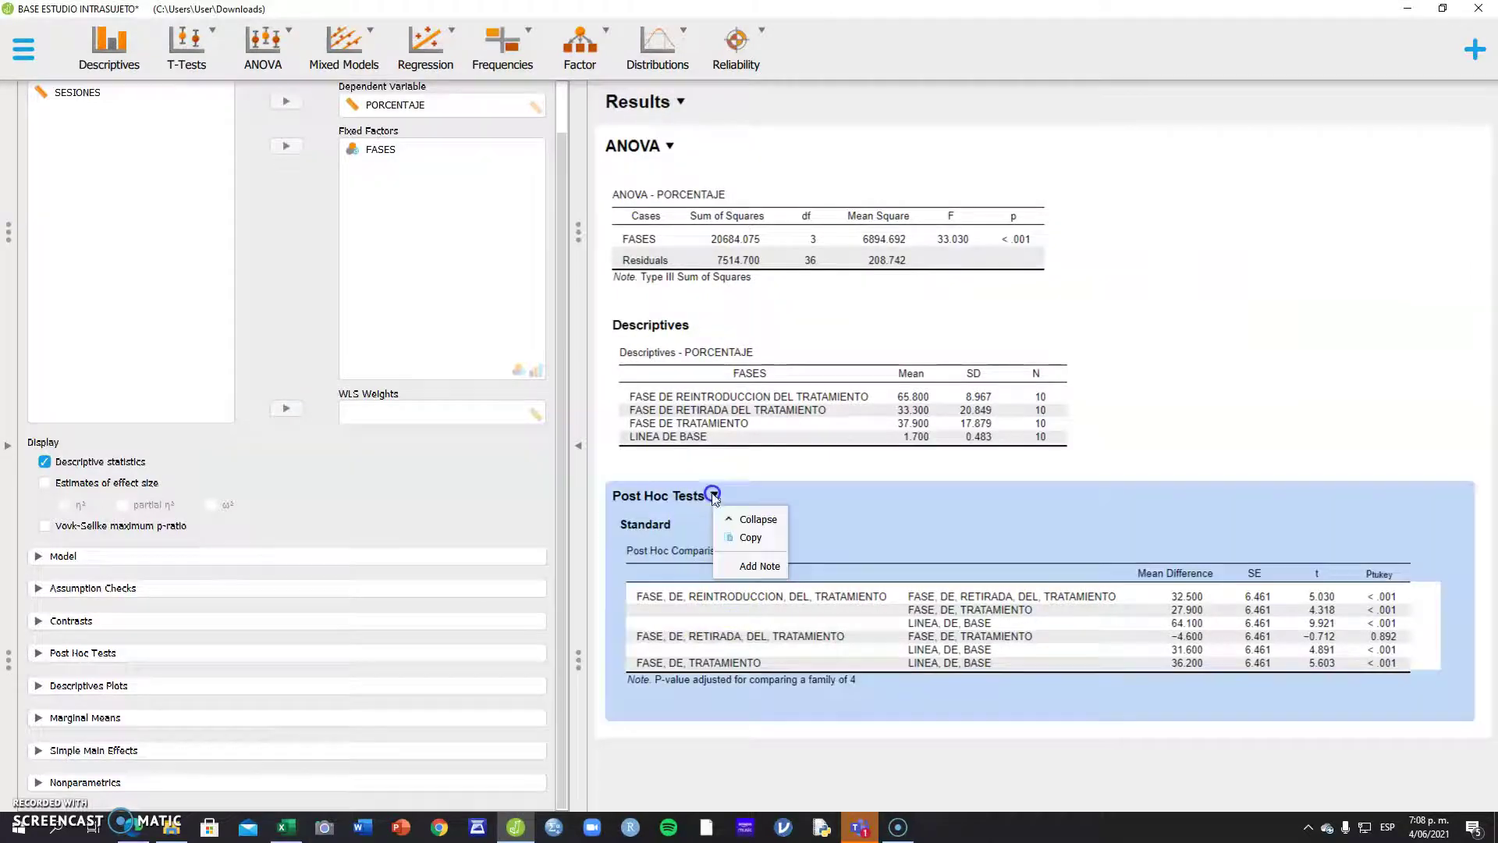
left_click(743, 537)
left_click(286, 827)
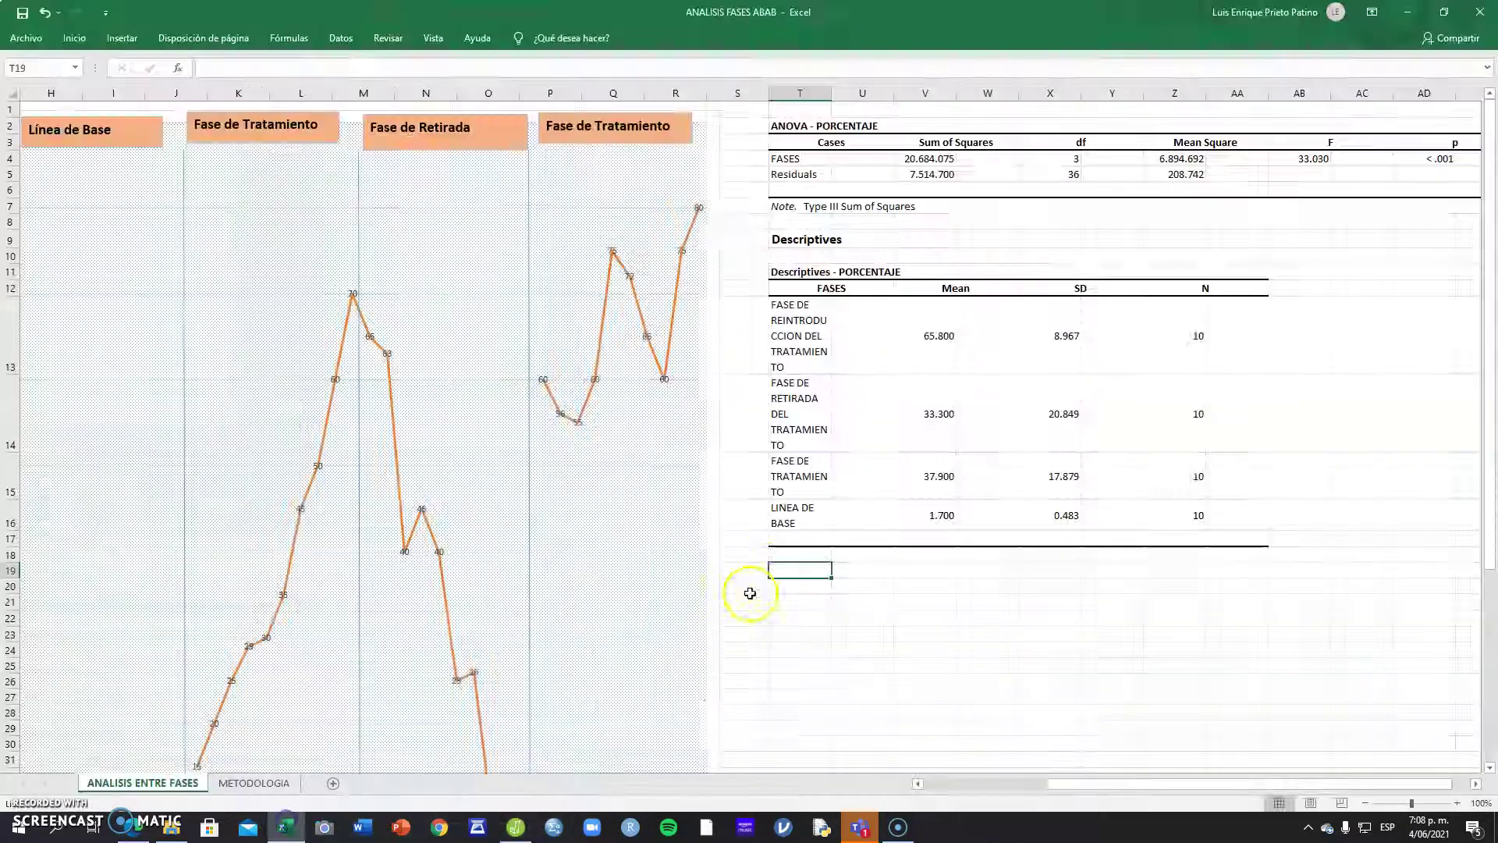
key("ctrl+v")
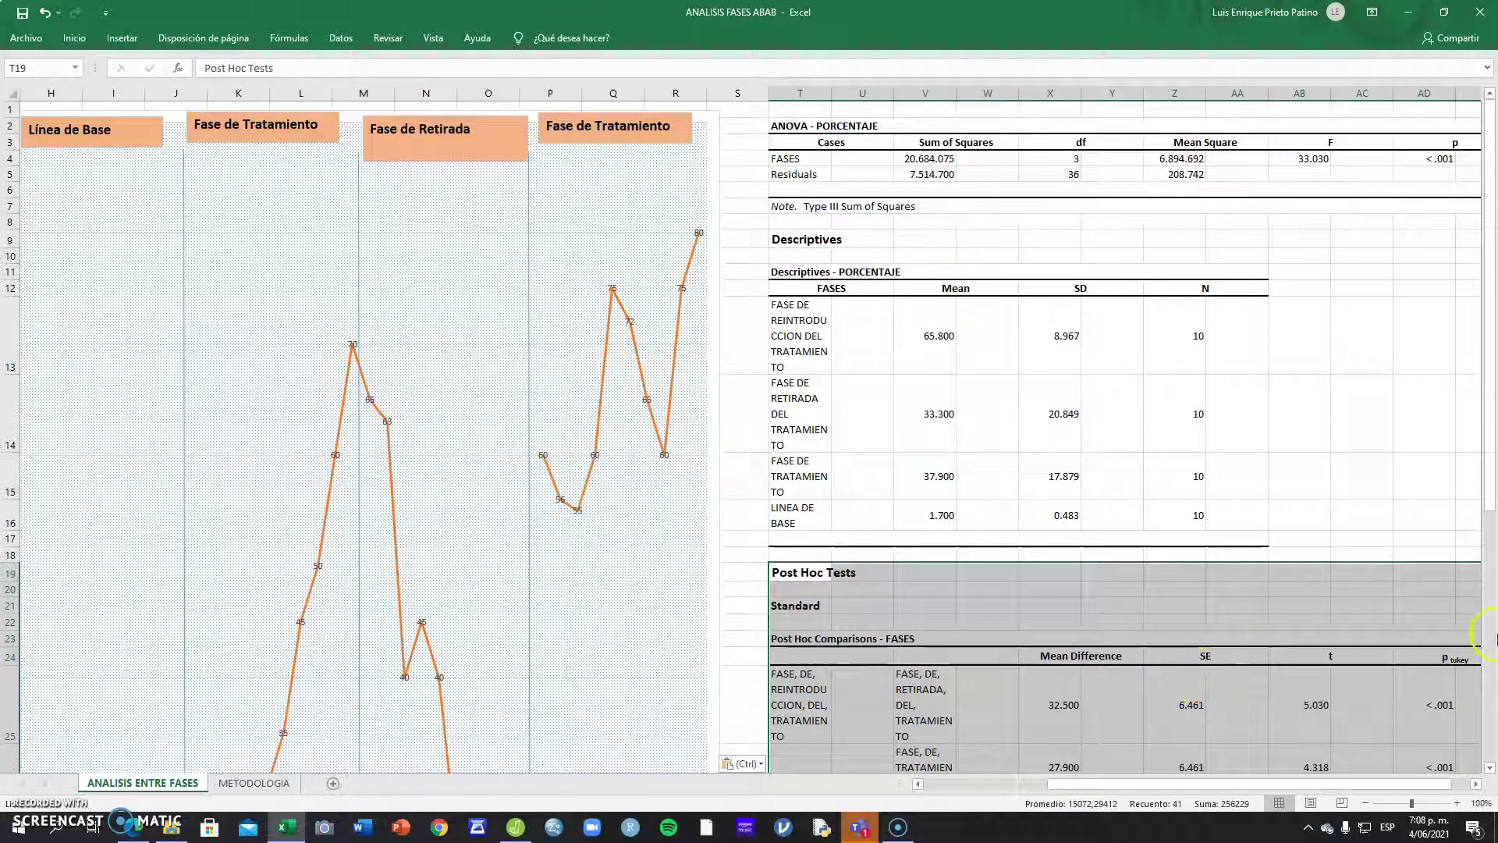
scroll(1123, 554, "down", 1)
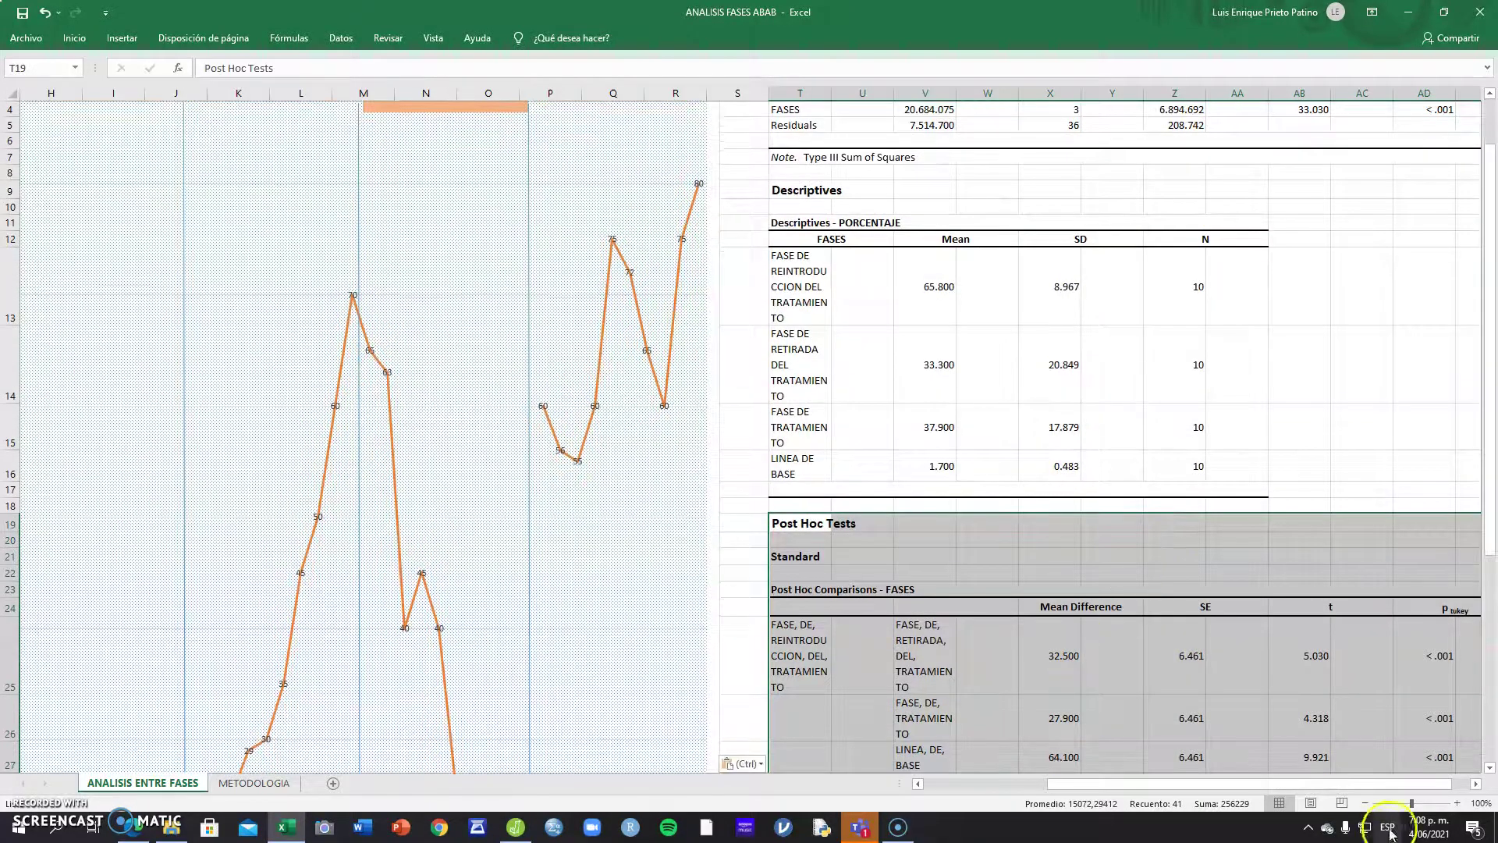
left_click_drag(1411, 803, 1407, 802)
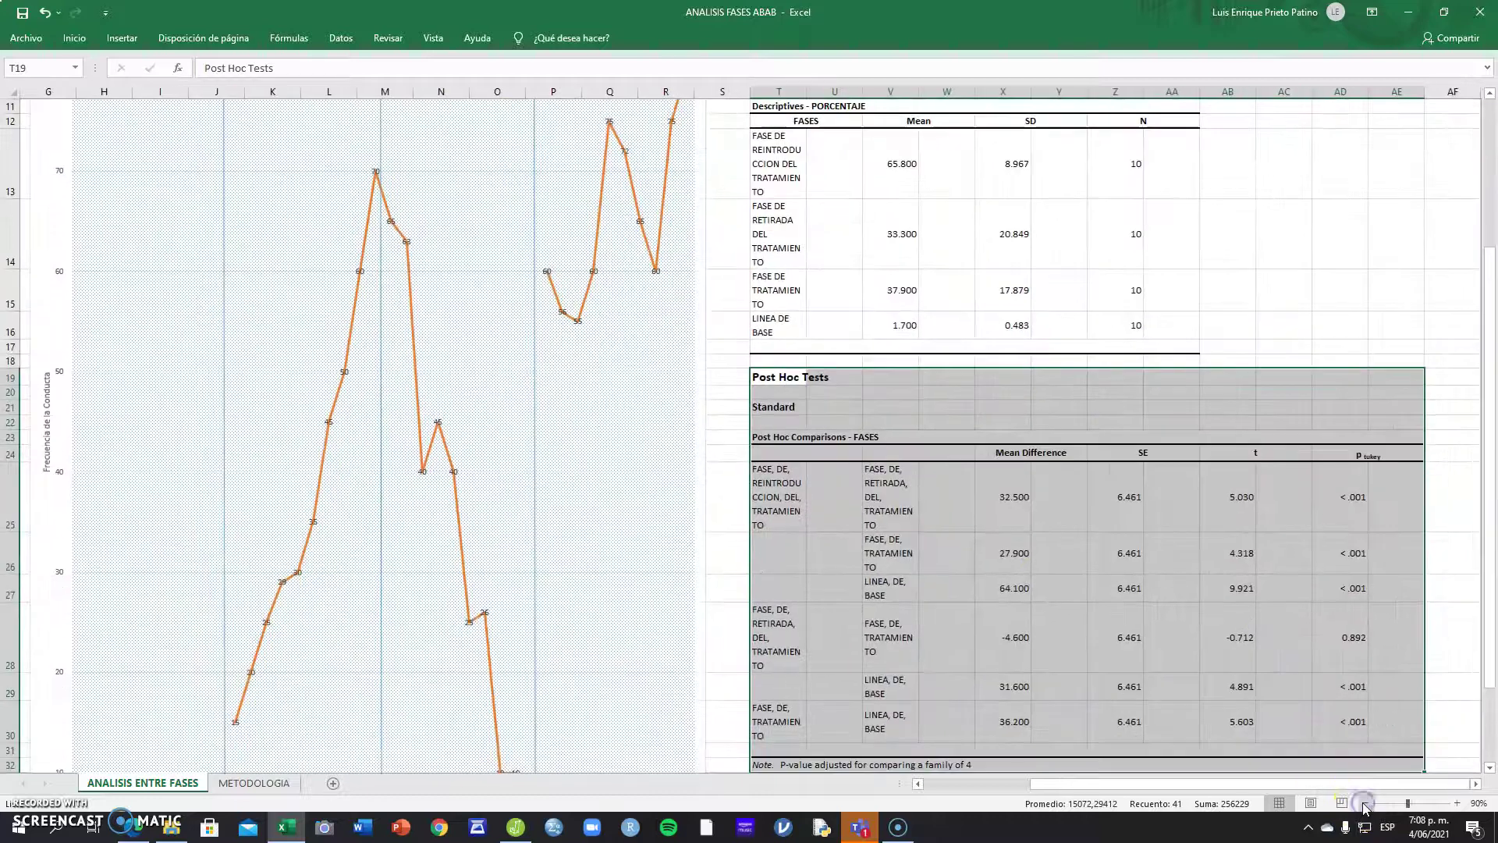
Reduce the sheet zoom to 80% and inspect the phase chart side by side with the pasted ANOVA and descriptives tables.
left_click(1298, 289)
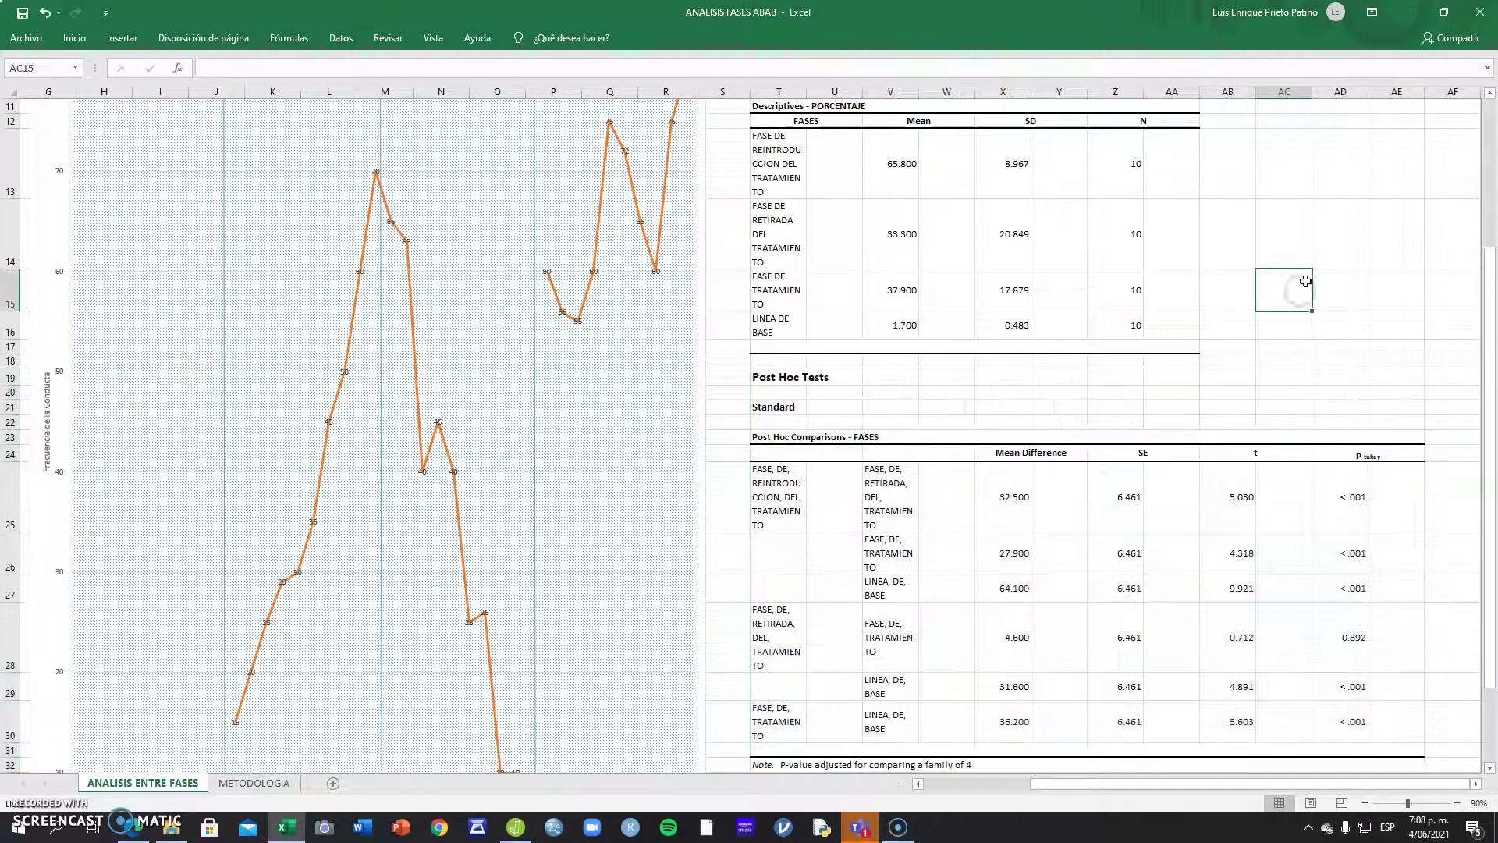
scroll(1306, 280, "up", 3)
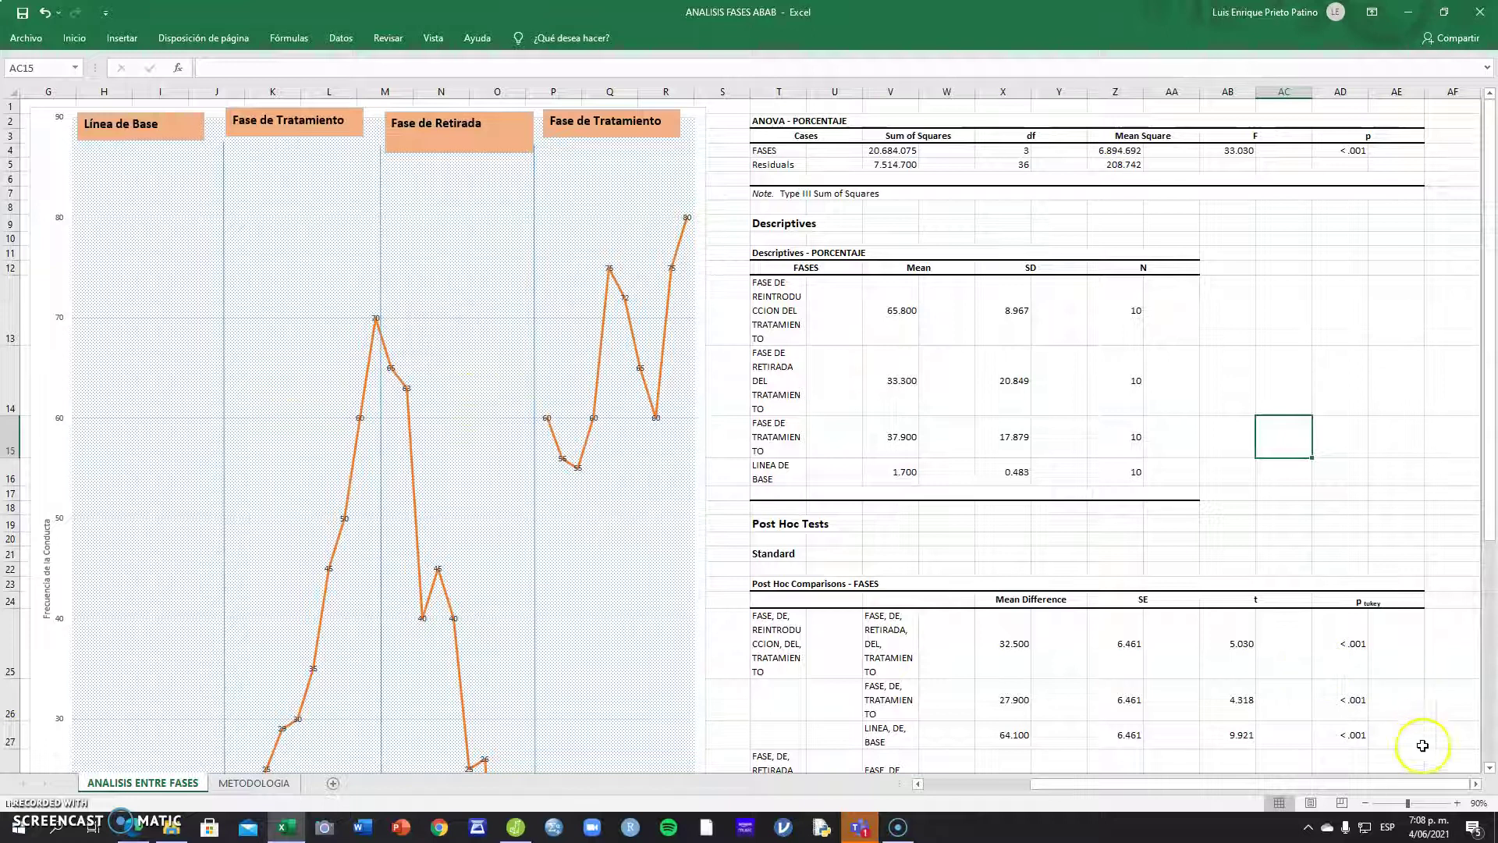
left_click(1365, 803)
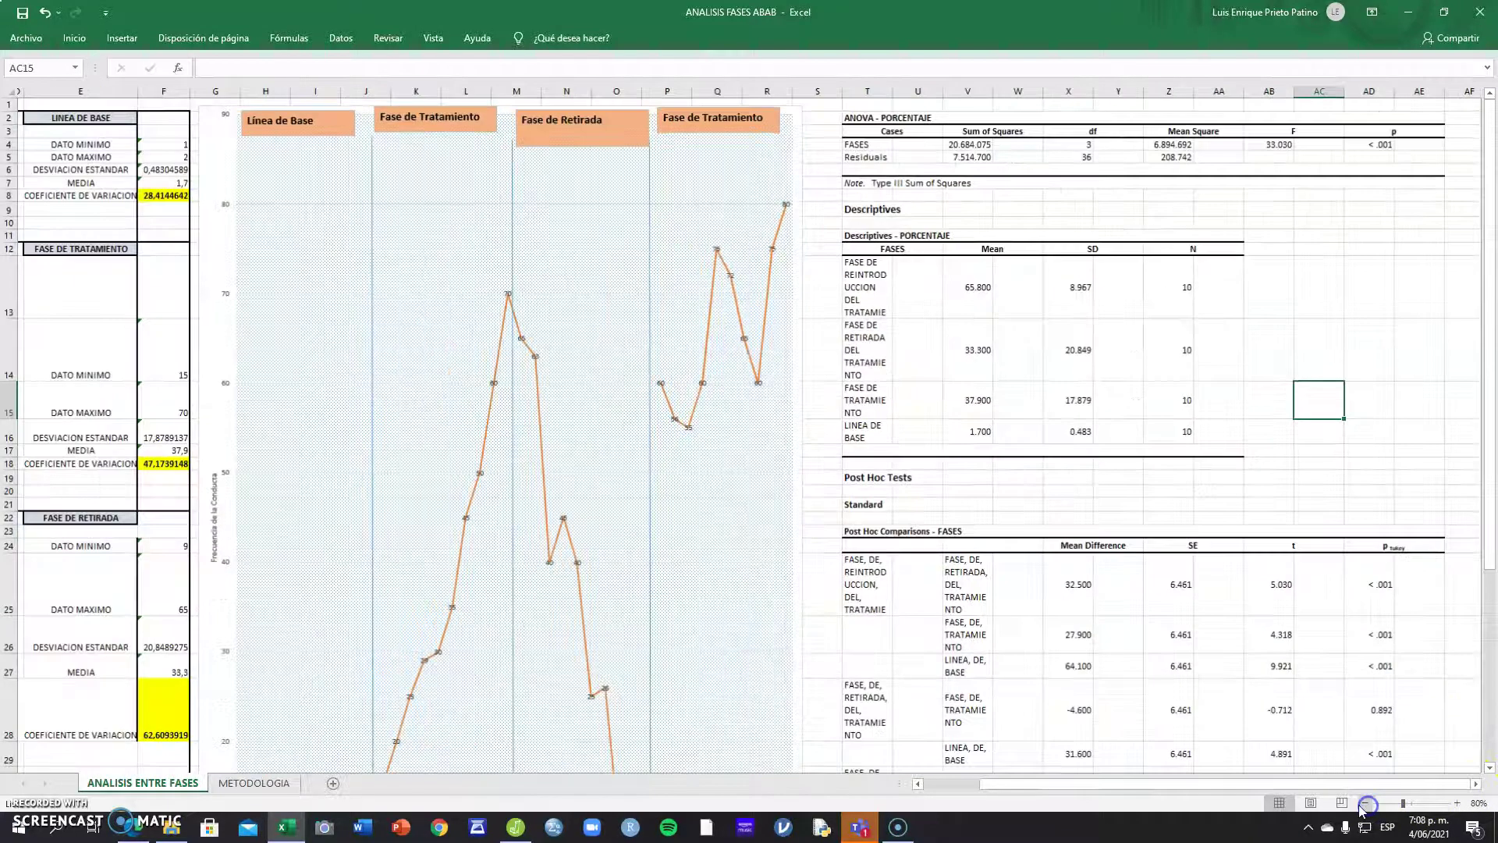
left_click(918, 784)
left_click(918, 784)
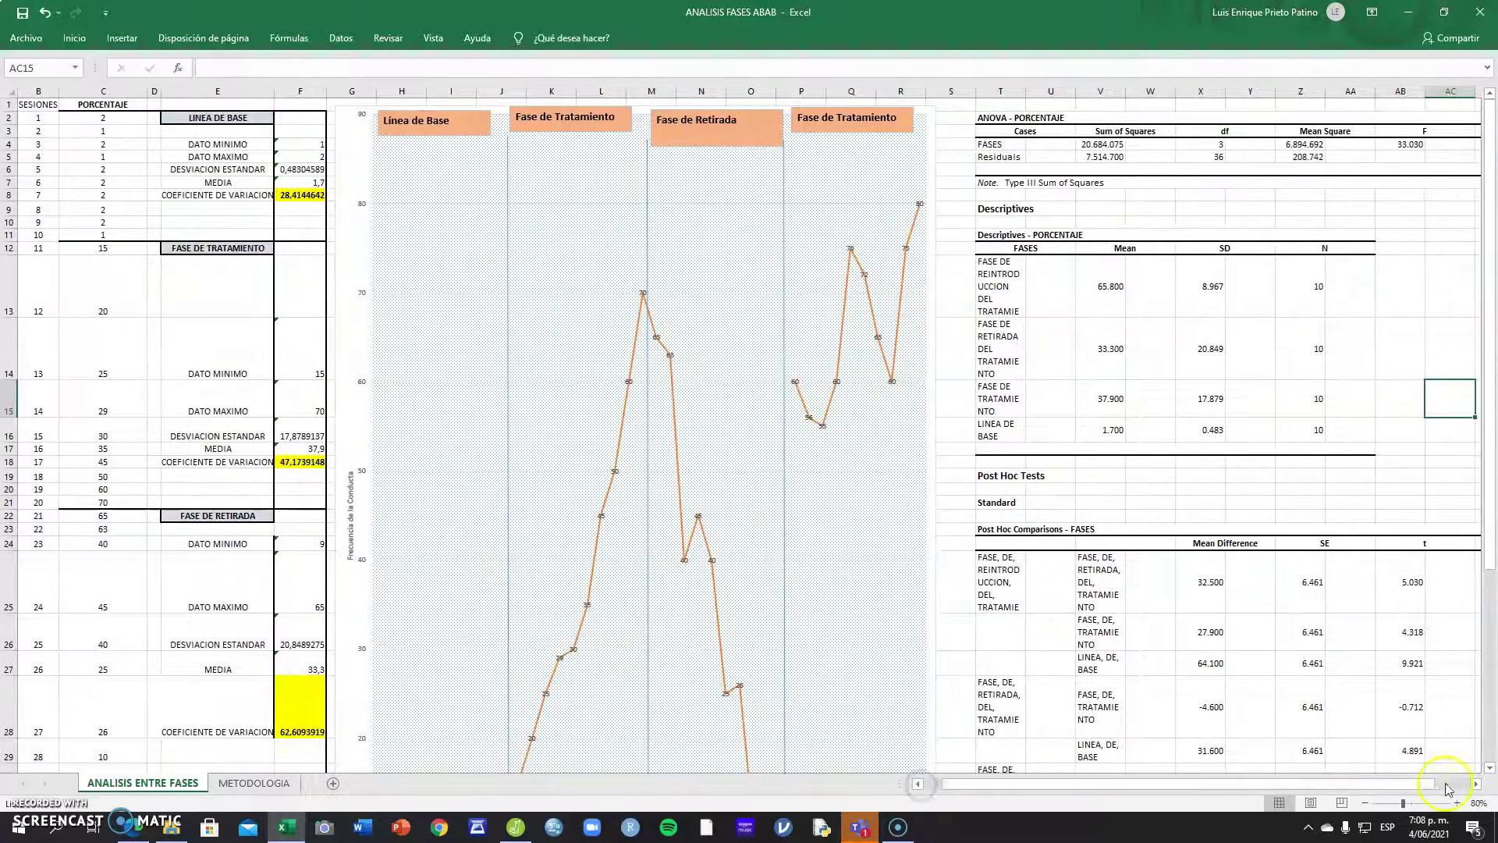
left_click(1475, 784)
left_click(1475, 784)
left_click(1475, 784)
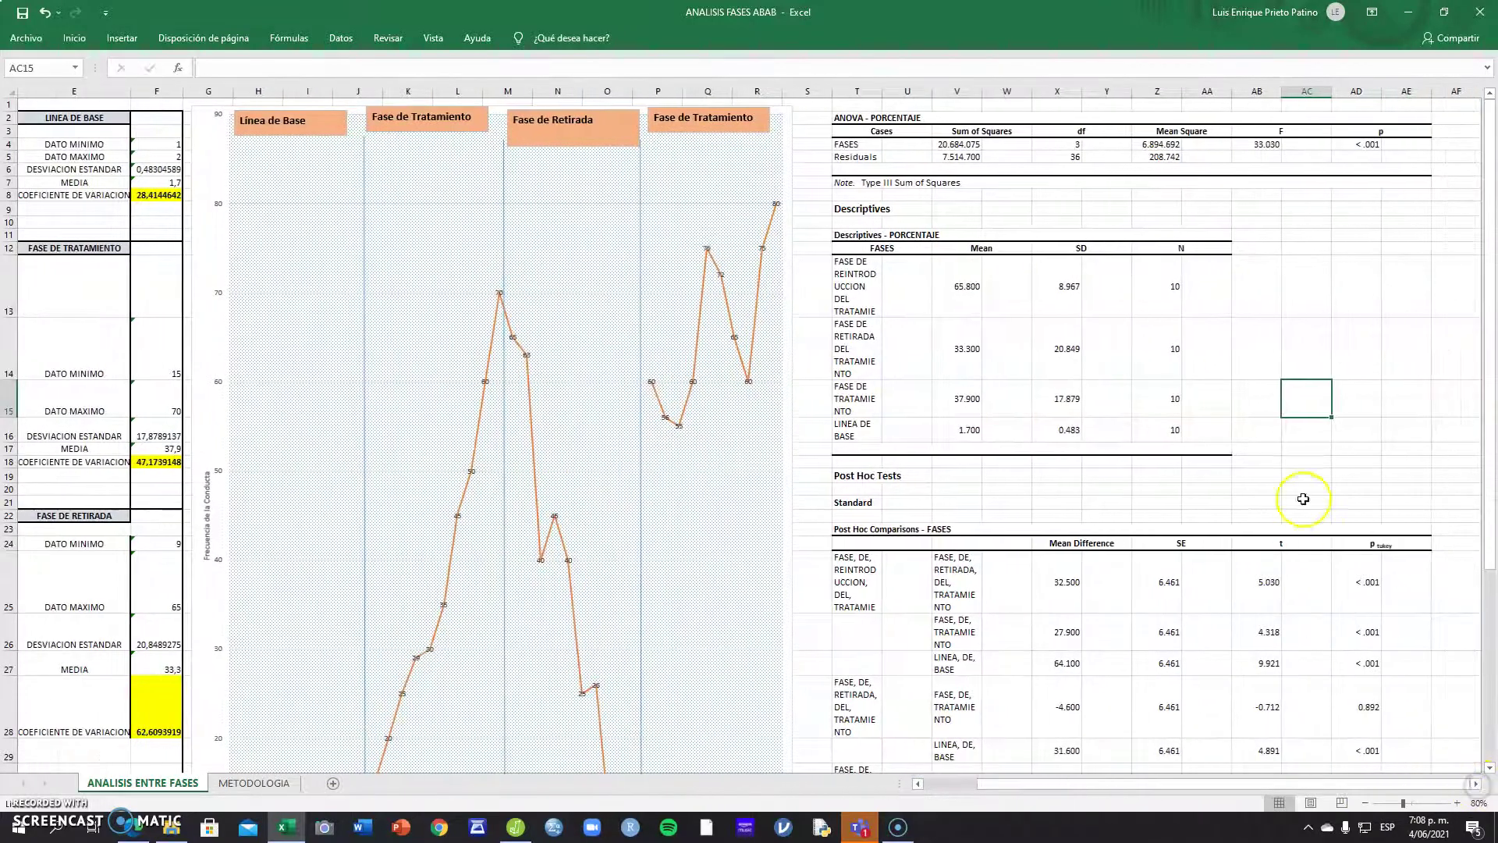
Examine the Post Hoc Comparisons table, focusing on the Tukey p-value for the withdrawal phase versus the treatment phase.
left_click(1490, 771)
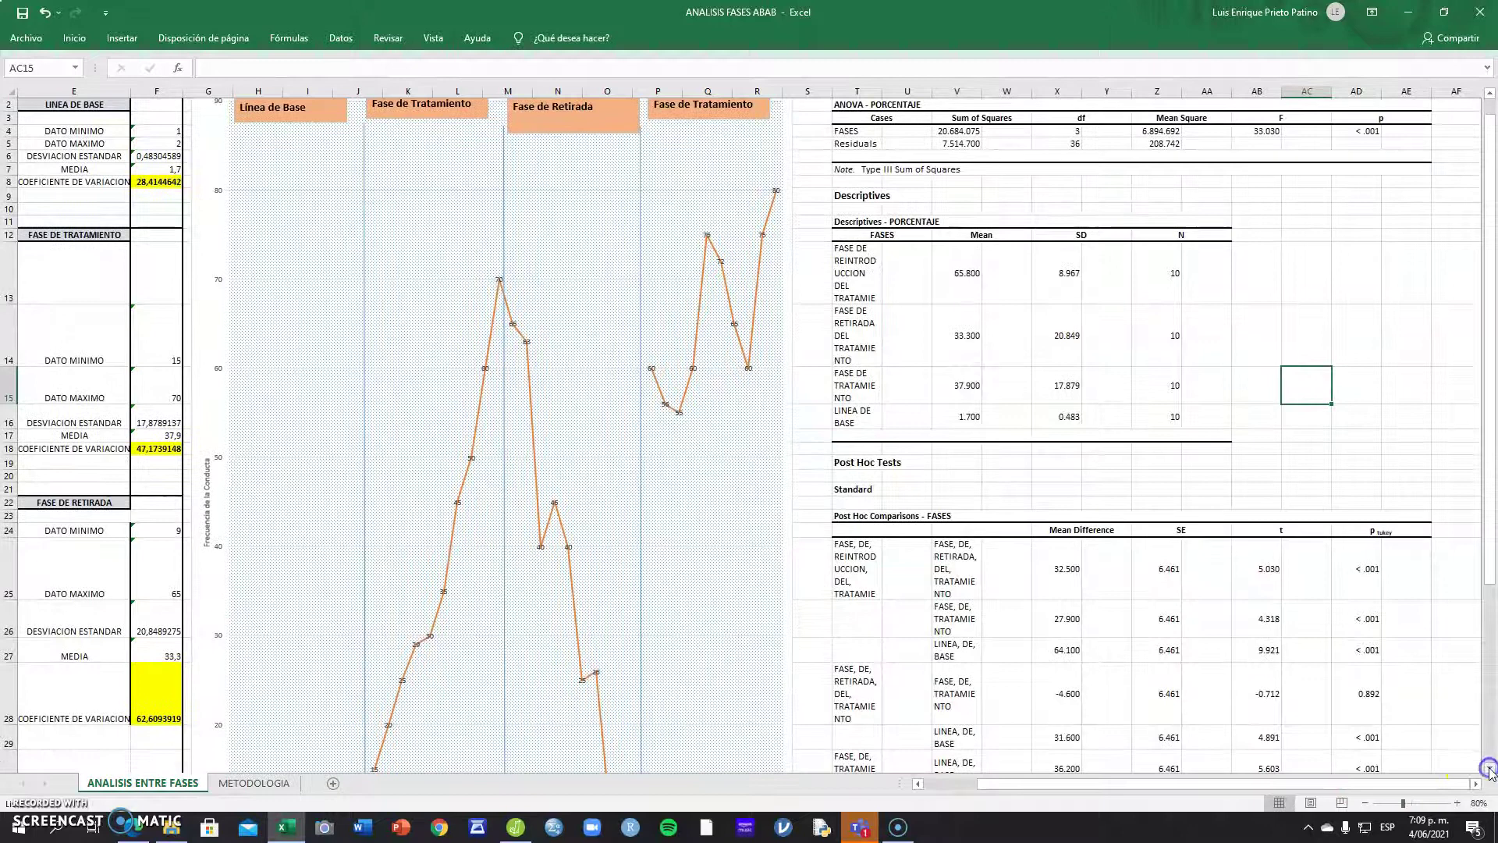
left_click(1490, 771)
left_click(1490, 771)
left_click(1490, 771)
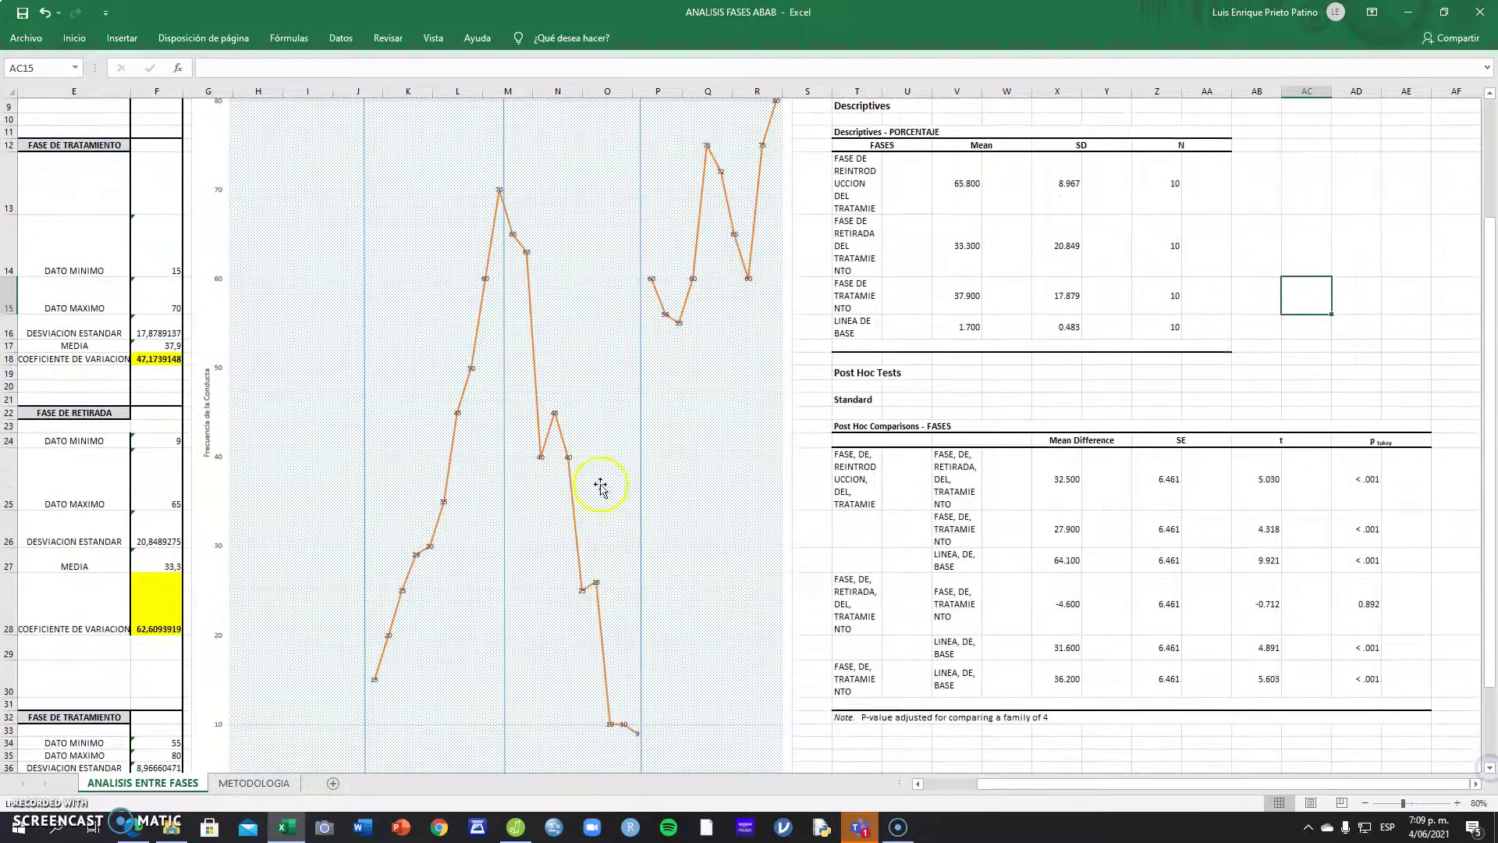
scroll(977, 529, "down", 1)
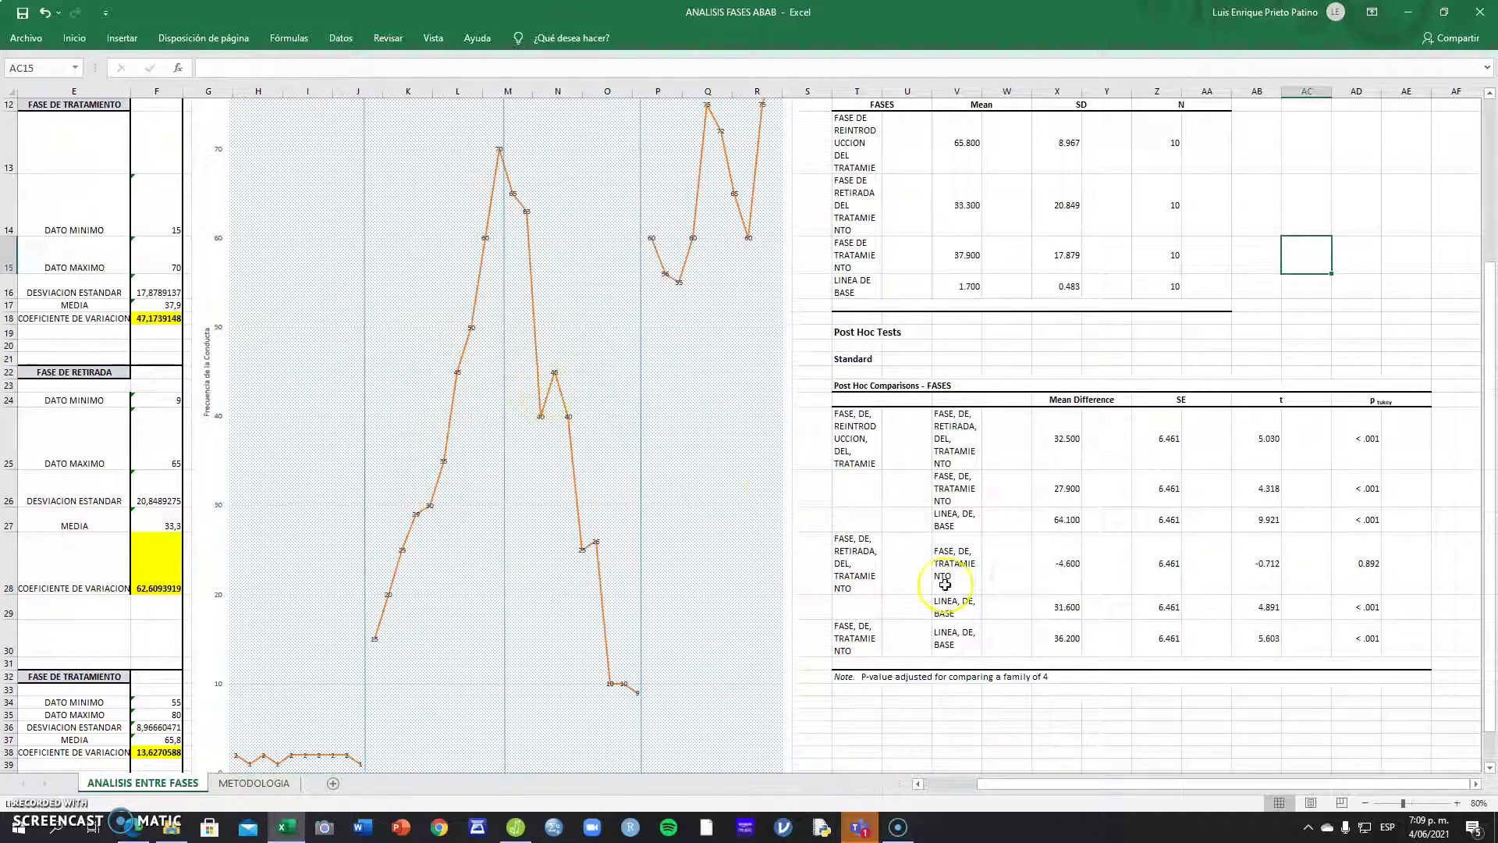
left_click(1378, 551)
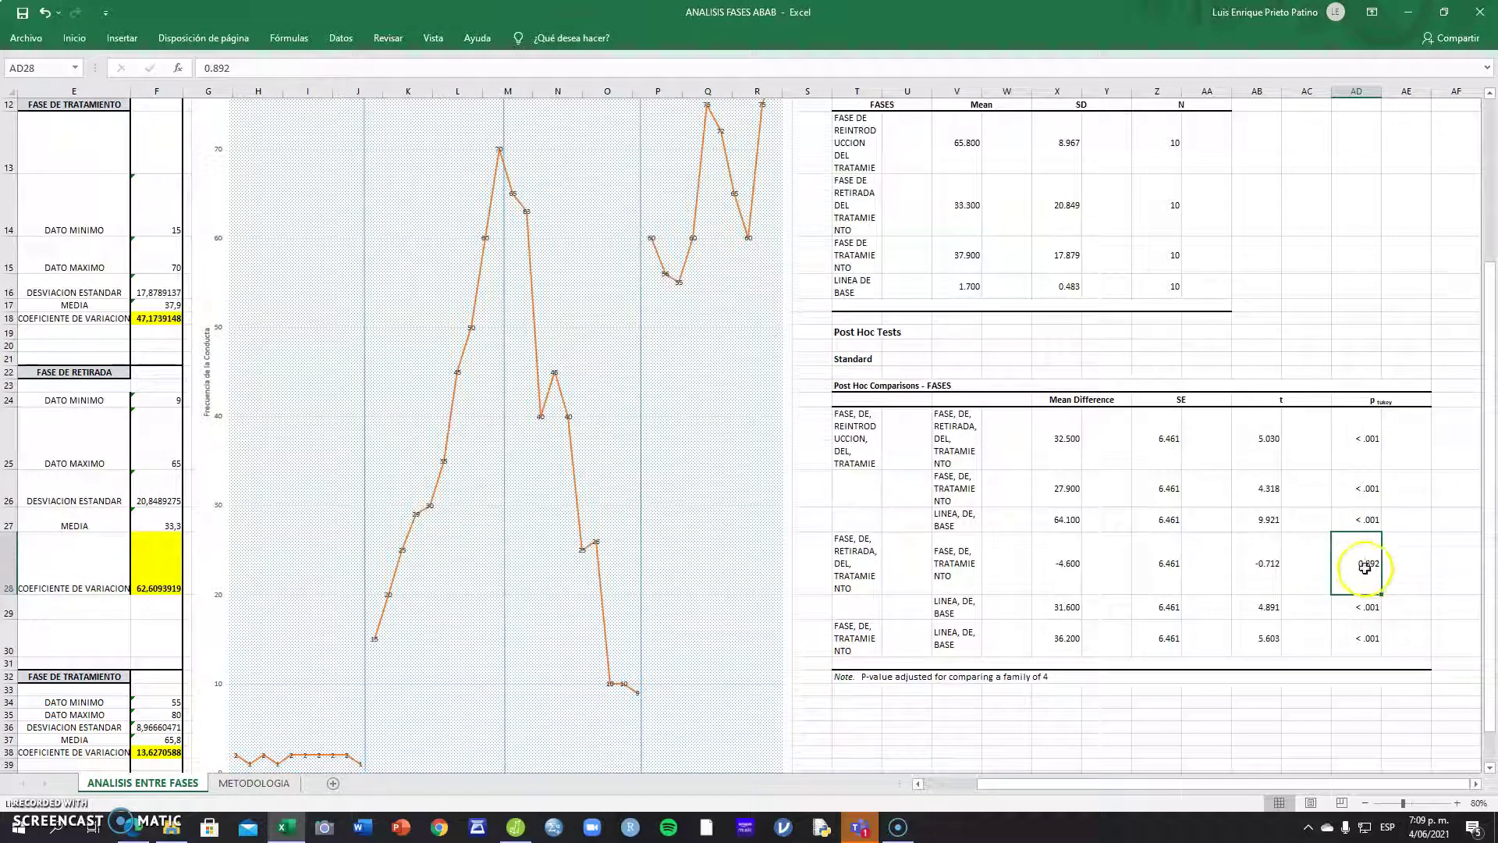
left_click(862, 569)
left_click(955, 561)
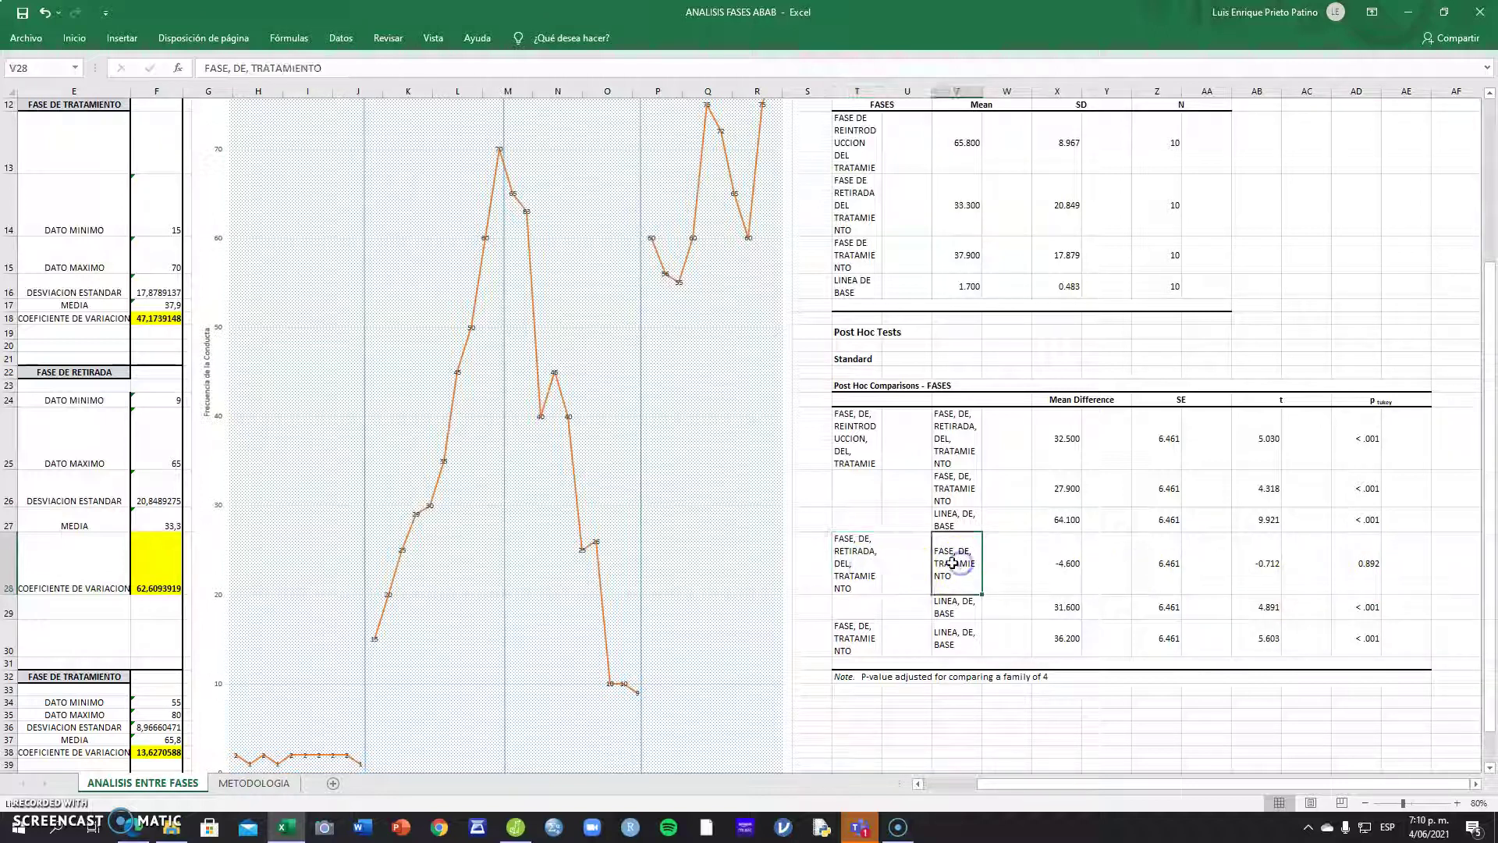
left_click(859, 553)
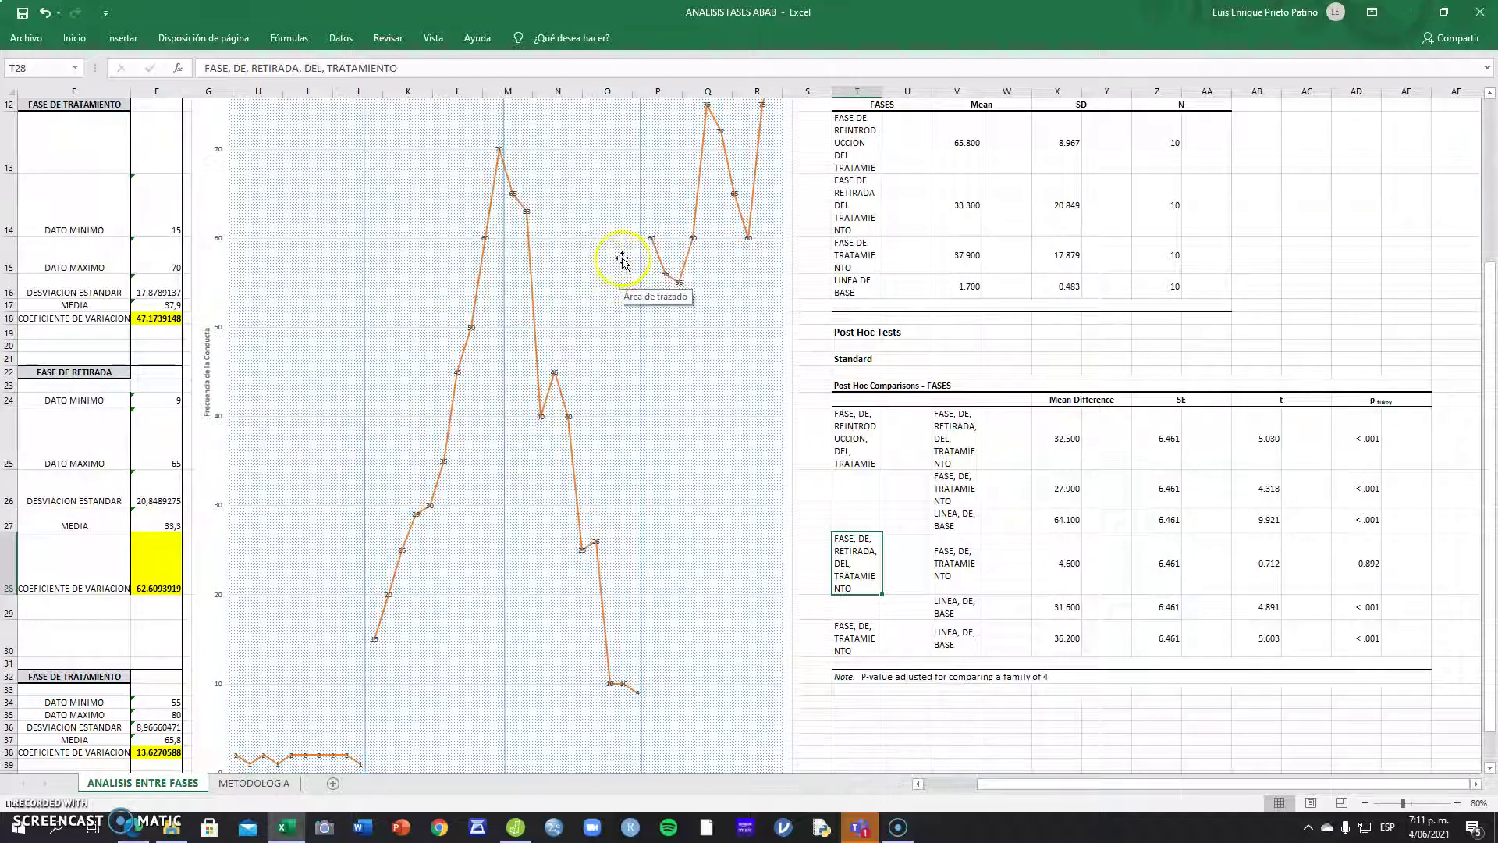
Review the phase chart from baseline to the final treatment phase against the ANOVA, descriptives and post hoc results.
scroll(770, 365, "up", 1)
scroll(546, 475, "down", 4)
scroll(491, 507, "up", 2)
scroll(497, 499, "up", 1)
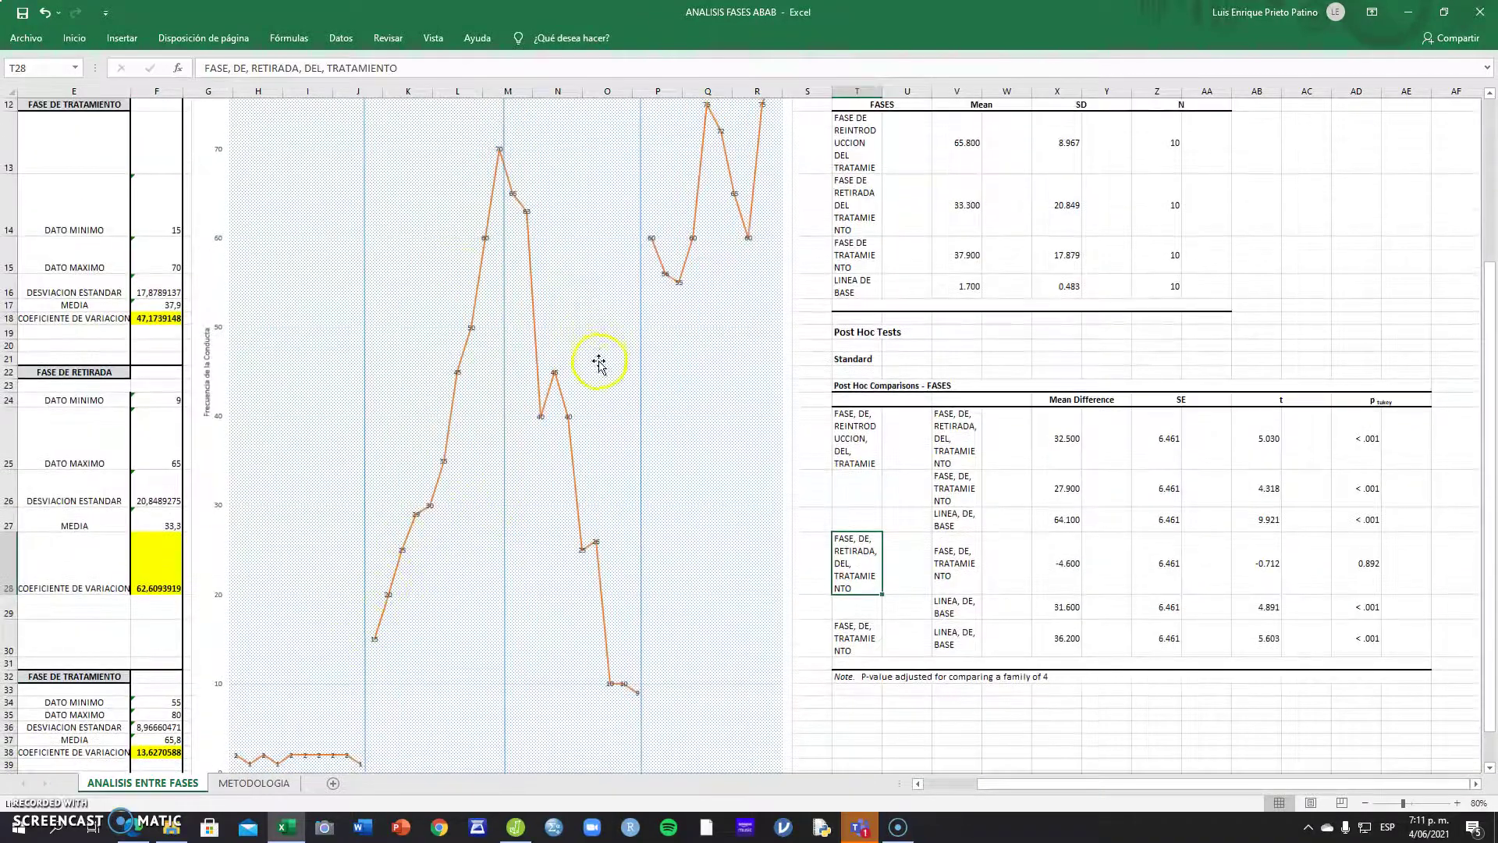
scroll(639, 394, "up", 3)
scroll(864, 351, "up", 1)
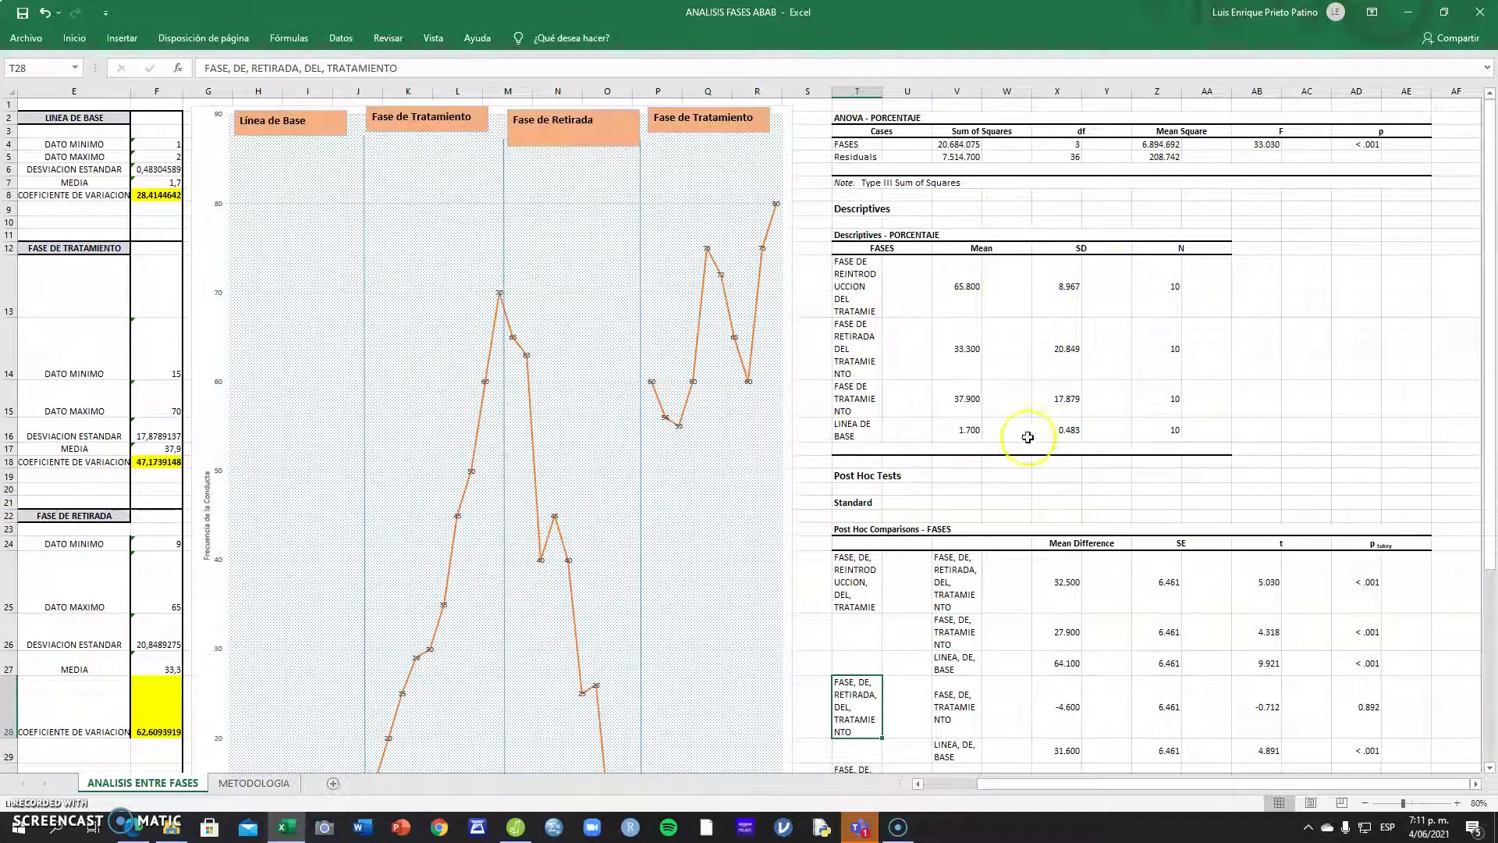
scroll(1125, 433, "down", 3)
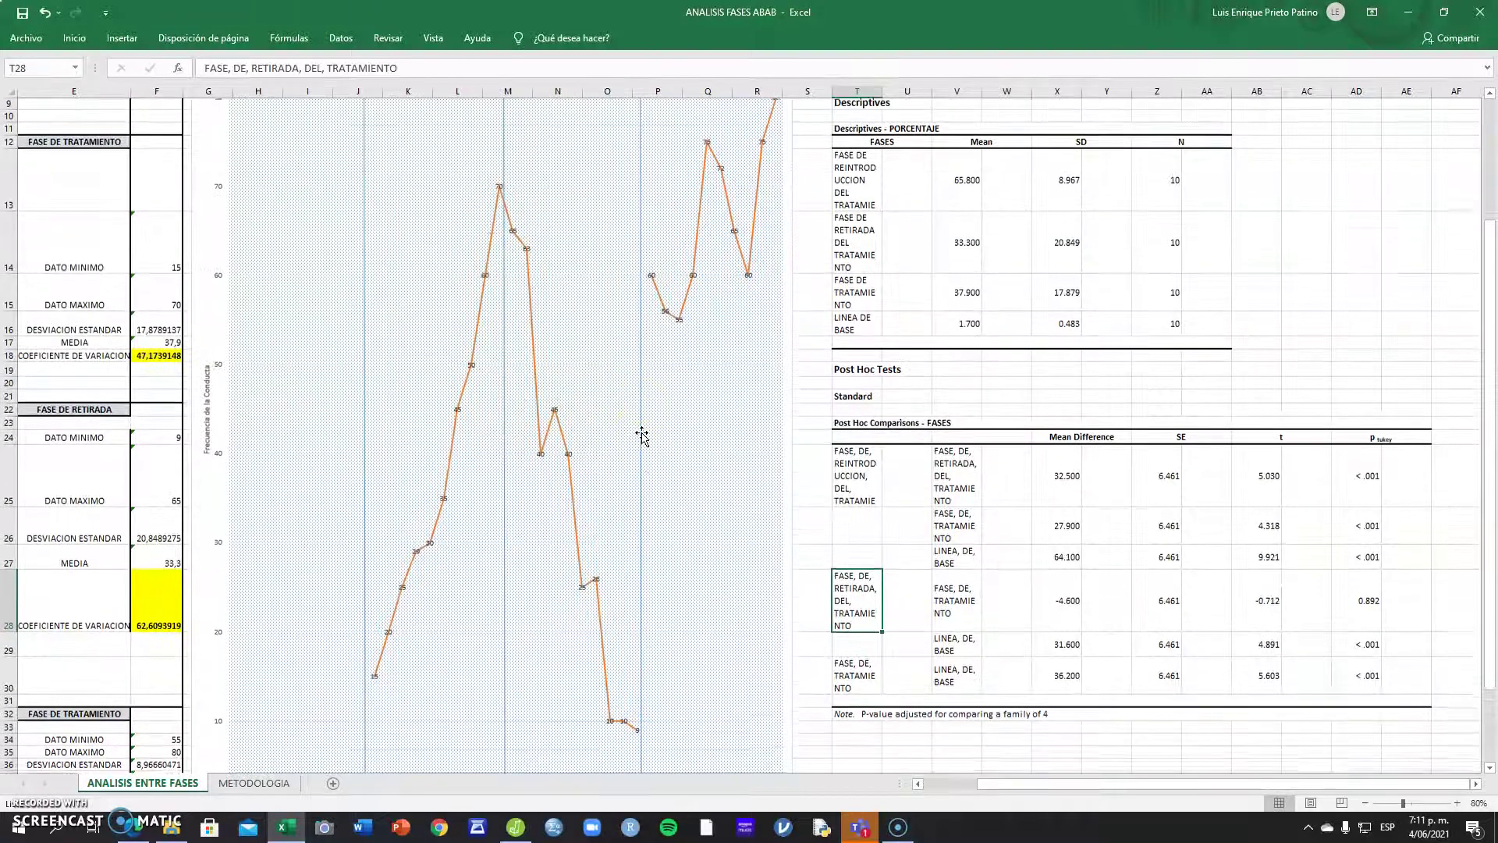
scroll(642, 435, "up", 1)
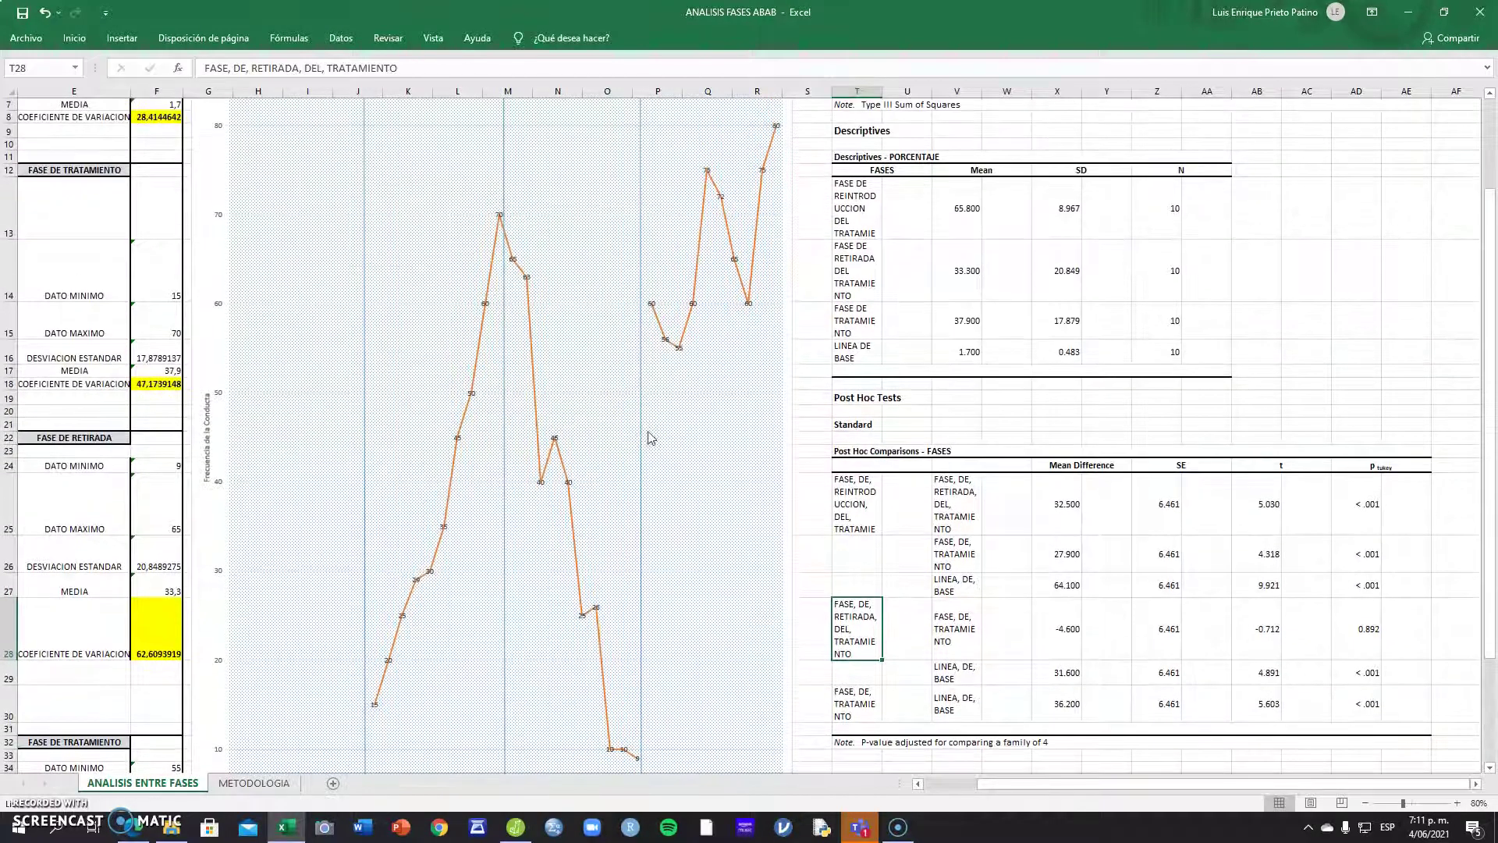